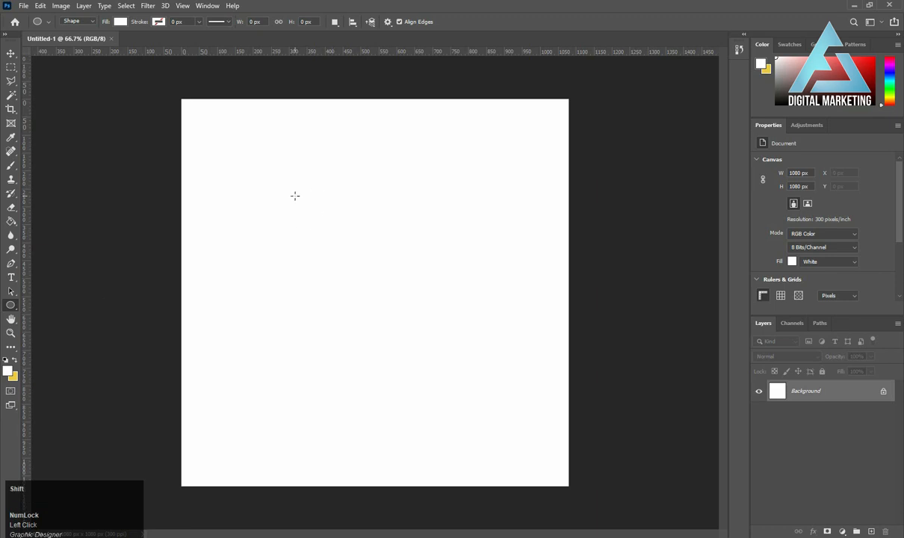
Draw a circle about 722 px in diameter, fill it black, and move it to the middle of the canvas.
{"action": "left_click_drag", "start_coordinate": [293, 196], "coordinate": [550, 487]}
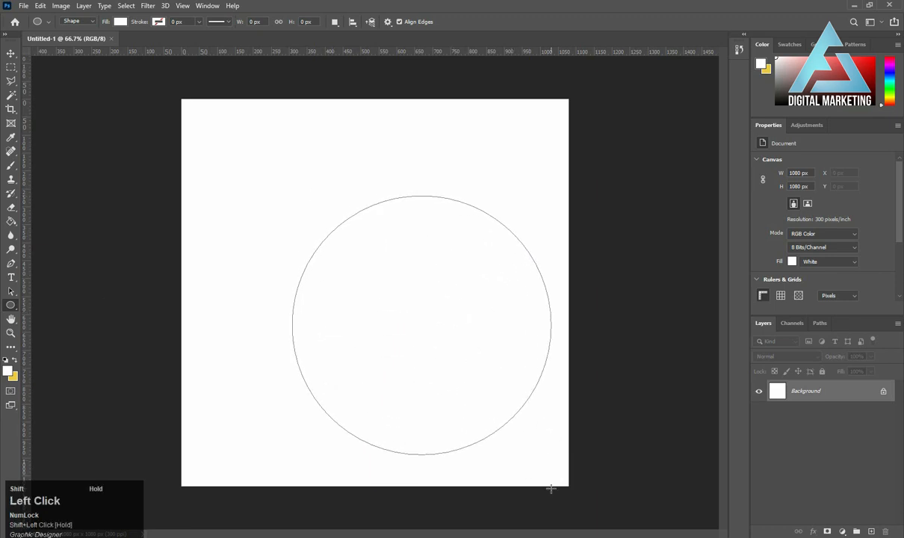
{"action": "left_click", "coordinate": [11, 54]}
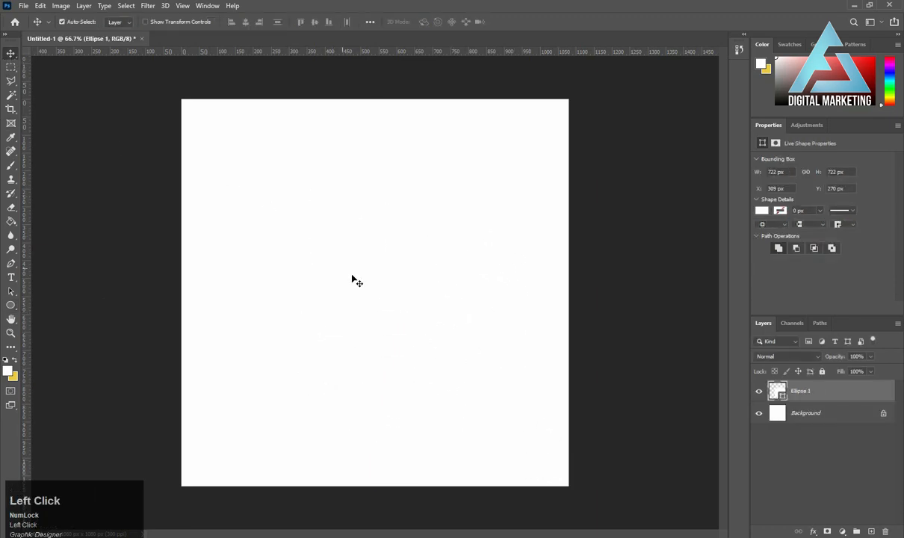
{"action": "left_click", "coordinate": [762, 211]}
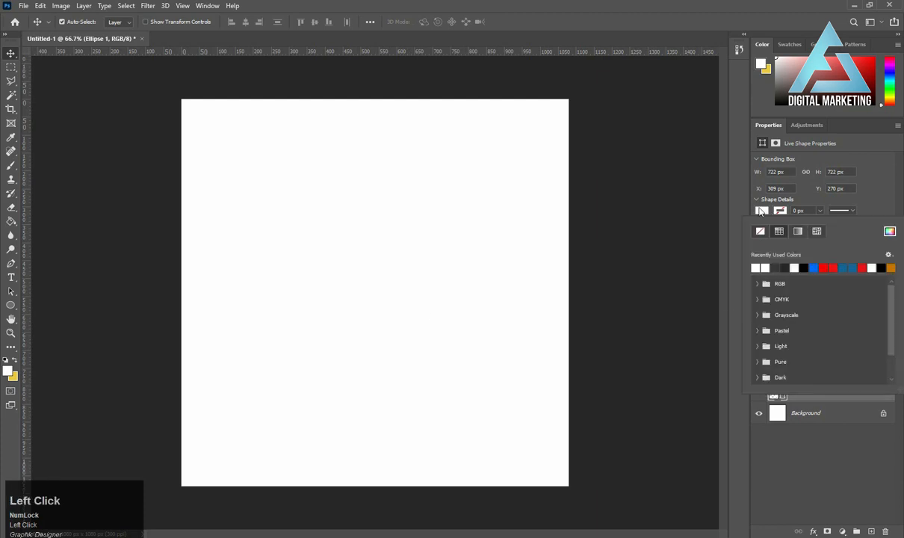
{"action": "left_click", "coordinate": [804, 268]}
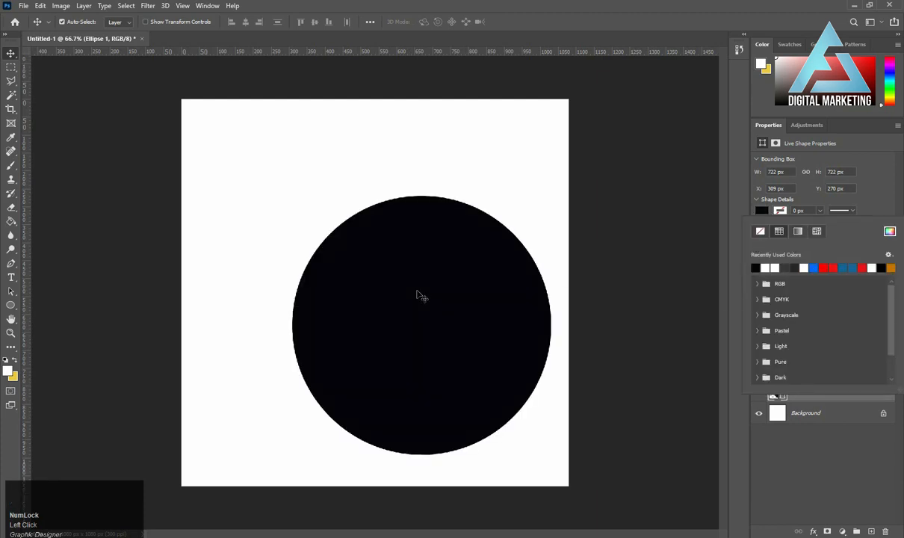
{"action": "left_click", "coordinate": [406, 322]}
{"action": "left_click_drag", "start_coordinate": [405, 321], "coordinate": [392, 303]}
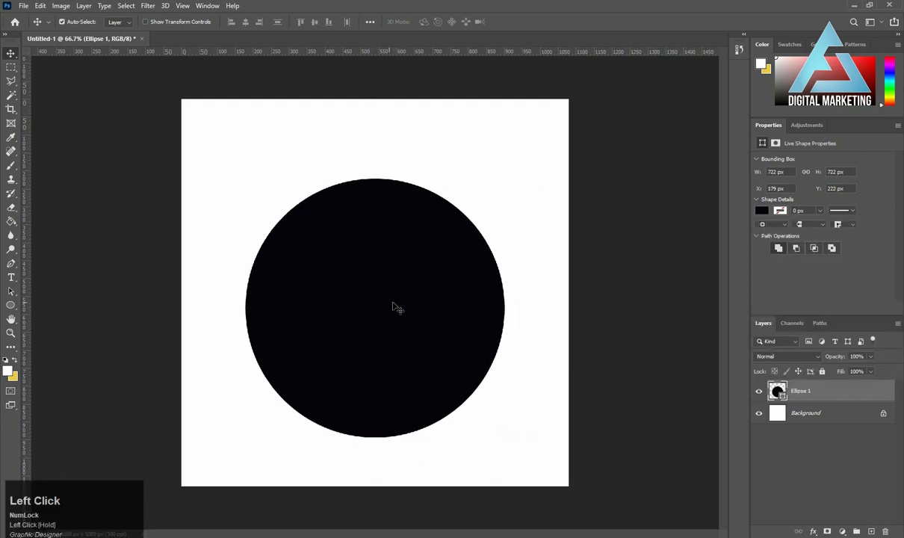
Change the circle's fill to light orange, #faae3e.
{"action": "left_click", "coordinate": [777, 211]}
{"action": "left_click", "coordinate": [892, 266]}
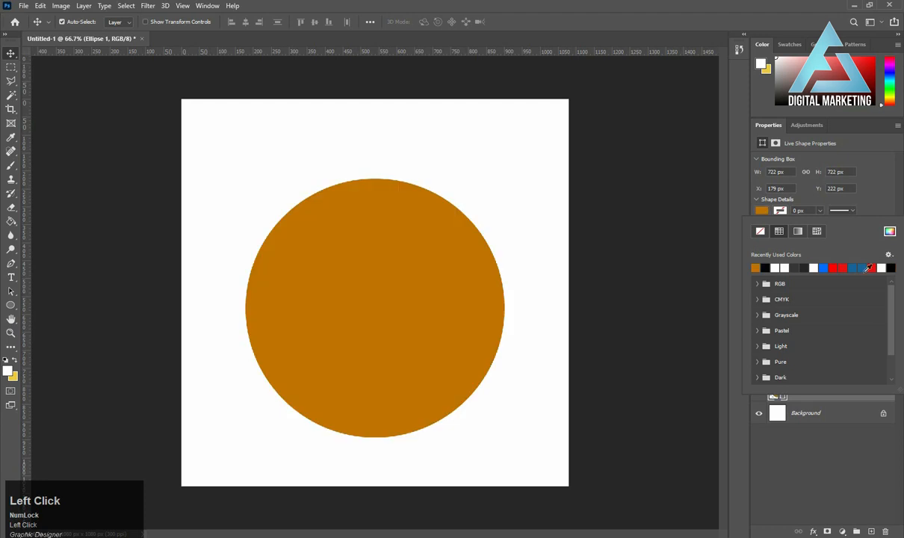
{"action": "left_click", "coordinate": [479, 321]}
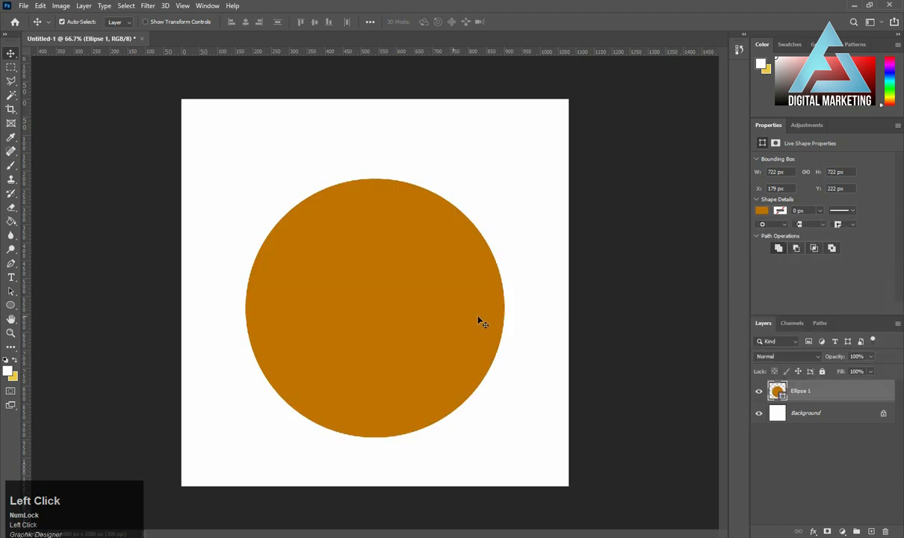
{"action": "double_click", "coordinate": [783, 396]}
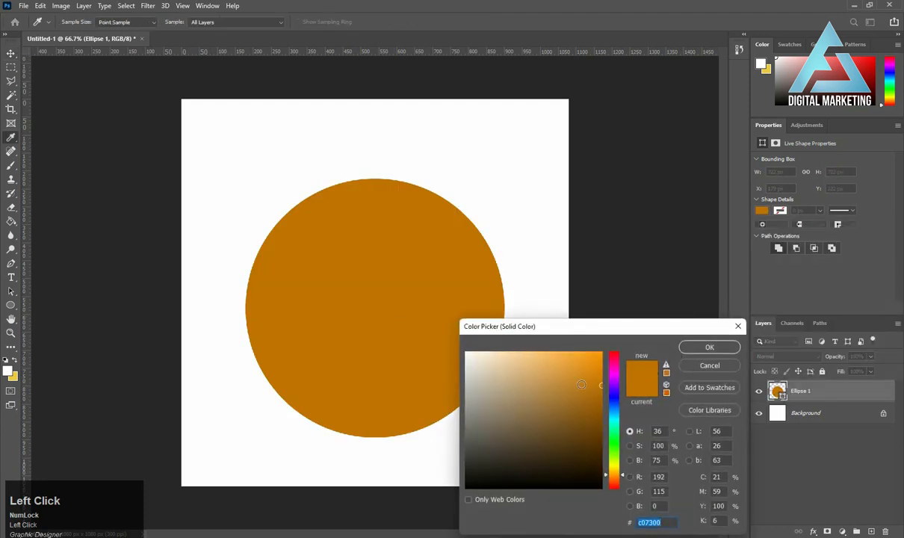
{"action": "mouse_move", "coordinate": [582, 384]}
{"action": "left_mouse_down"}
{"action": "mouse_move", "coordinate": [573, 382]}
{"action": "mouse_move", "coordinate": [568, 354]}
{"action": "left_mouse_up"}
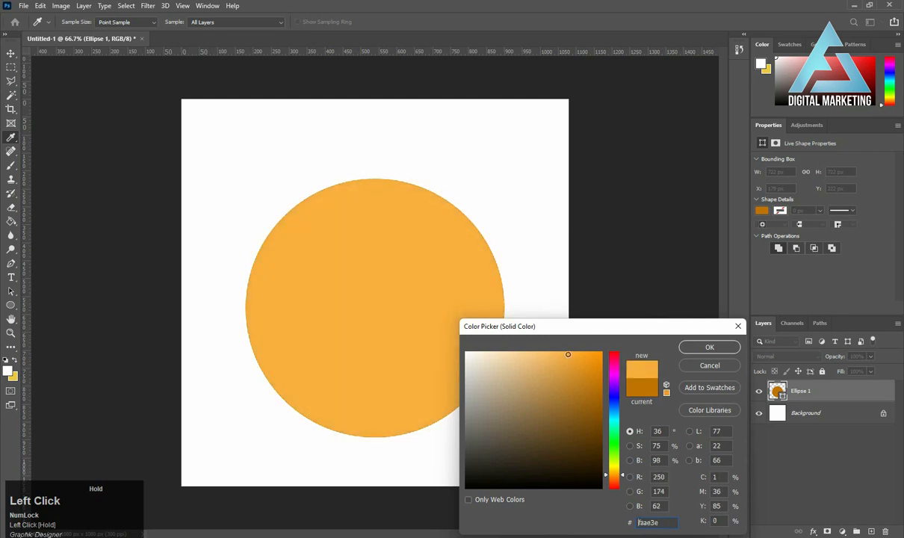
{"action": "left_click", "coordinate": [718, 348]}
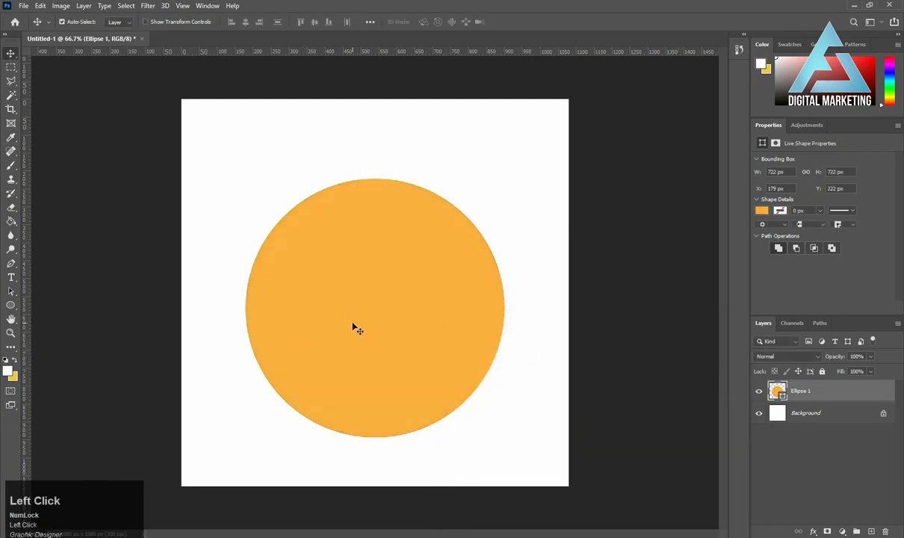
Nudge the orange circle up and slightly left to X 175 px, Y 172 px.
{"action": "key", "text": "Up"}
{"action": "key", "text": "Up"}
{"action": "key", "text": "Up"}
{"action": "key", "text": "Up"}
{"action": "key", "text": "Up"}
{"action": "key", "text": "Up"}
{"action": "key", "text": "Up"}
{"action": "key", "text": "Up"}
{"action": "key", "text": "Up"}
{"action": "key", "text": "Up"}
{"action": "key", "text": "Up"}
{"action": "key", "text": "Up"}
{"action": "key", "text": "Up"}
{"action": "key", "text": "Up"}
{"action": "key", "text": "Up"}
{"action": "key", "text": "Up"}
{"action": "key", "text": "Up"}
{"action": "key", "text": "Up"}
{"action": "key", "text": "Up"}
{"action": "key", "text": "Up"}
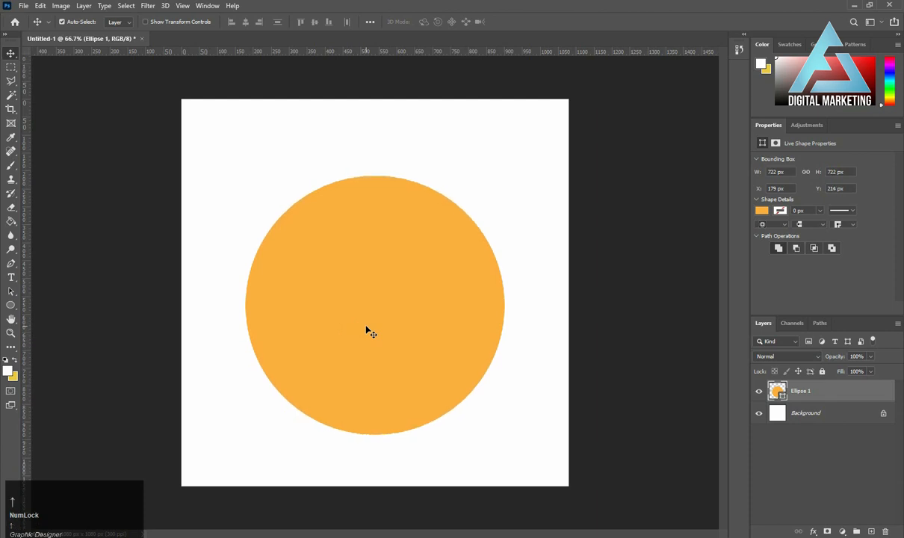
{"action": "key", "text": "Up"}
{"action": "key", "text": "Up"}
{"action": "key", "text": "Up"}
{"action": "key", "text": "Up"}
{"action": "key", "text": "Up"}
{"action": "key", "text": "Up"}
{"action": "key", "text": "Up"}
{"action": "key", "text": "Up"}
{"action": "key", "text": "Up"}
{"action": "key", "text": "Up"}
{"action": "key", "text": "Up"}
{"action": "key", "text": "Up"}
{"action": "key", "text": "Up"}
{"action": "key", "text": "Up"}
{"action": "key", "text": "Up"}
{"action": "key", "text": "Up"}
{"action": "key", "text": "Up"}
{"action": "key", "text": "Up"}
{"action": "key", "text": "Up"}
{"action": "key", "text": "Up"}
{"action": "key", "text": "Left"}
{"action": "key", "text": "Left"}
{"action": "key", "text": "Left"}
{"action": "key", "text": "Left"}
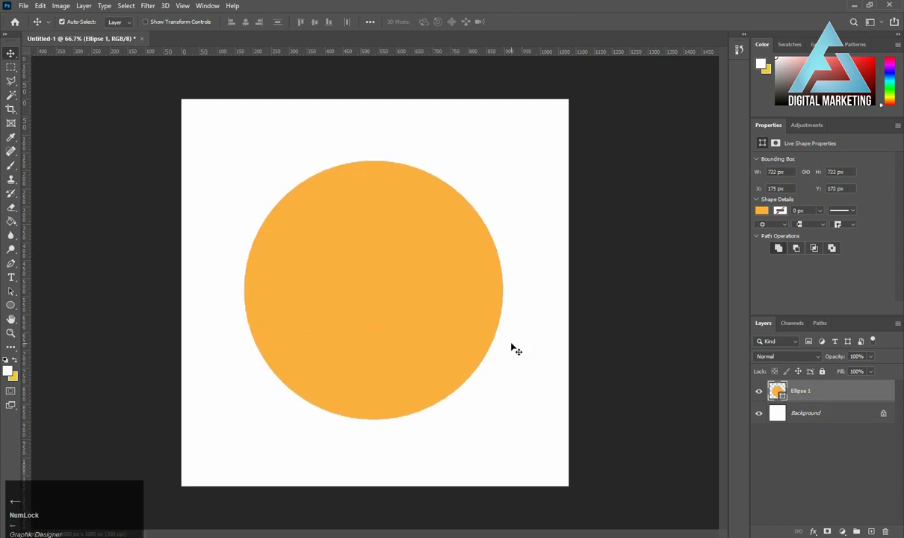
Draw a rectangle about 1408 × 476 px across the lower canvas, layered between the background and the circle.
{"action": "right_click", "coordinate": [8, 309]}
{"action": "left_click", "coordinate": [59, 306]}
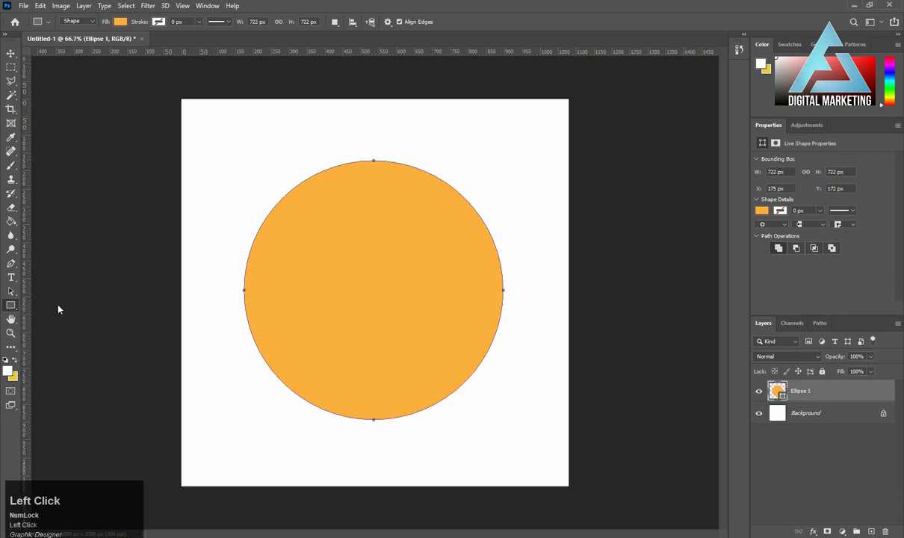
{"action": "left_click", "coordinate": [847, 419]}
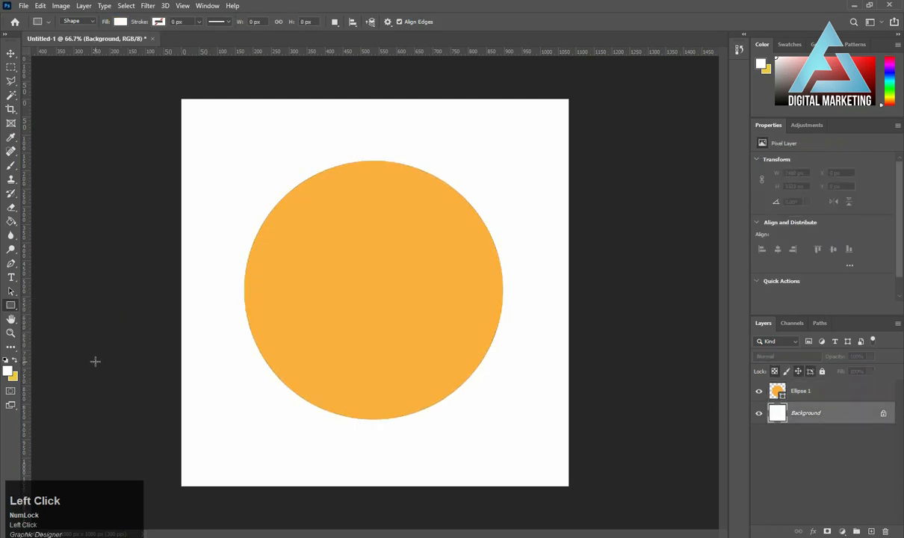
{"action": "left_click_drag", "start_coordinate": [121, 336], "coordinate": [626, 507]}
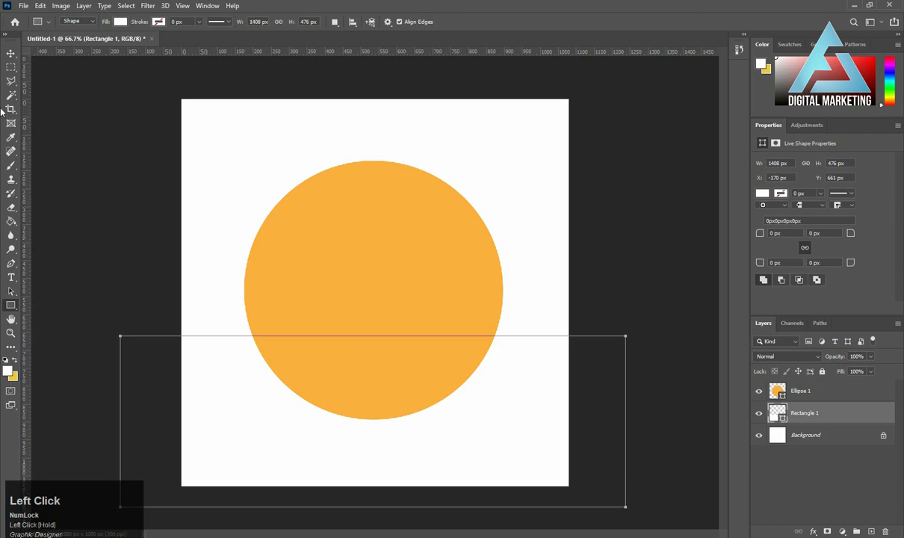
Fill the rectangle with black, #000000.
{"action": "left_click", "coordinate": [11, 55]}
{"action": "double_click", "coordinate": [779, 415]}
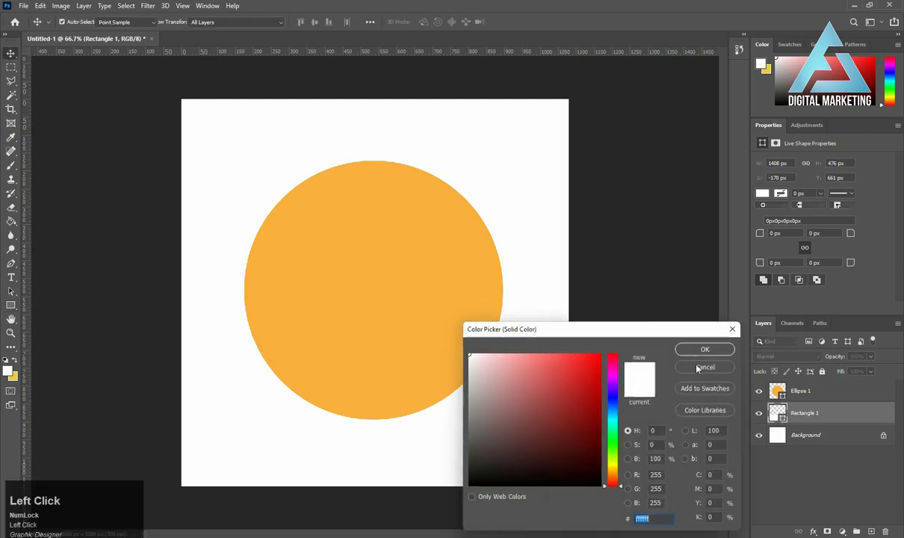
{"action": "left_click_drag", "start_coordinate": [535, 399], "coordinate": [461, 499]}
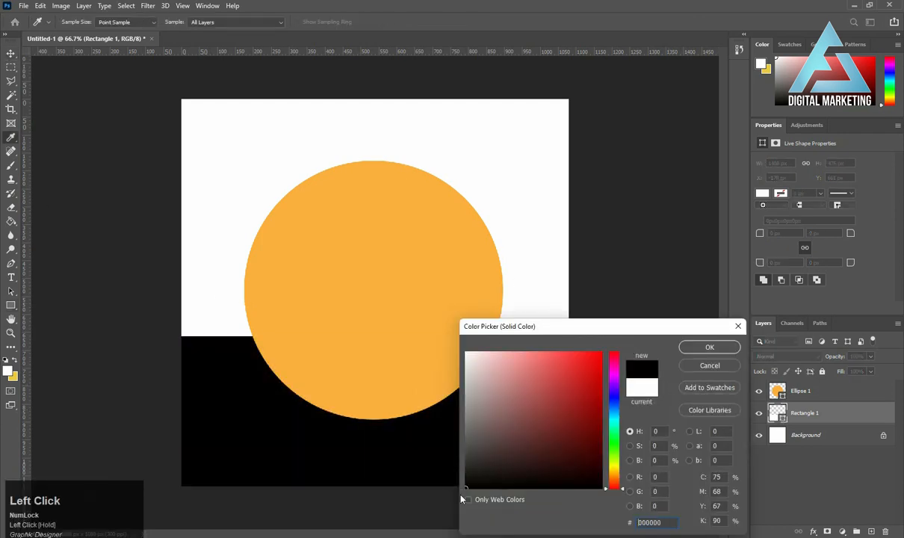
{"action": "left_click", "coordinate": [684, 348]}
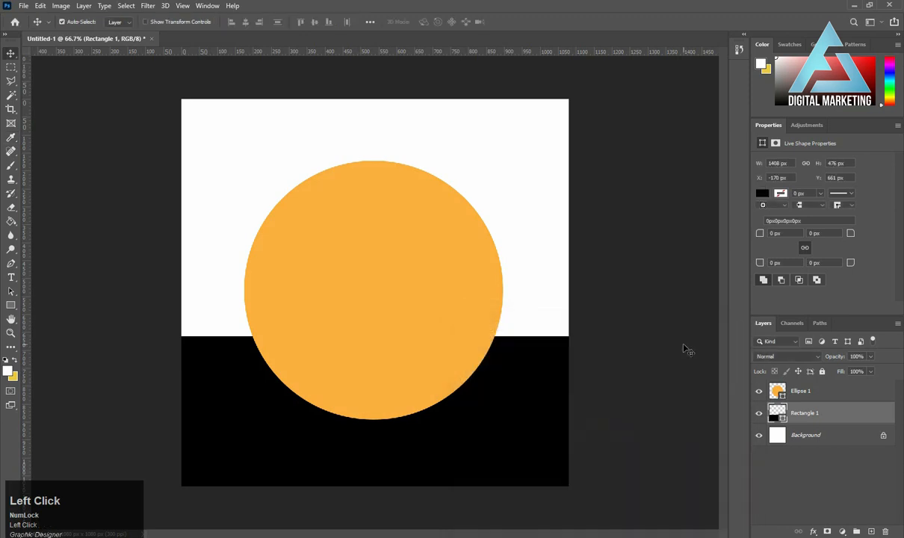
Move the black rectangle up to about Y 585 px and stretch its lower edge to a height of about 521 px.
{"action": "left_click_drag", "start_coordinate": [516, 406], "coordinate": [522, 376]}
{"action": "key", "text": "ctrl+t"}
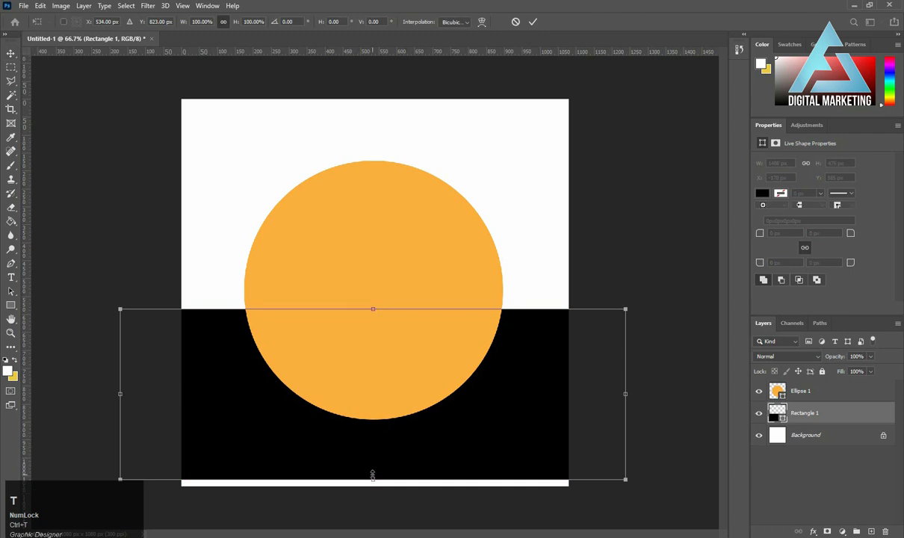
{"action": "left_click_drag", "start_coordinate": [374, 484], "coordinate": [374, 491]}
{"action": "left_click", "coordinate": [378, 499]}
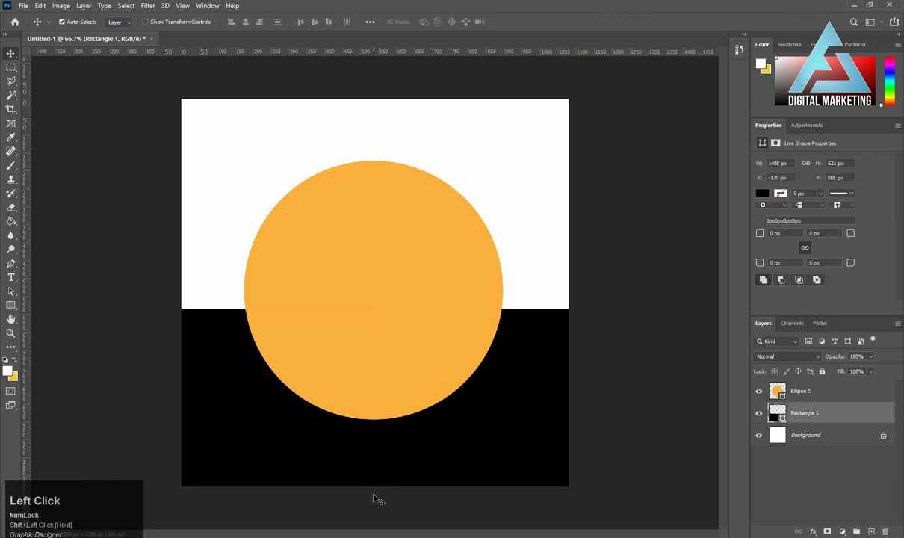
Duplicate the circle onto the canvas's right edge, scale the copy to about 321.5 px, and place a second small copy at the left edge.
{"action": "left_click", "coordinate": [378, 331]}
{"action": "left_click_drag", "start_coordinate": [380, 323], "coordinate": [571, 326]}
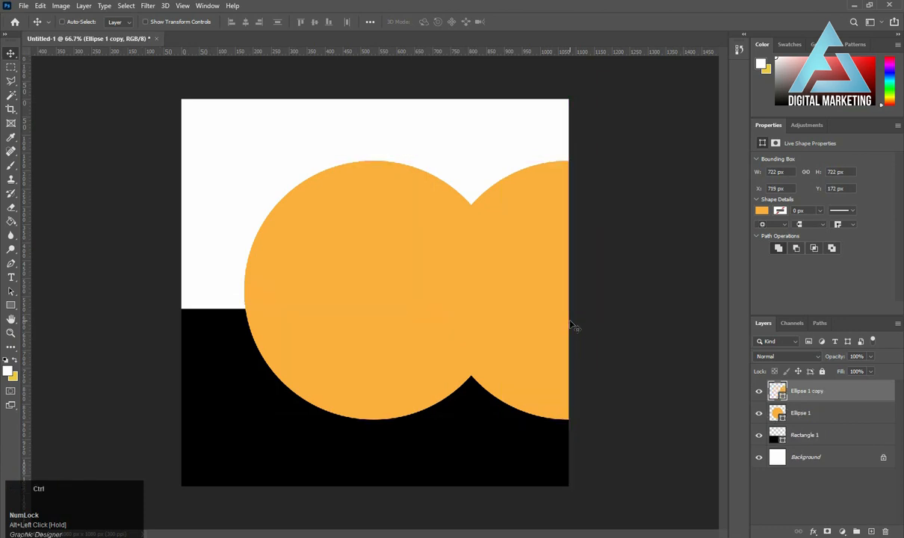
{"action": "key", "text": "ctrl+t"}
{"action": "left_click_drag", "start_coordinate": [438, 162], "coordinate": [517, 229]}
{"action": "double_click", "coordinate": [521, 303]}
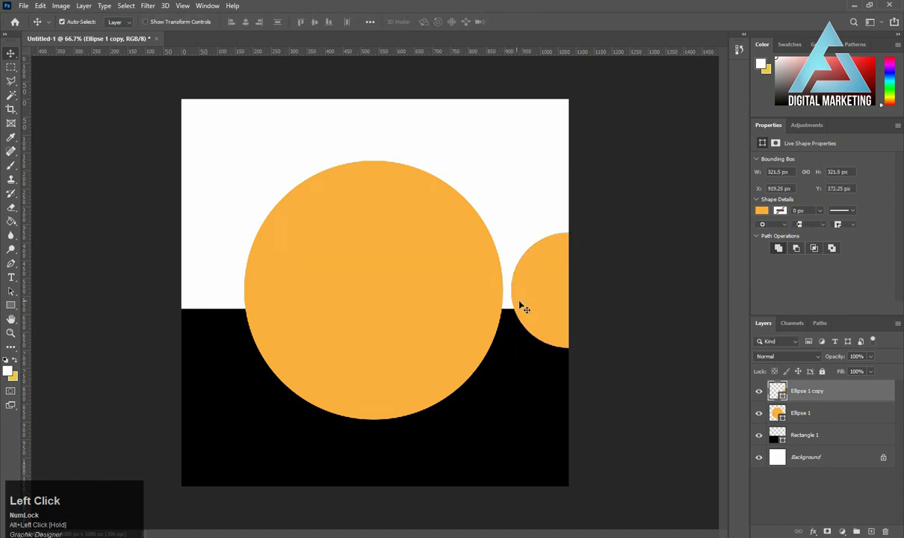
{"action": "left_click", "coordinate": [541, 307]}
{"action": "left_click_drag", "start_coordinate": [545, 302], "coordinate": [158, 304]}
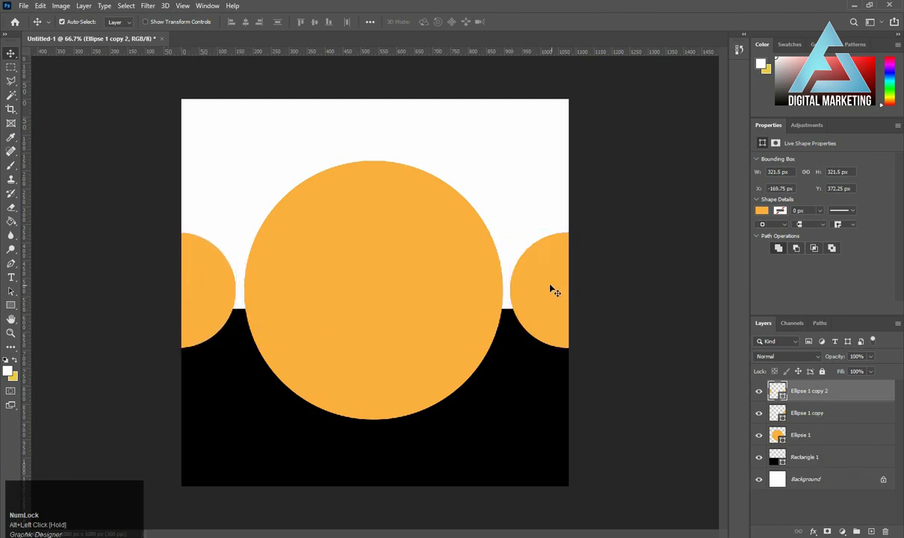
Add a white outside Stroke of 46 px to the small circle at the canvas's right edge.
{"action": "left_click", "coordinate": [769, 413]}
{"action": "right_click", "coordinate": [770, 413]}
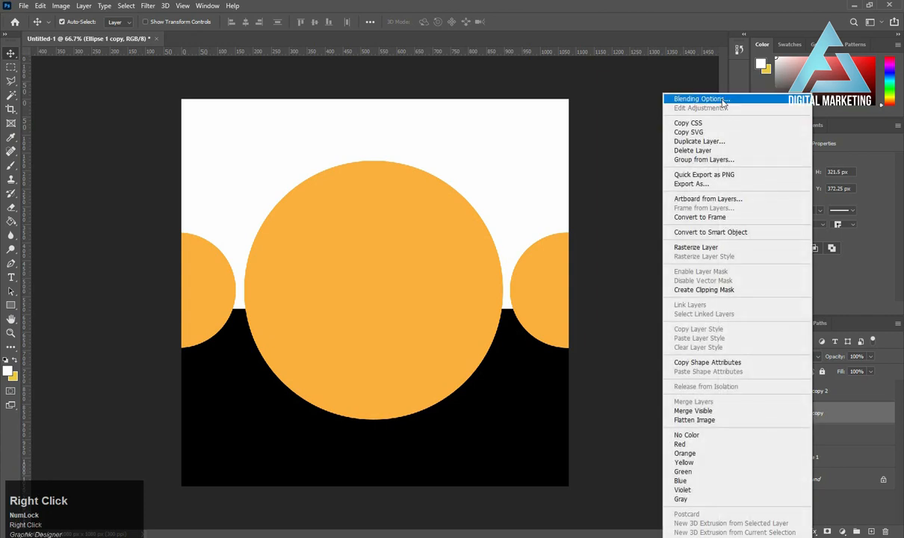
{"action": "left_click", "coordinate": [723, 101]}
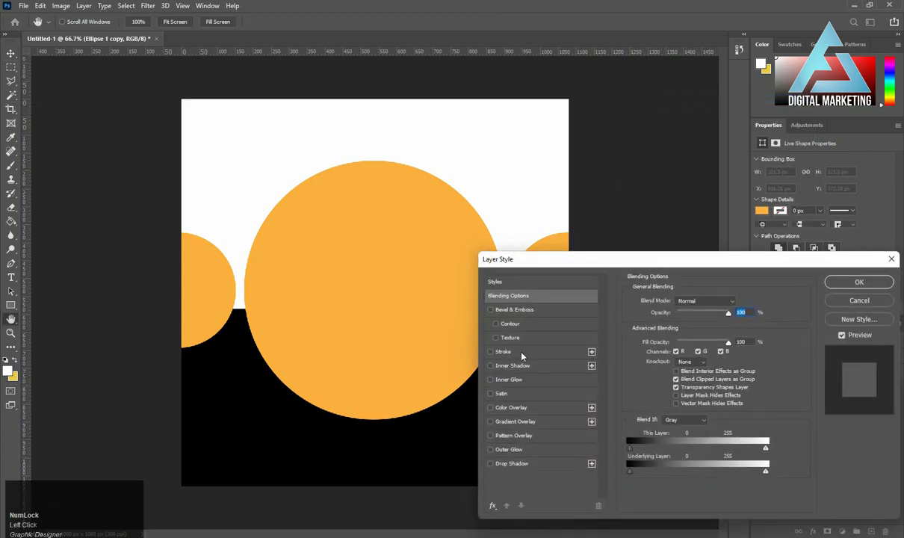
{"action": "left_click", "coordinate": [522, 354]}
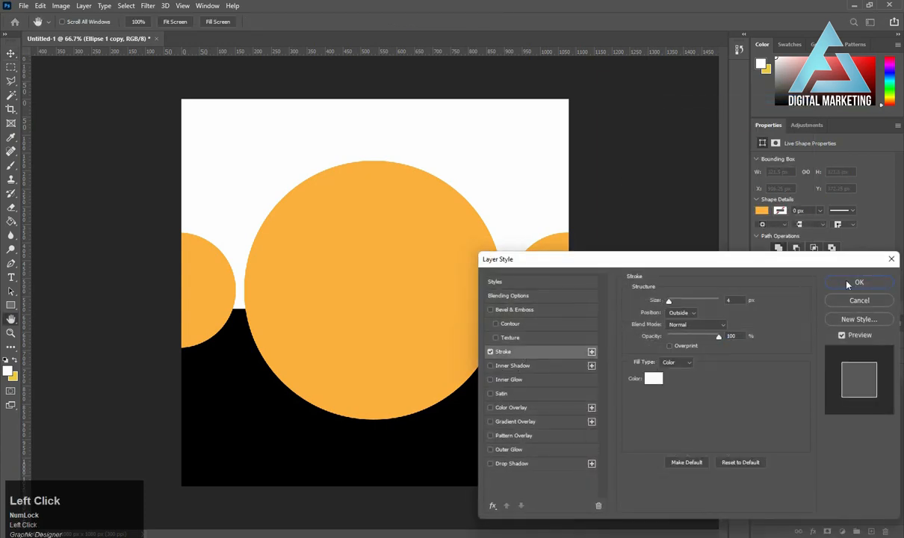
{"action": "left_click_drag", "start_coordinate": [731, 265], "coordinate": [304, 248]}
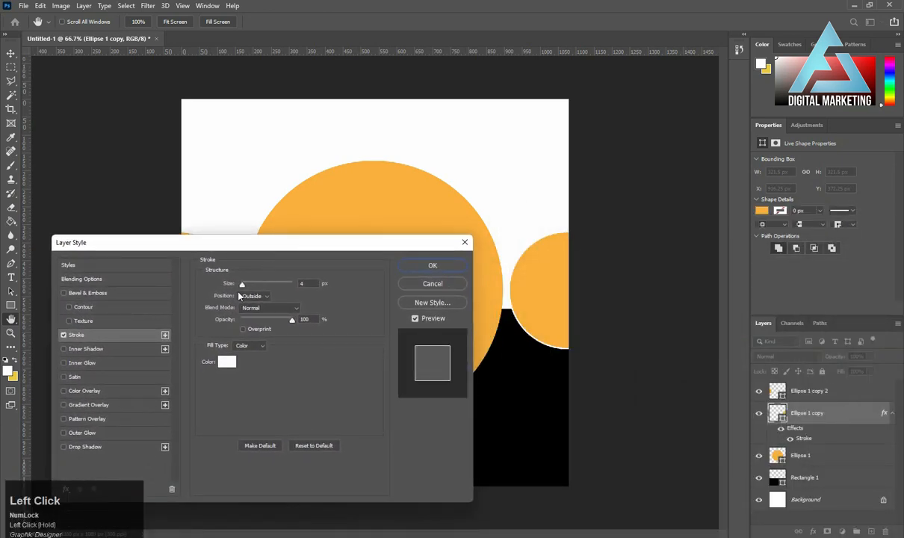
{"action": "left_click_drag", "start_coordinate": [242, 285], "coordinate": [255, 287]}
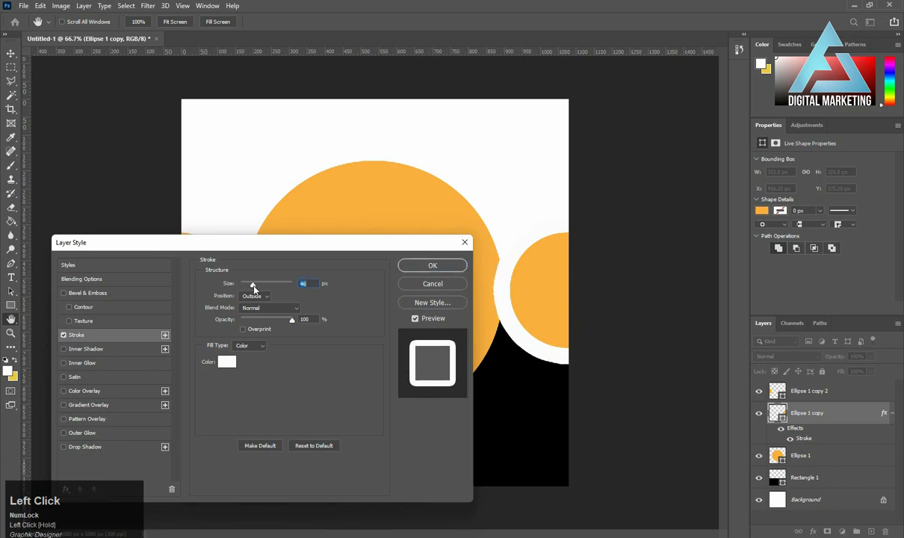
{"action": "left_click", "coordinate": [416, 267]}
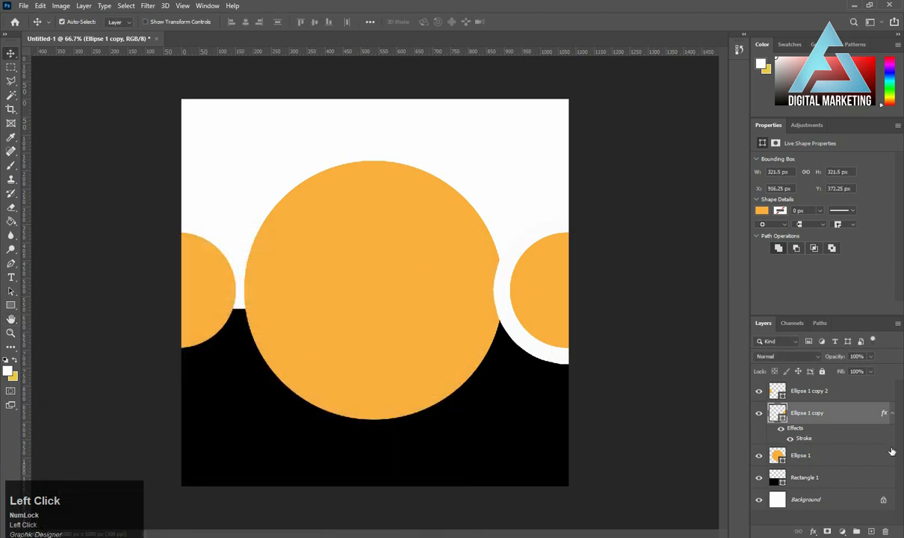
Copy the right small circle's layer style and paste it onto the left small circle.
{"action": "right_click", "coordinate": [828, 415]}
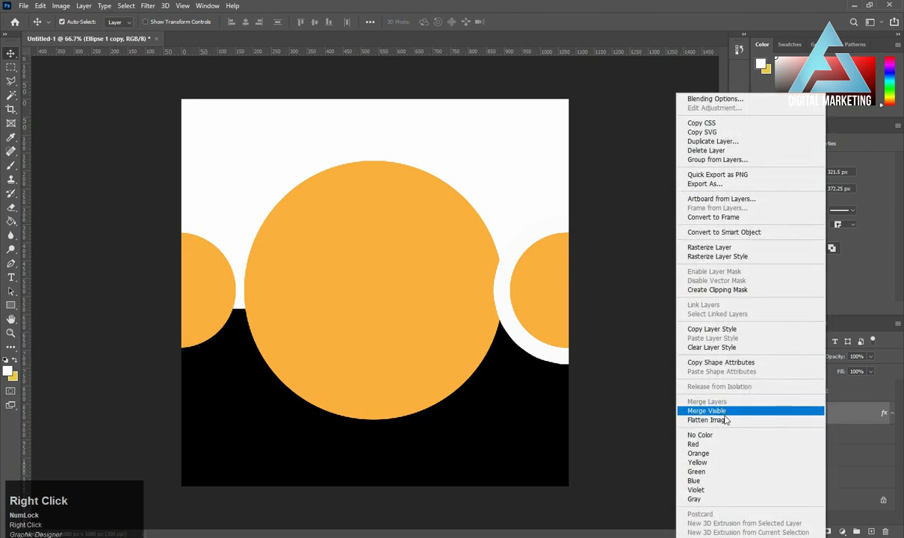
{"action": "left_click", "coordinate": [713, 329]}
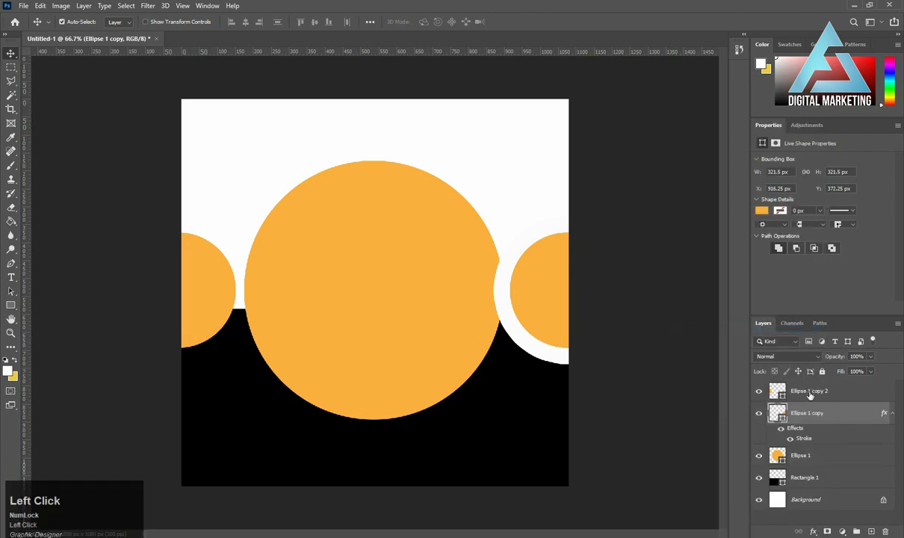
{"action": "left_click", "coordinate": [810, 394]}
{"action": "right_click", "coordinate": [810, 394]}
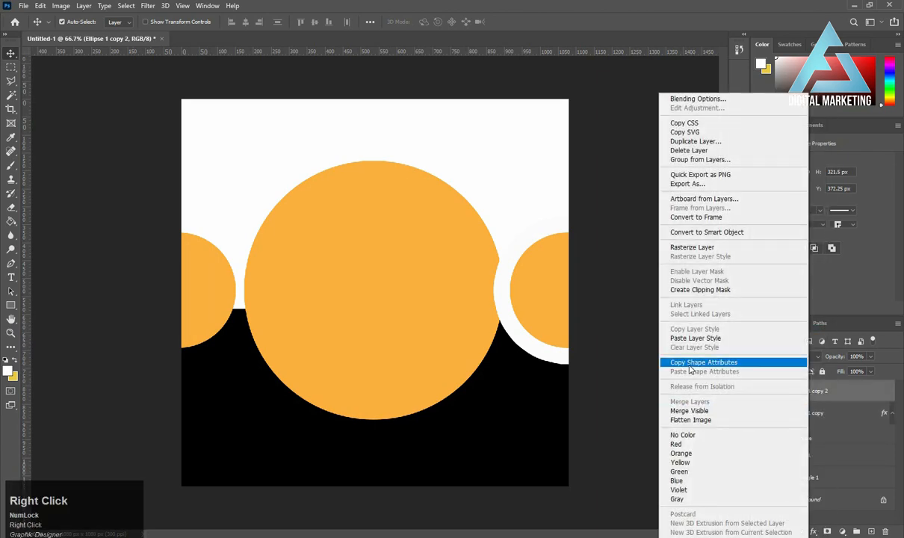
{"action": "left_click", "coordinate": [695, 338]}
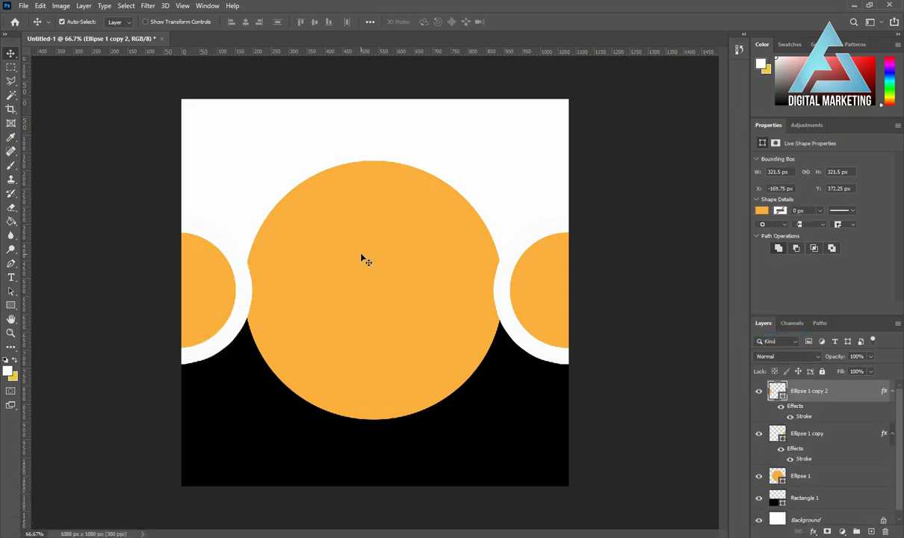
Add the text "Company" in the white area above the large circle.
{"action": "left_click", "coordinate": [11, 278]}
{"action": "left_click", "coordinate": [243, 137]}
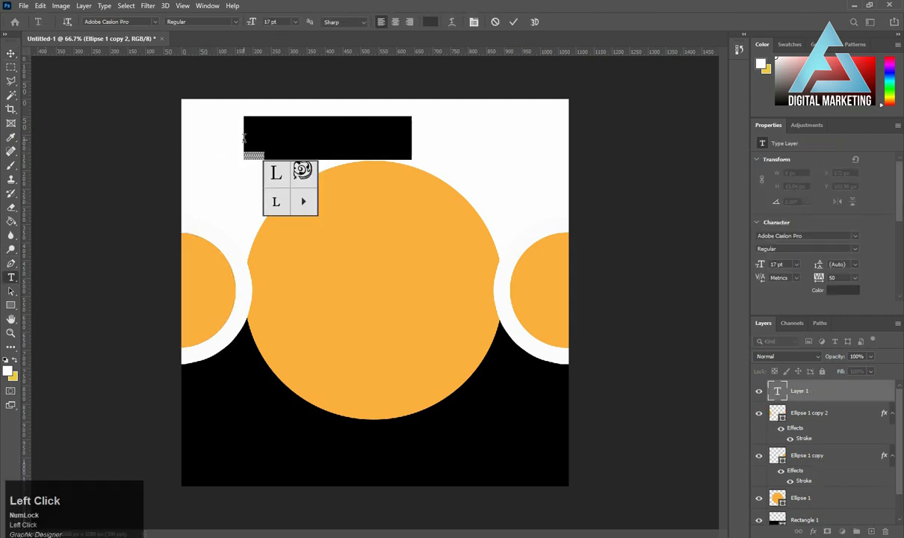
{"action": "key", "text": "shift"}
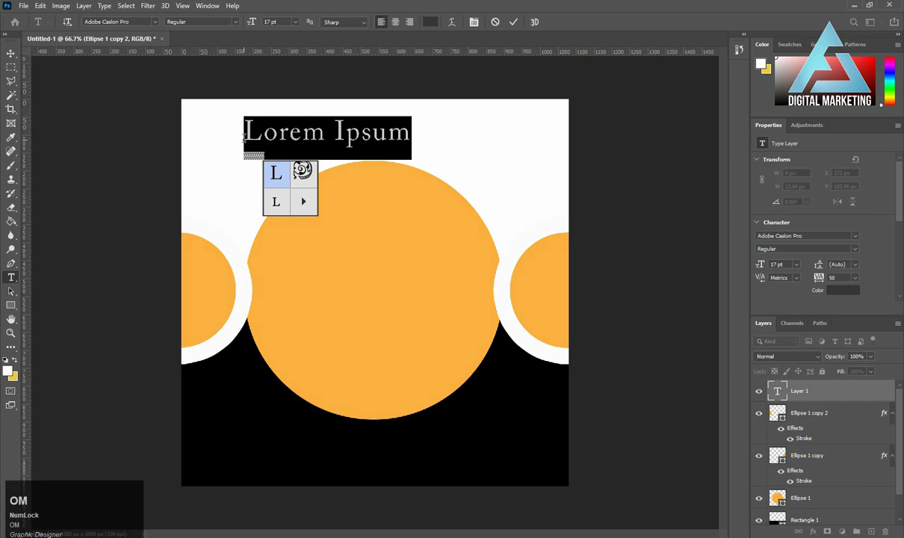
{"action": "left_click", "coordinate": [337, 133]}
{"action": "key", "text": "ctrl+a"}
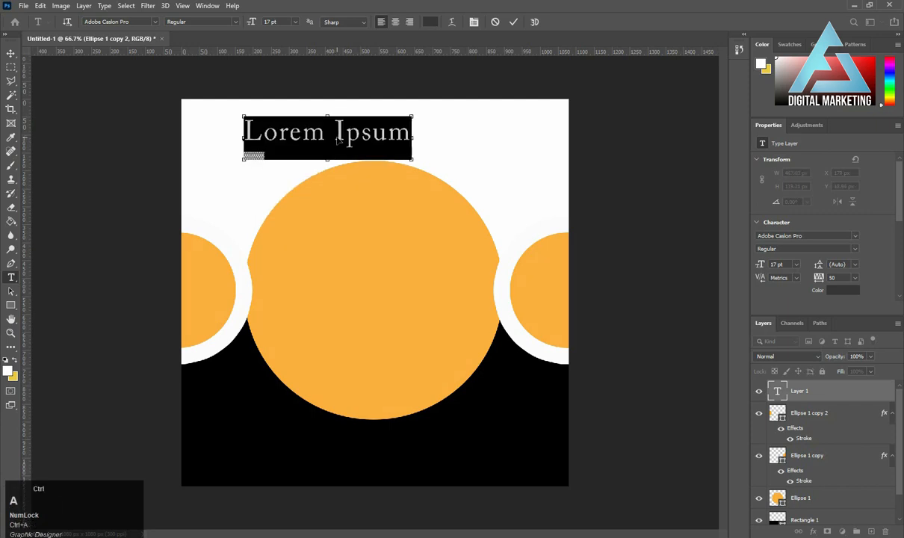
{"action": "type", "text": "C"}
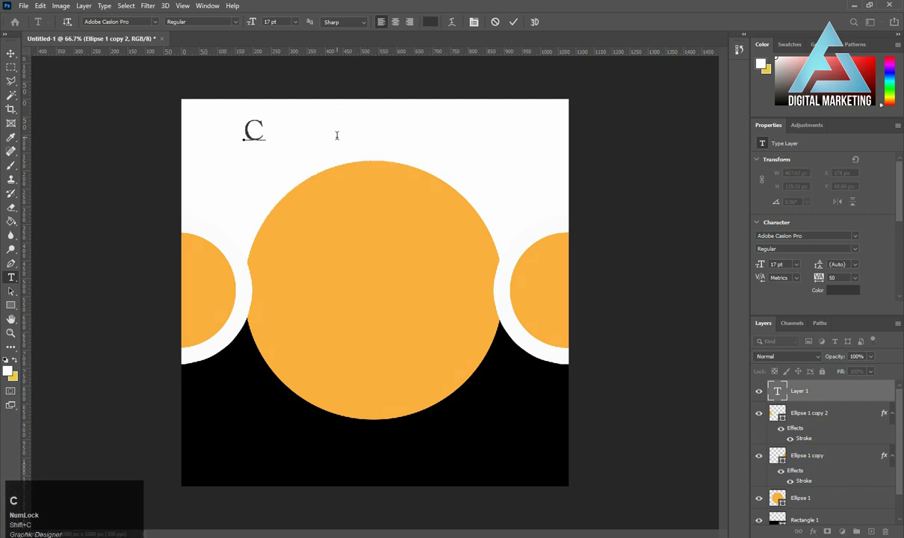
{"action": "type", "text": "ompan"}
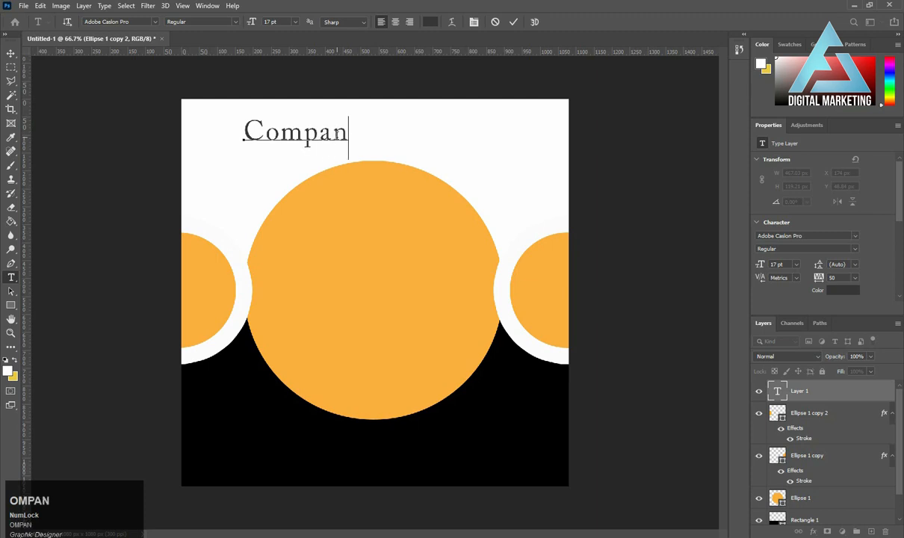
{"action": "type", "text": "y"}
{"action": "left_click", "coordinate": [200, 127]}
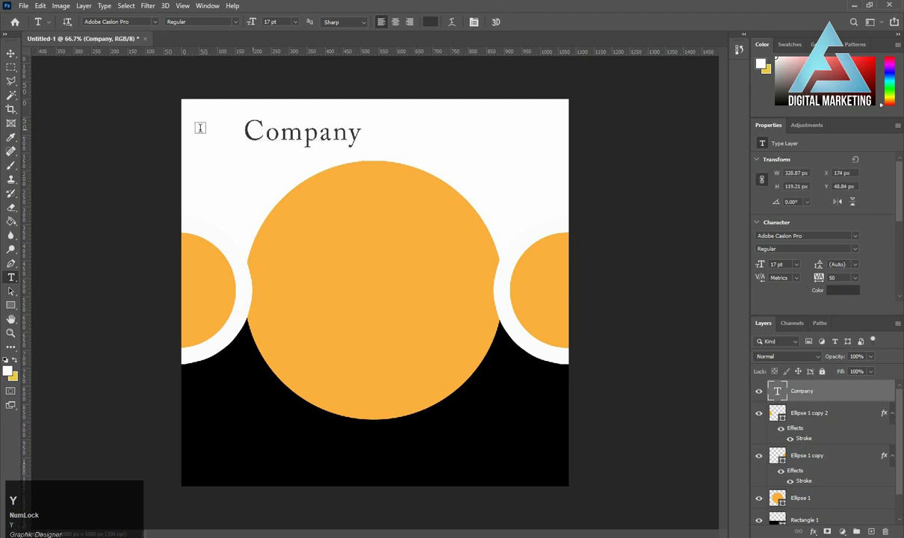
Set the "Company" text in AmsiProCond-Ultra and scale it to about 10.47 pt in the canvas's upper-left corner.
{"action": "left_click", "coordinate": [11, 54]}
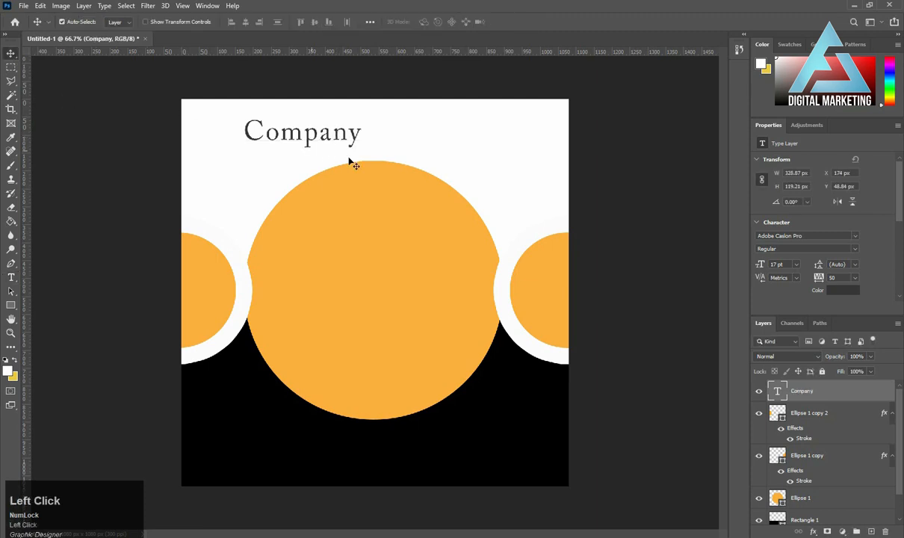
{"action": "left_click", "coordinate": [855, 236]}
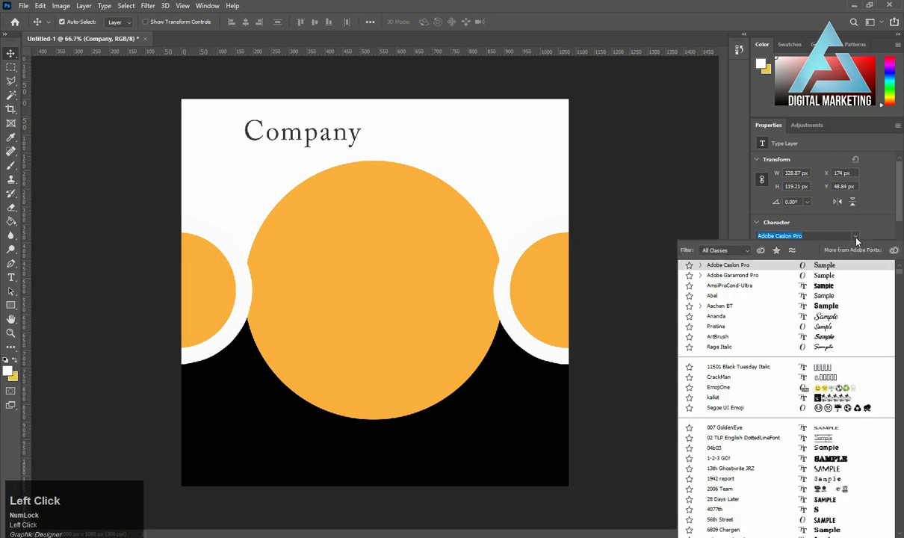
{"action": "left_click", "coordinate": [822, 287]}
{"action": "key", "text": "ctrl+t"}
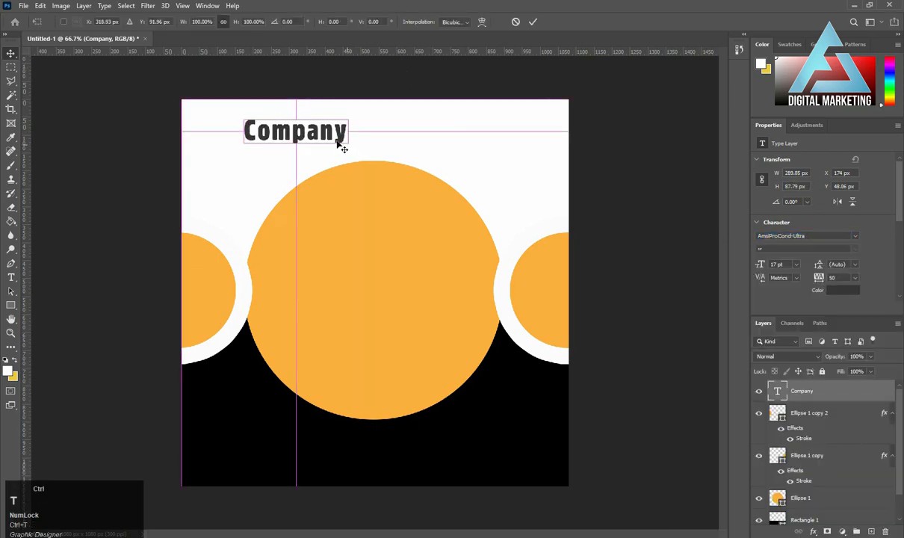
{"action": "left_click_drag", "start_coordinate": [351, 152], "coordinate": [227, 121]}
{"action": "key", "text": "Return"}
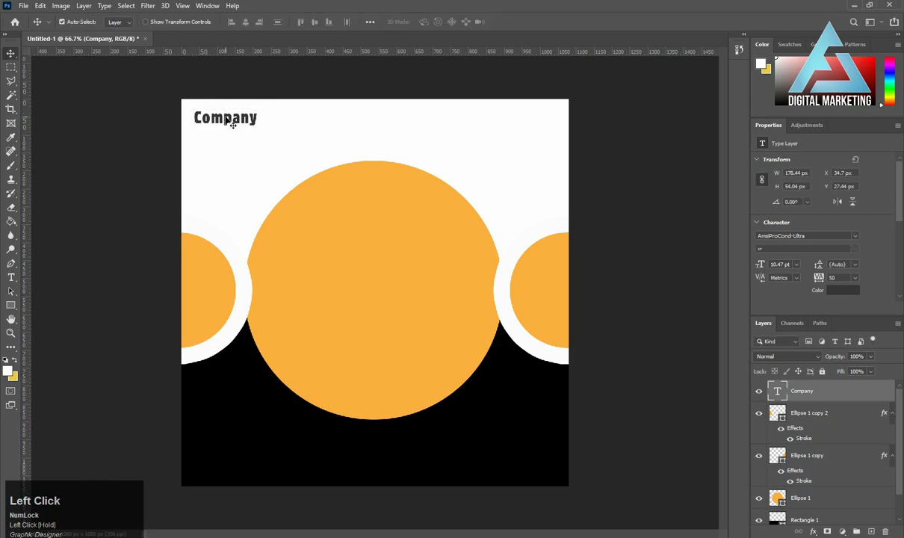
Duplicate the "Company" text directly below itself and change the copy to "Tag Line Here".
{"action": "left_click_drag", "start_coordinate": [214, 117], "coordinate": [215, 136]}
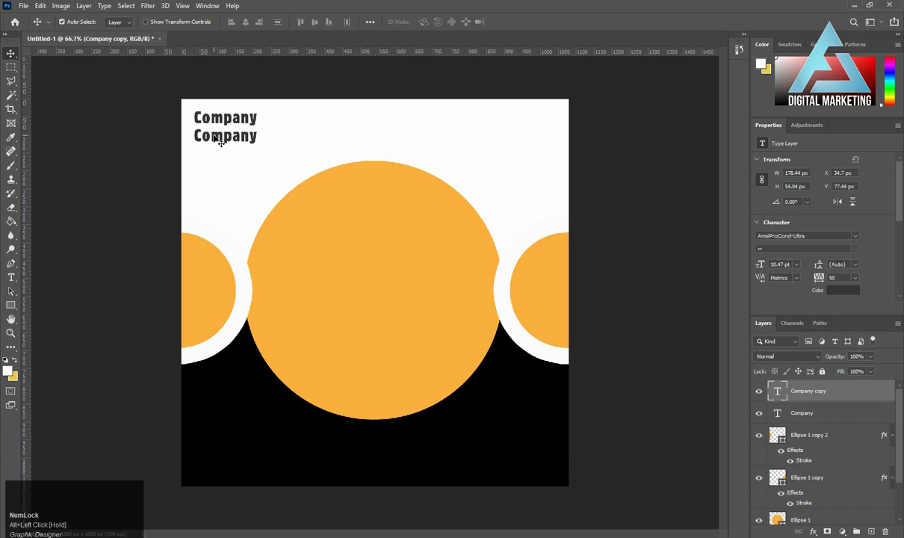
{"action": "key", "text": "t"}
{"action": "double_click", "coordinate": [213, 135]}
{"action": "type", "text": "Ta"}
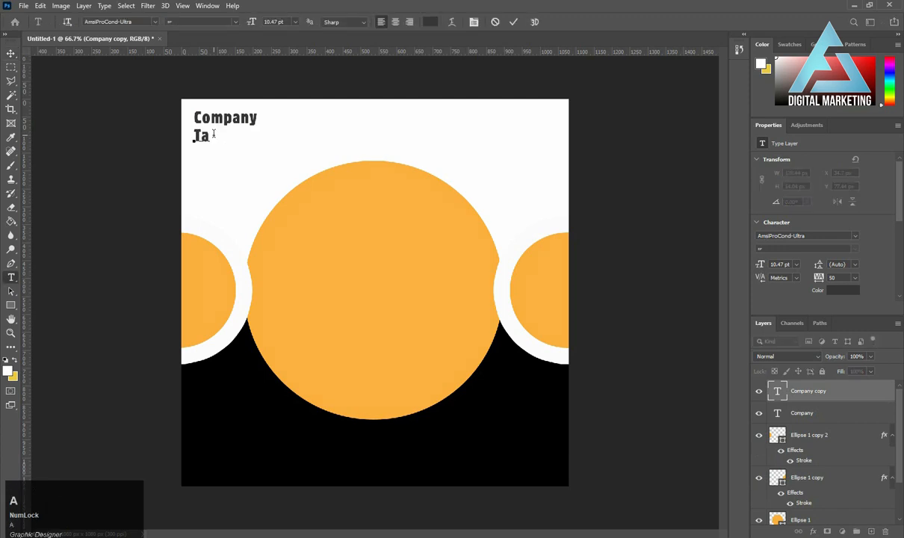
{"action": "type", "text": "g Line "}
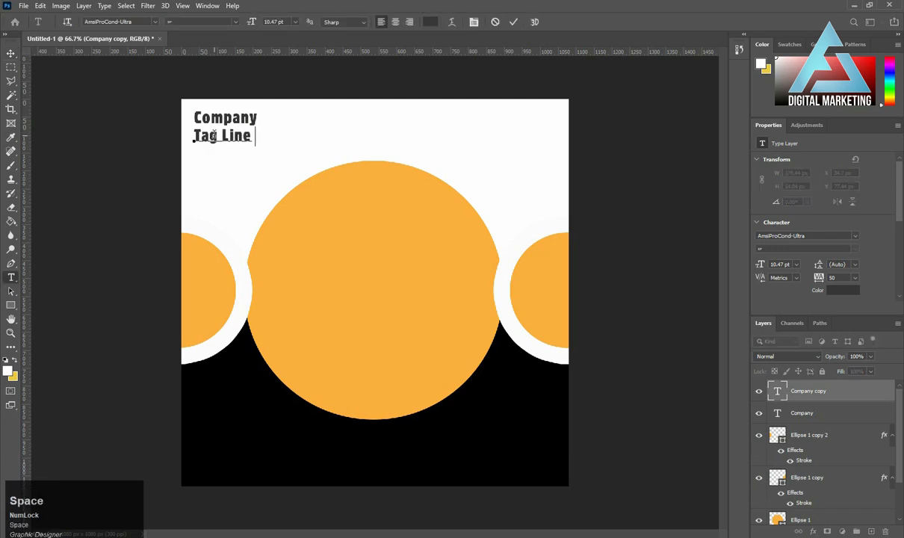
{"action": "type", "text": "Here"}
{"action": "key", "text": "ctrl+Return"}
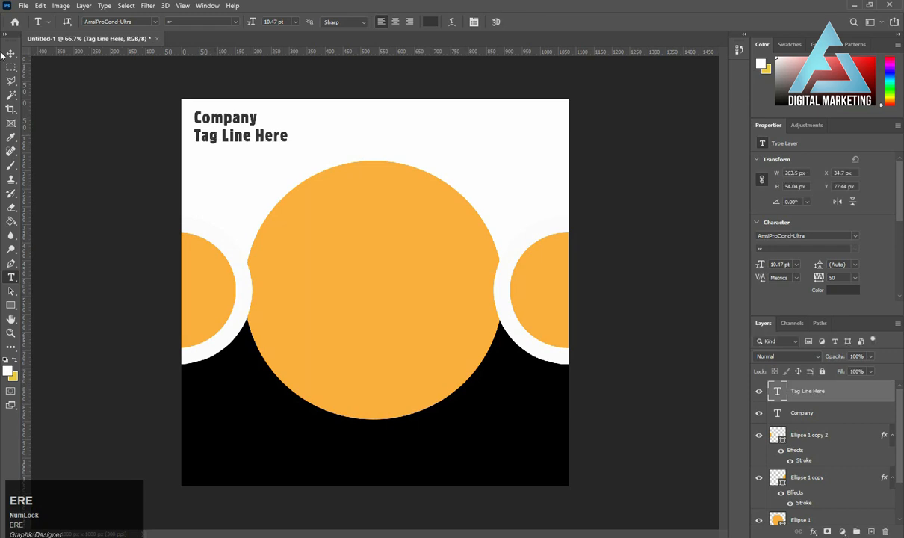
Scale the "Tag Line Here" text to about 4.88 pt and nudge it close under "Company", centred beneath it.
{"action": "left_click", "coordinate": [10, 55]}
{"action": "key", "text": "ctrl+t"}
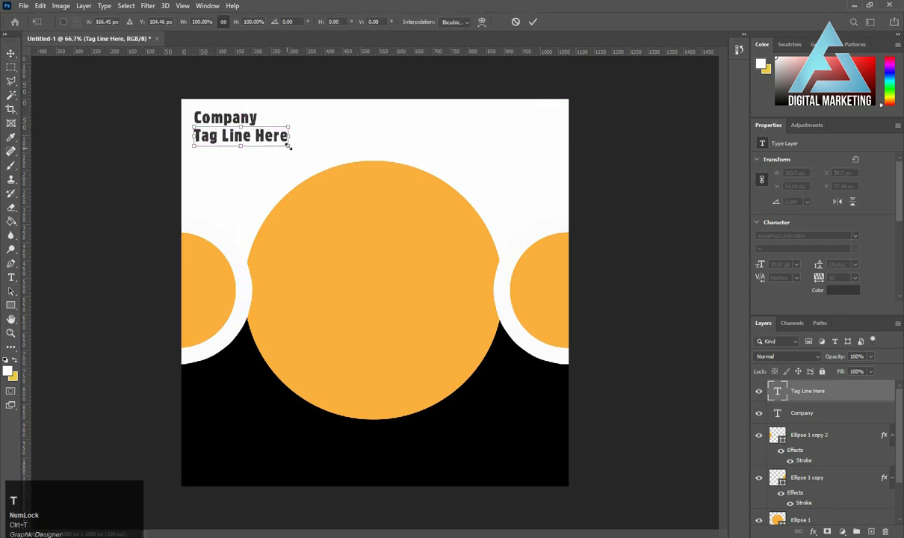
{"action": "left_click_drag", "start_coordinate": [292, 145], "coordinate": [268, 137]}
{"action": "key", "text": "Return"}
{"action": "key", "text": "Left"}
{"action": "key", "text": "Left"}
{"action": "key", "text": "Left"}
{"action": "key", "text": "Left"}
{"action": "key", "text": "Left"}
{"action": "key", "text": "Left"}
{"action": "key", "text": "Left"}
{"action": "key", "text": "Left"}
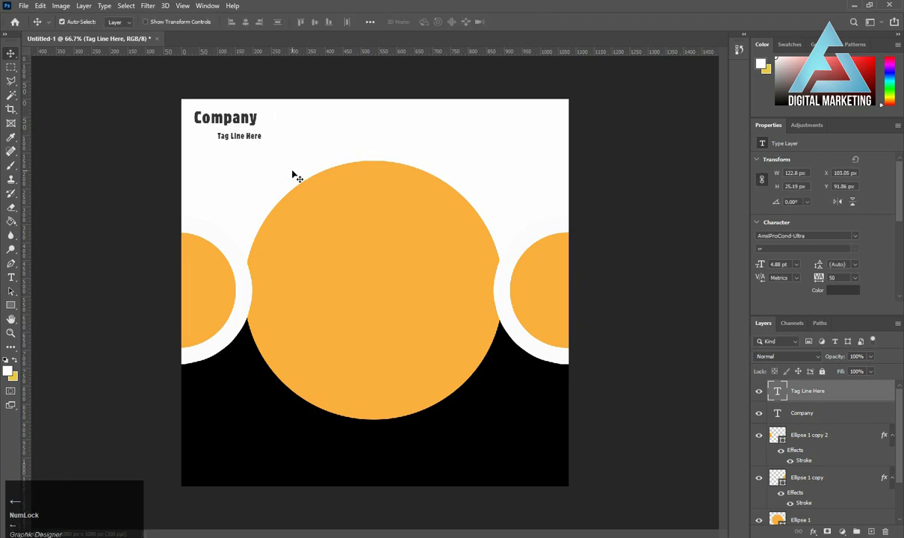
{"action": "key", "text": "Left"}
{"action": "key", "text": "Left"}
{"action": "key", "text": "Left"}
{"action": "key", "text": "Left"}
{"action": "key", "text": "Left"}
{"action": "key", "text": "Left"}
{"action": "key", "text": "Left"}
{"action": "key", "text": "Left"}
{"action": "key", "text": "Left"}
{"action": "key", "text": "Left"}
{"action": "key", "text": "Left"}
{"action": "key", "text": "Left"}
{"action": "key", "text": "Left"}
{"action": "key", "text": "Left"}
{"action": "key", "text": "Left"}
{"action": "key", "text": "Left"}
{"action": "key", "text": "Left"}
{"action": "key", "text": "Left"}
{"action": "key", "text": "Left"}
{"action": "key", "text": "Left"}
{"action": "key", "text": "Up"}
{"action": "key", "text": "Up"}
{"action": "key", "text": "Up"}
{"action": "key", "text": "Up"}
{"action": "key", "text": "Up"}
{"action": "key", "text": "Up"}
{"action": "key", "text": "Up"}
{"action": "key", "text": "Up"}
{"action": "key", "text": "Up"}
{"action": "key", "text": "Up"}
{"action": "key", "text": "Up"}
{"action": "key", "text": "Up"}
{"action": "key", "text": "Up"}
{"action": "key", "text": "Up"}
{"action": "key", "text": "Right"}
{"action": "key", "text": "Right"}
{"action": "key", "text": "Right"}
{"action": "key", "text": "Right"}
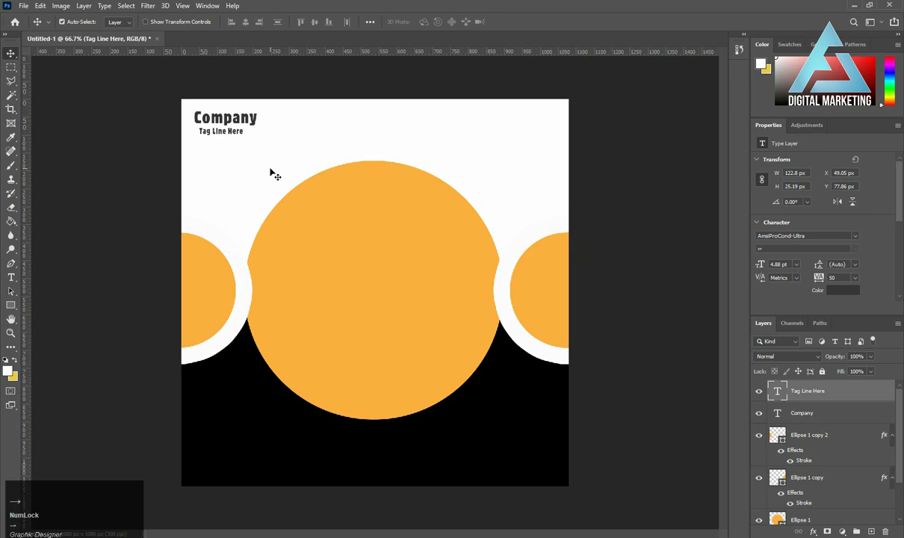
{"action": "key", "text": "Right"}
{"action": "key", "text": "Right"}
{"action": "key", "text": "Right"}
{"action": "key", "text": "Right"}
{"action": "key", "text": "Right"}
{"action": "key", "text": "Right"}
{"action": "key", "text": "Right"}
{"action": "key", "text": "Right"}
Duplicate the right small circle into the canvas's upper-right corner, scale the copy to about 29 px and clear its layer style.
{"action": "left_click", "coordinate": [546, 298]}
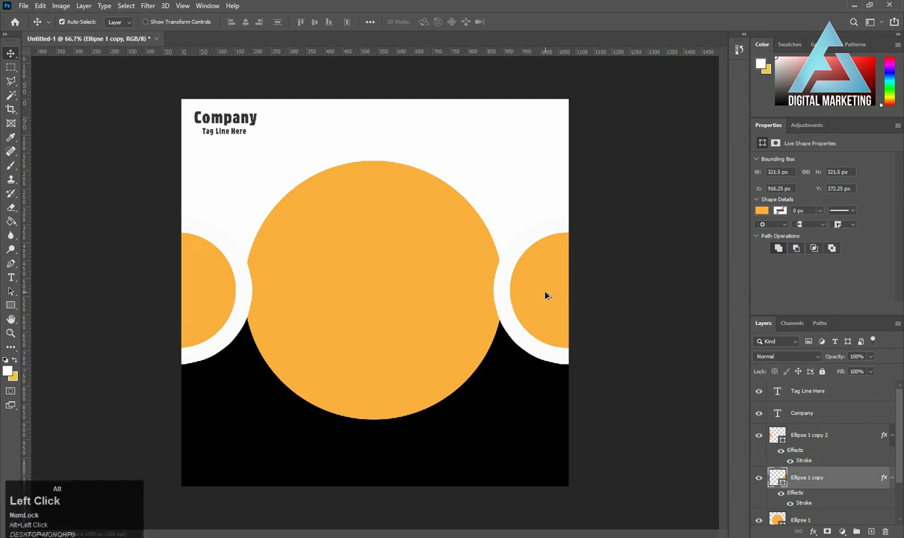
{"action": "left_click_drag", "start_coordinate": [545, 297], "coordinate": [537, 124]}
{"action": "key", "text": "ctrl+t"}
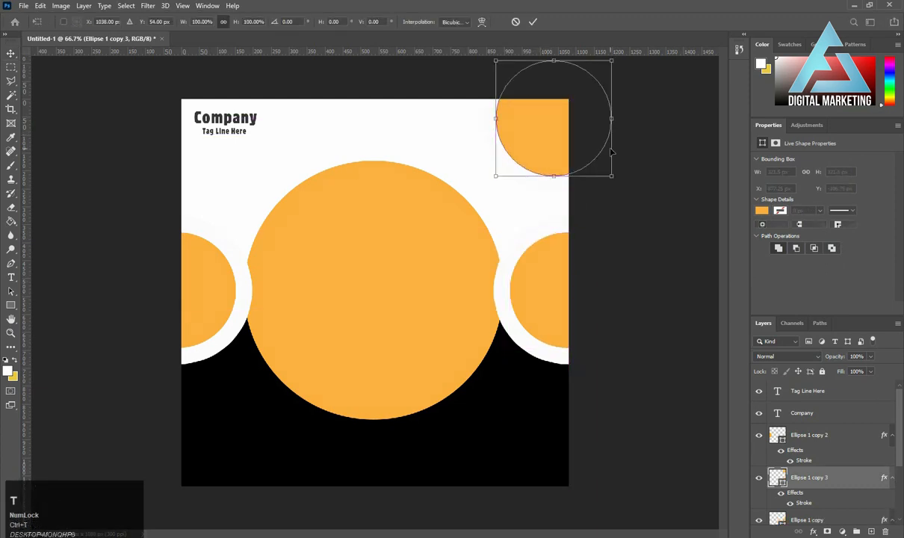
{"action": "left_click_drag", "start_coordinate": [614, 178], "coordinate": [559, 133]}
{"action": "key", "text": "Return"}
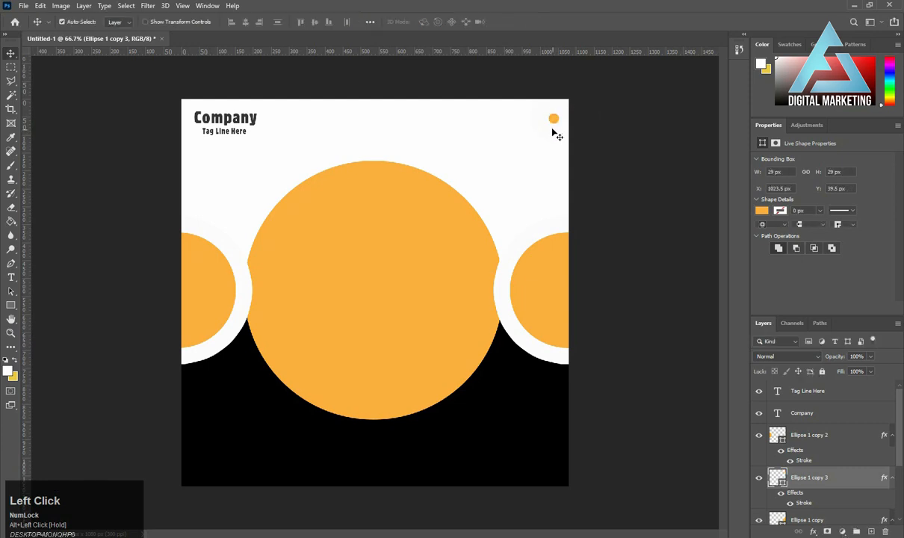
{"action": "right_click", "coordinate": [771, 461]}
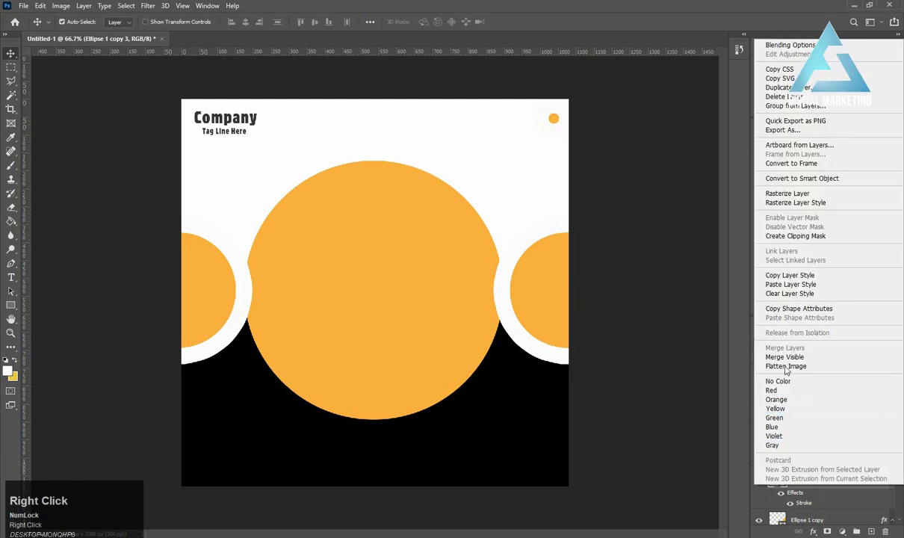
{"action": "left_click", "coordinate": [787, 293]}
Duplicate the small dot twice in a row to its left and distribute the three dots evenly horizontally.
{"action": "left_click_drag", "start_coordinate": [559, 123], "coordinate": [519, 124]}
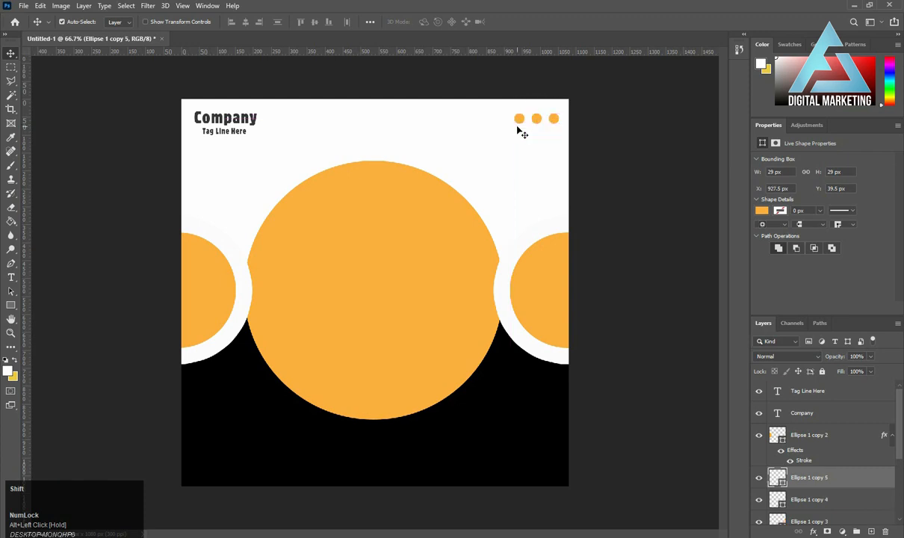
{"action": "left_click", "coordinate": [538, 120], "text": "shift"}
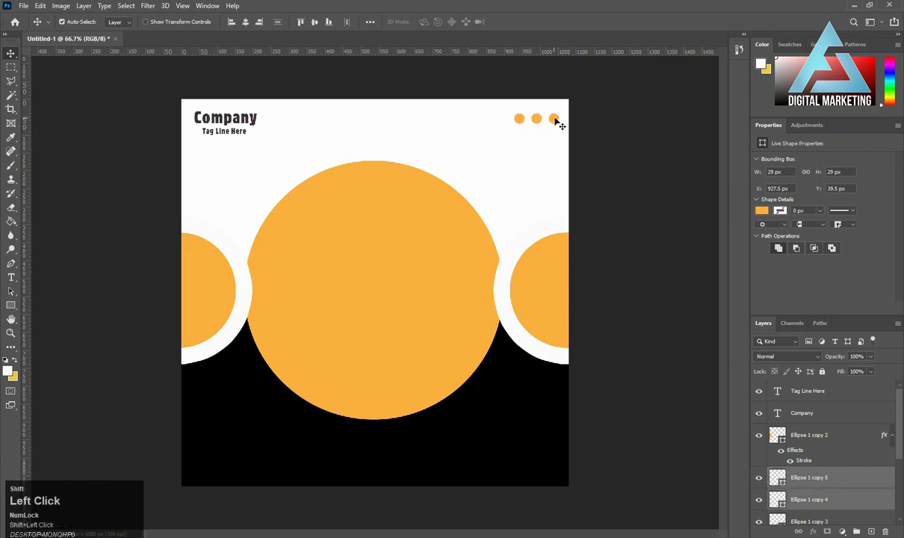
{"action": "left_click", "coordinate": [554, 119], "text": "shift"}
{"action": "left_click", "coordinate": [348, 21]}
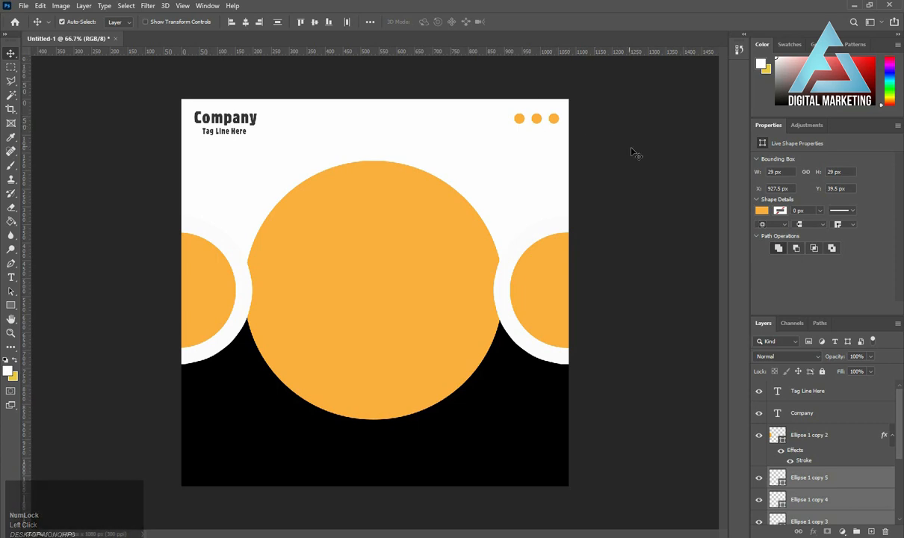
{"action": "left_click", "coordinate": [601, 158]}
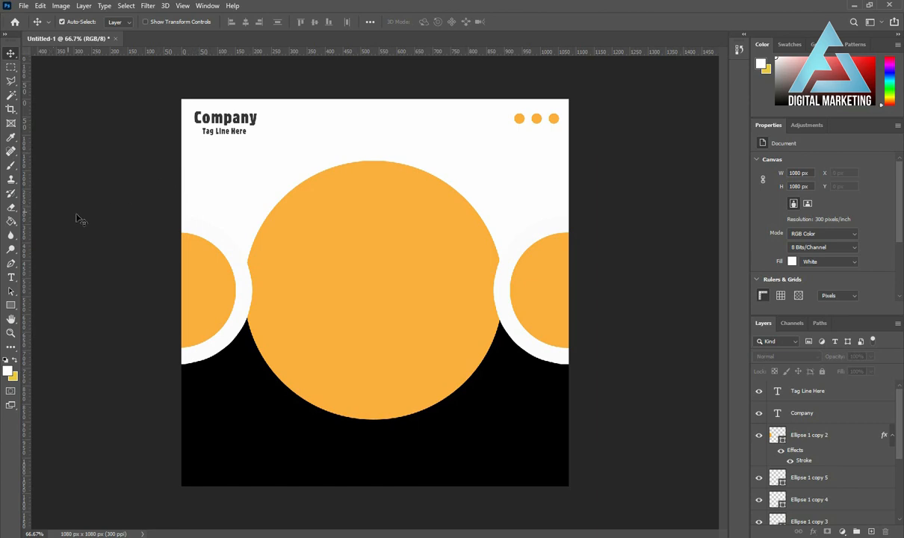
Duplicate the "Company" text into the upper part of the large circle and change the copy to "WE ARE".
{"action": "left_click_drag", "start_coordinate": [227, 122], "coordinate": [376, 239]}
{"action": "key", "text": "t"}
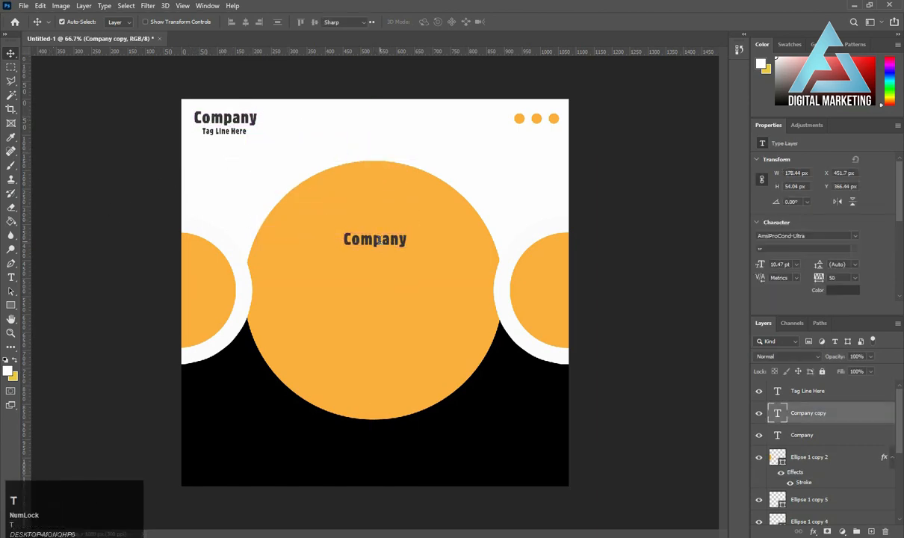
{"action": "left_click", "coordinate": [381, 239]}
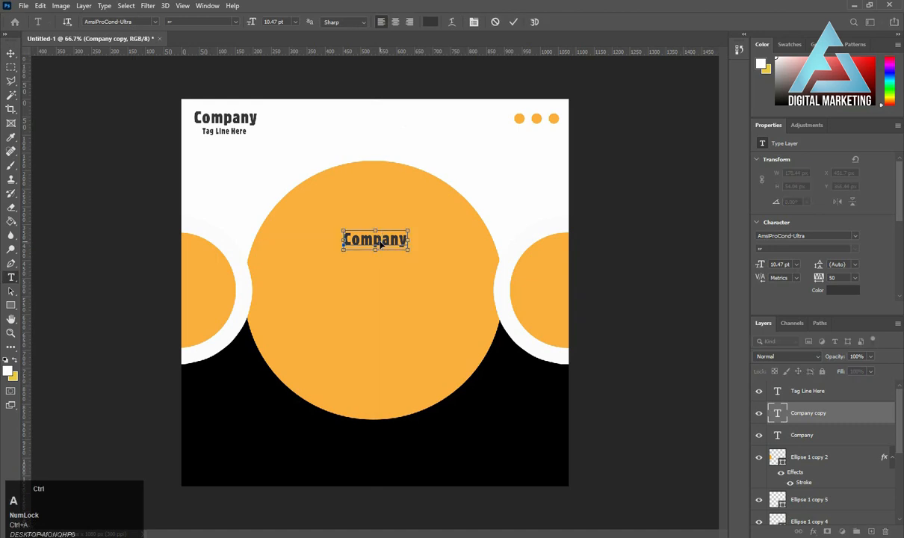
{"action": "key", "text": "ctrl+a"}
{"action": "type", "text": "We "}
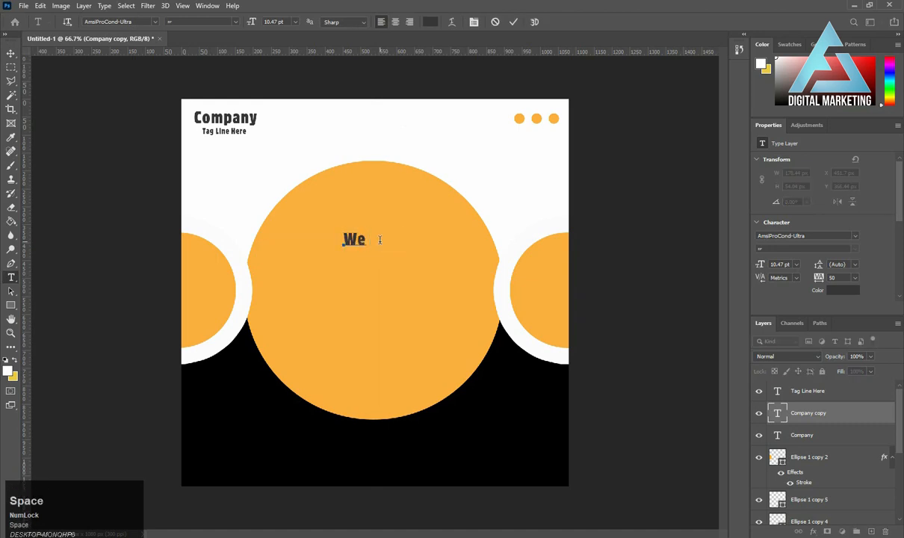
{"action": "type", "text": "Are"}
{"action": "key", "text": "ctrl+a"}
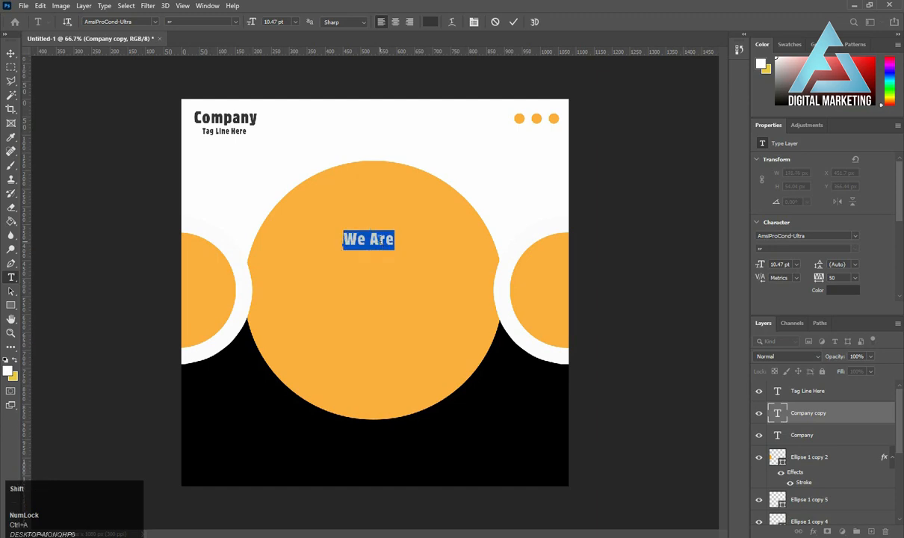
{"action": "key", "text": "Caps_Lock"}
{"action": "type", "text": "WE "}
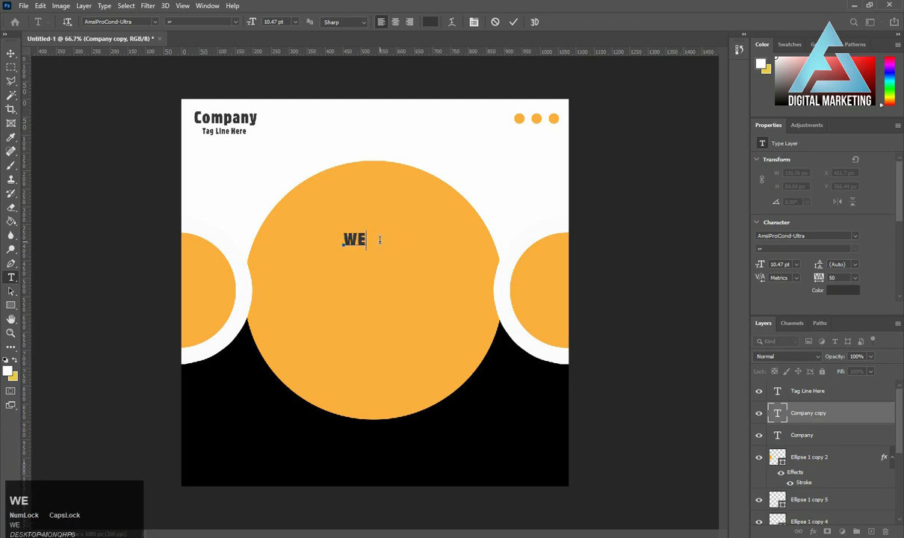
{"action": "type", "text": "ARE"}
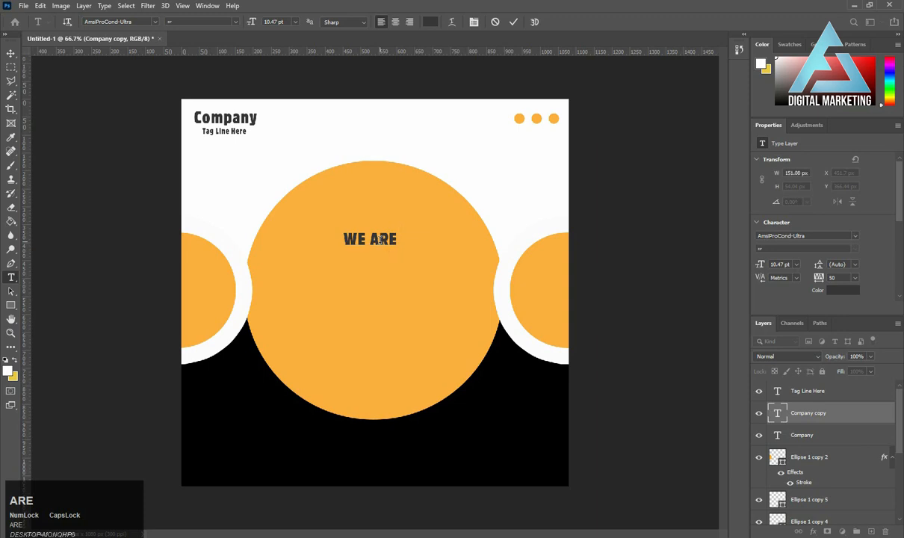
{"action": "key", "text": "ctrl+Return"}
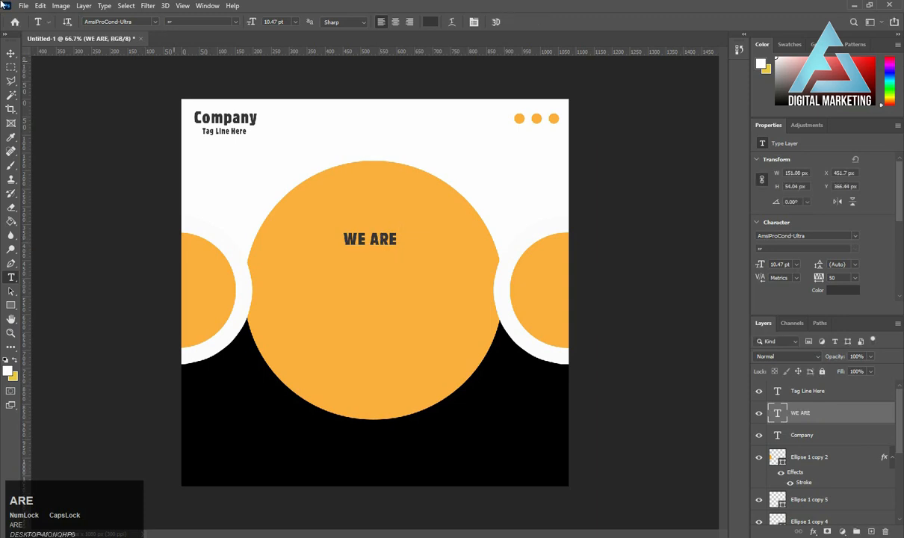
Scale the "WE ARE" text to about 22.81 pt and move it up, centred near the top of the large circle.
{"action": "left_click", "coordinate": [11, 55]}
{"action": "key", "text": "ctrl+t"}
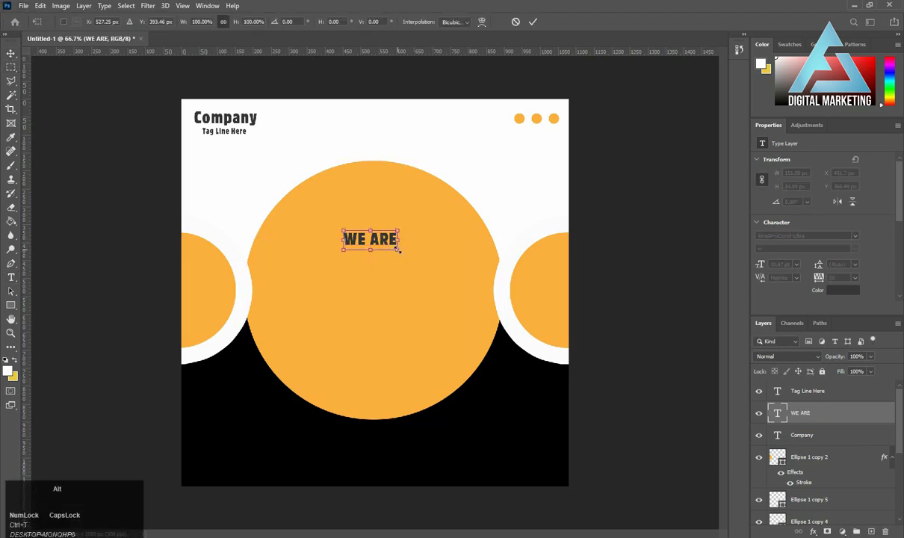
{"action": "left_click_drag", "start_coordinate": [399, 250], "coordinate": [410, 222]}
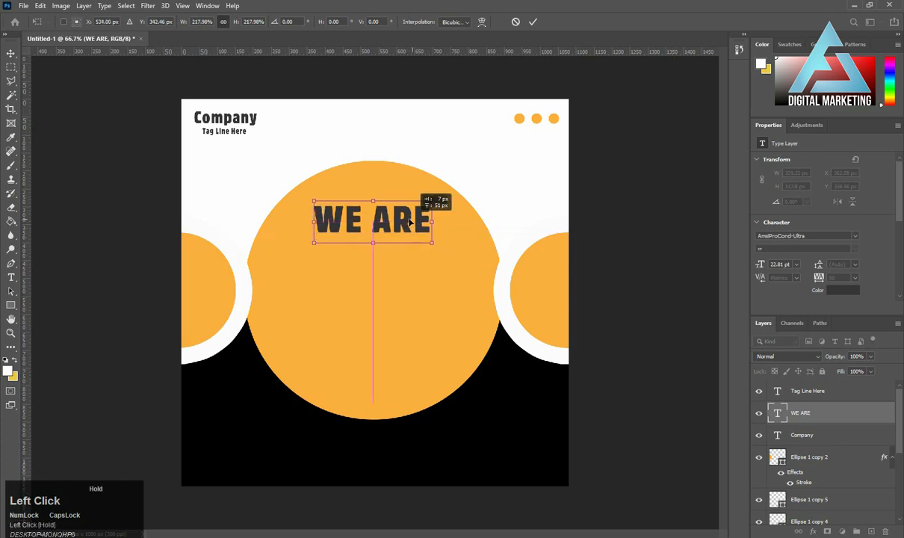
{"action": "key", "text": "Return"}
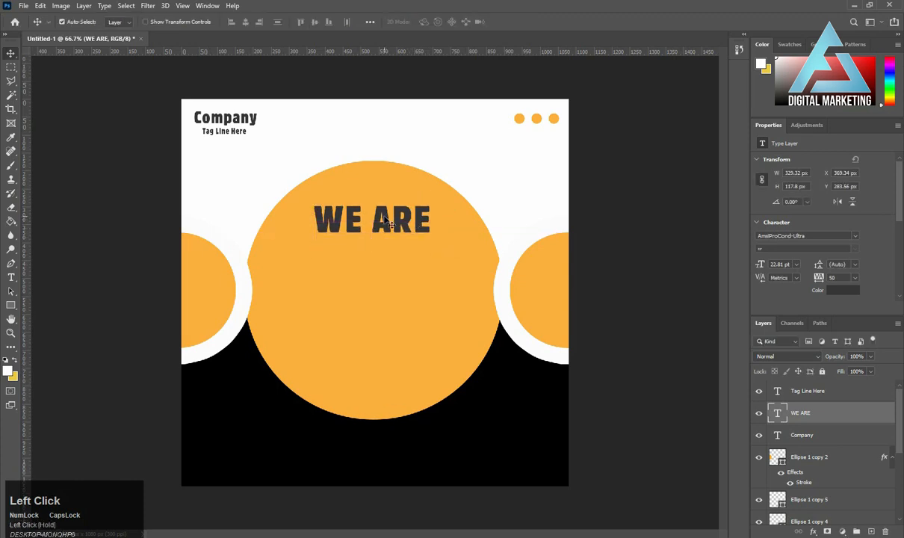
Duplicate the "WE ARE" text directly below itself and change the copy to "HIRING!".
{"action": "left_click_drag", "start_coordinate": [341, 212], "coordinate": [365, 269]}
{"action": "key", "text": "t"}
{"action": "left_click", "coordinate": [365, 266]}
{"action": "key", "text": "ctrl+a"}
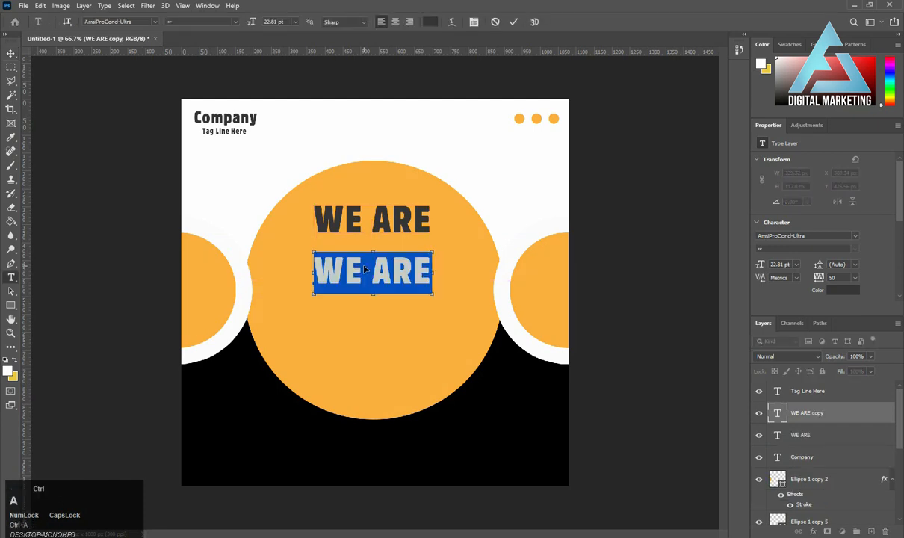
{"action": "type", "text": "h"}
{"action": "key", "text": "BackSpace"}
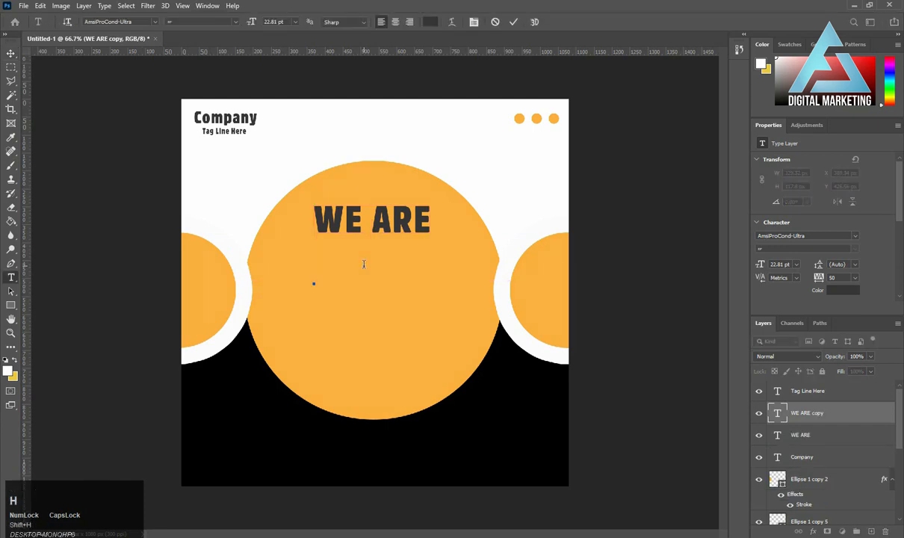
{"action": "type", "text": "Hi"}
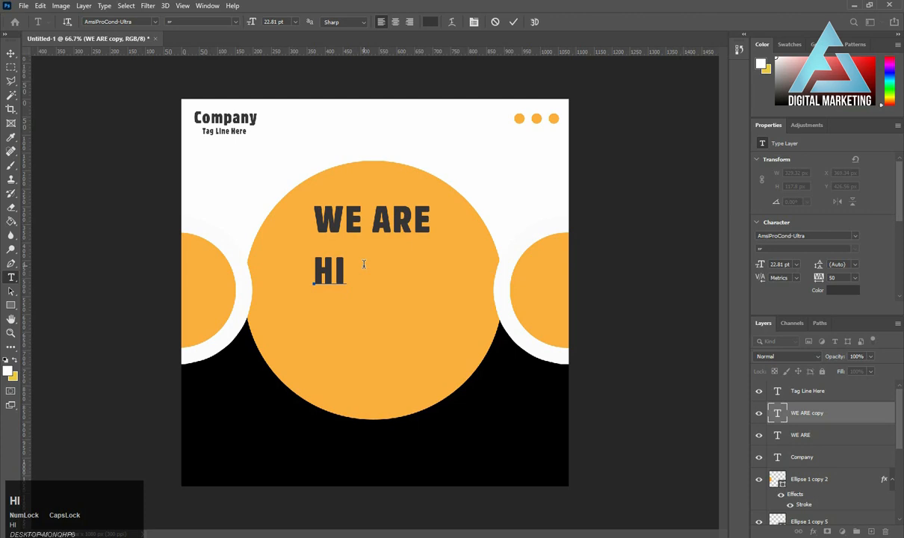
{"action": "type", "text": "RING!"}
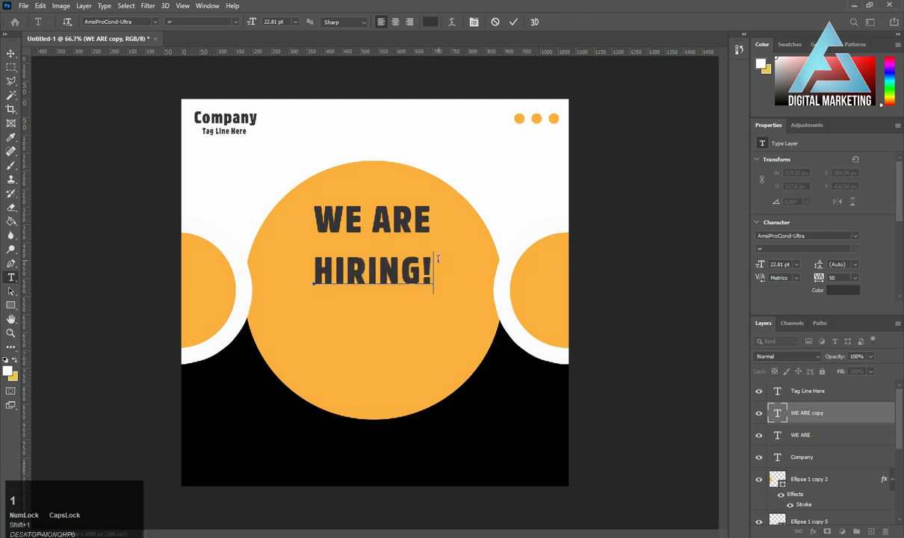
Color the exclamation mark of "HIRING!" white (ffffff) and the word "HIRING" black.
{"action": "left_click_drag", "start_coordinate": [433, 262], "coordinate": [423, 262]}
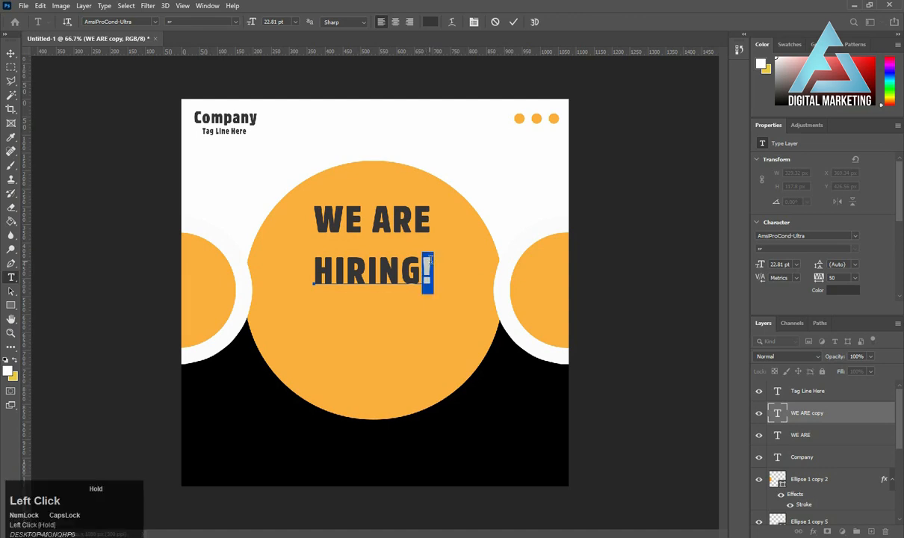
{"action": "left_click", "coordinate": [830, 290]}
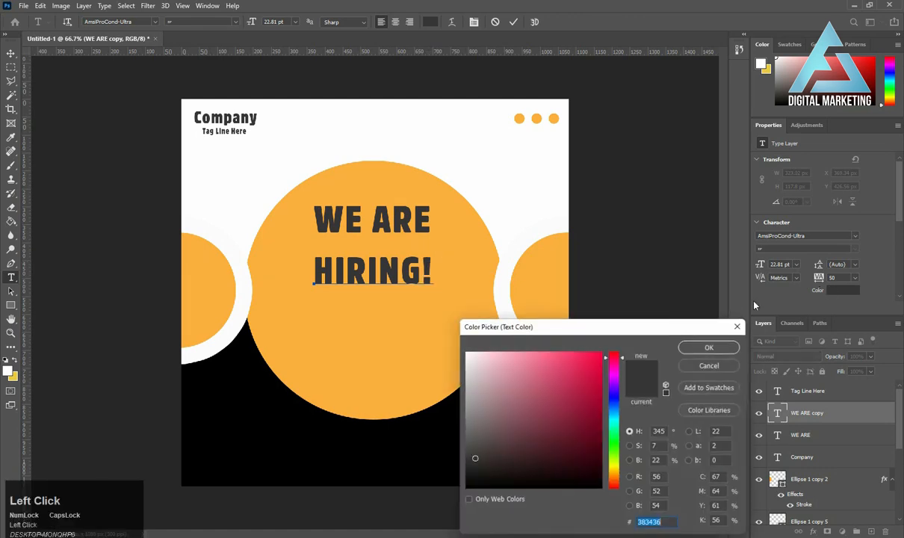
{"action": "left_click_drag", "start_coordinate": [467, 359], "coordinate": [461, 348]}
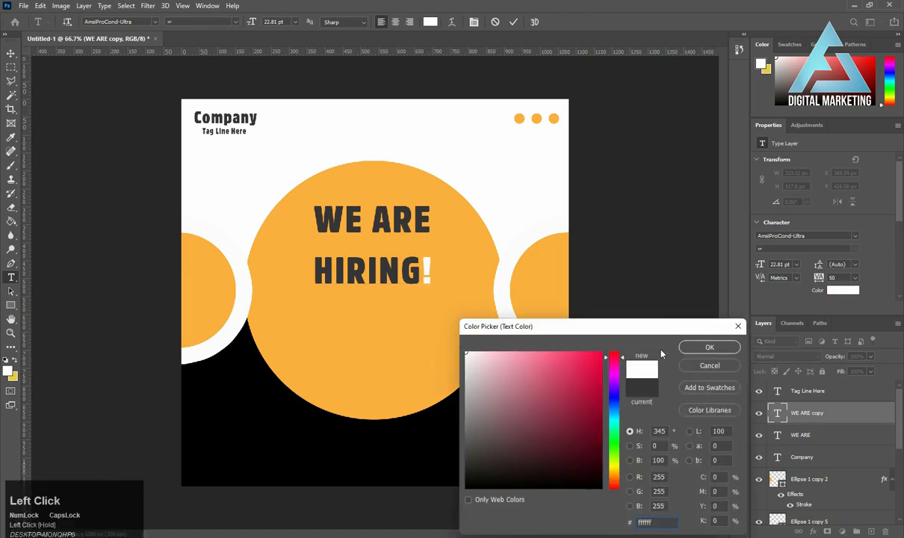
{"action": "left_click", "coordinate": [709, 349]}
{"action": "left_click_drag", "start_coordinate": [420, 267], "coordinate": [295, 267]}
{"action": "left_click", "coordinate": [840, 292]}
{"action": "left_click_drag", "start_coordinate": [523, 386], "coordinate": [426, 446]}
{"action": "left_click", "coordinate": [710, 347]}
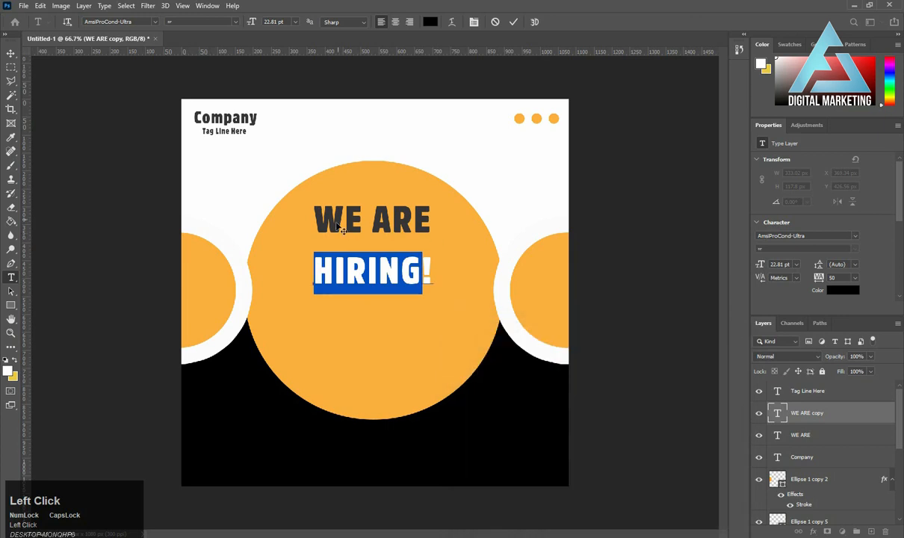
Change the whole "WE ARE" text color to white (ffffff) and commit the text edit.
{"action": "left_click", "coordinate": [337, 224]}
{"action": "left_click_drag", "start_coordinate": [308, 211], "coordinate": [421, 213]}
{"action": "left_click", "coordinate": [421, 213]}
{"action": "key", "text": "ctrl+a"}
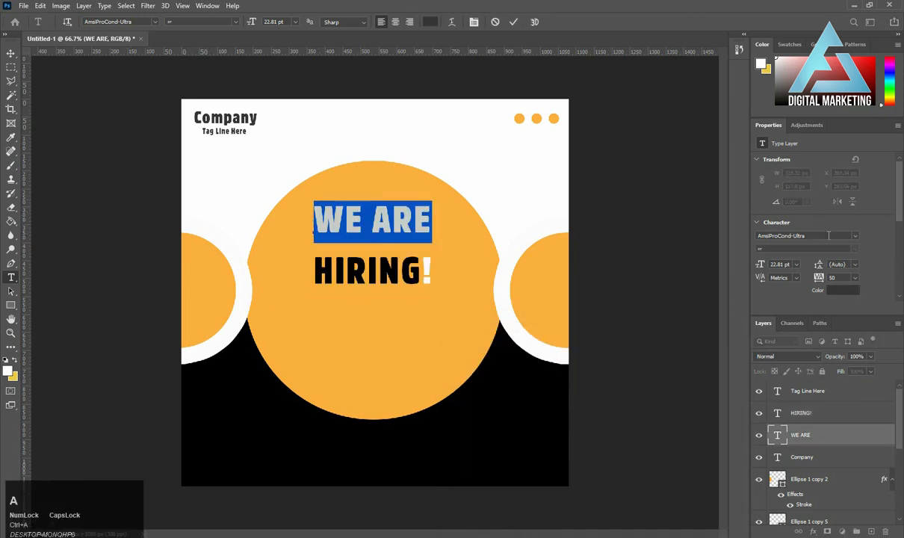
{"action": "left_click", "coordinate": [837, 290]}
{"action": "left_click", "coordinate": [467, 354]}
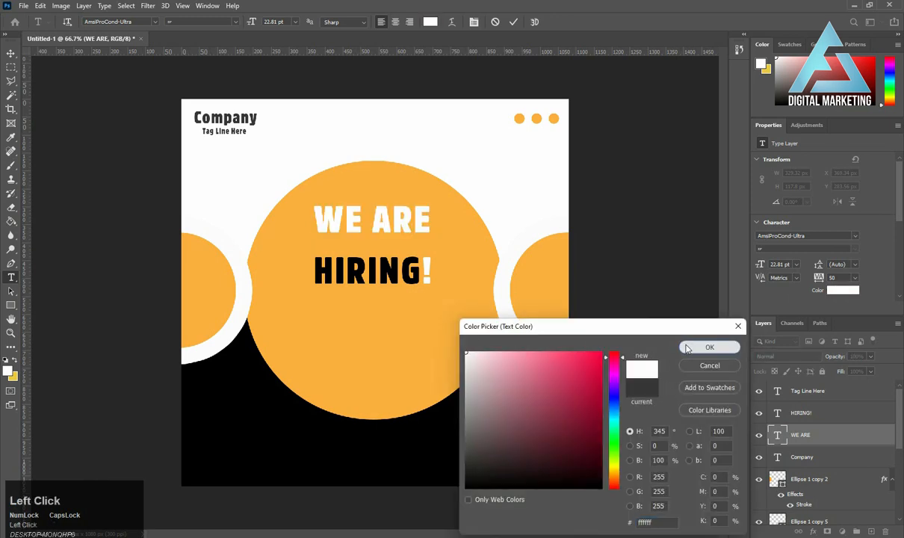
{"action": "left_click", "coordinate": [709, 346]}
{"action": "left_click", "coordinate": [511, 22]}
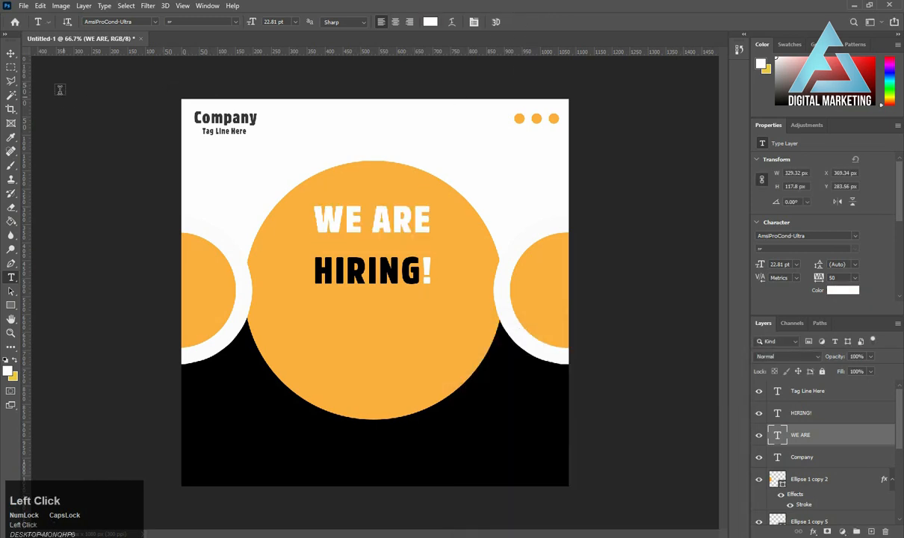
Move "WE ARE" slightly higher in the large circle and bring "HIRING!" up closer beneath it.
{"action": "left_click", "coordinate": [11, 53]}
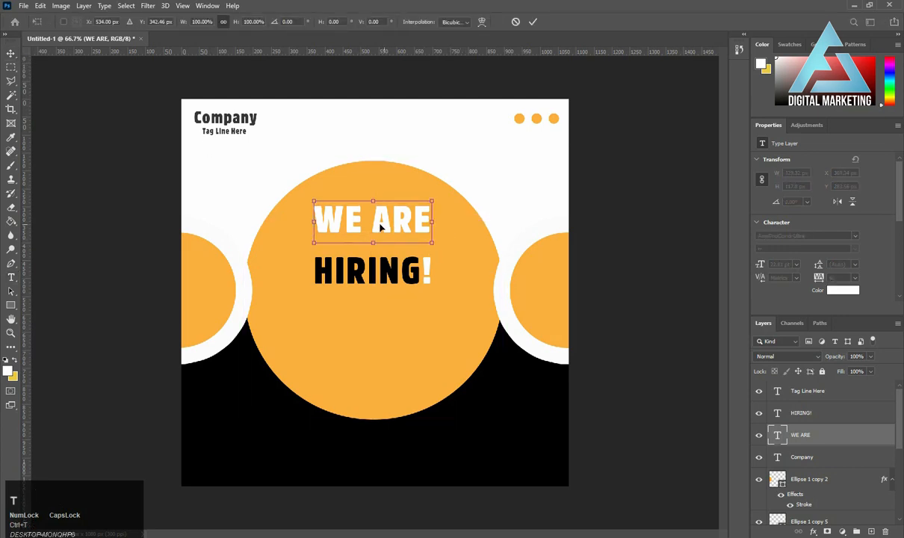
{"action": "left_click_drag", "start_coordinate": [374, 228], "coordinate": [374, 216]}
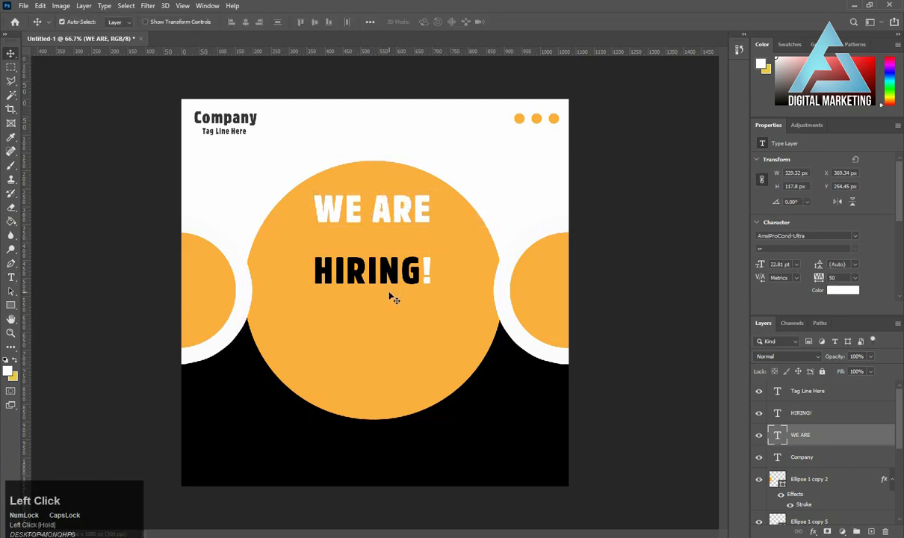
{"action": "left_click_drag", "start_coordinate": [392, 273], "coordinate": [392, 253]}
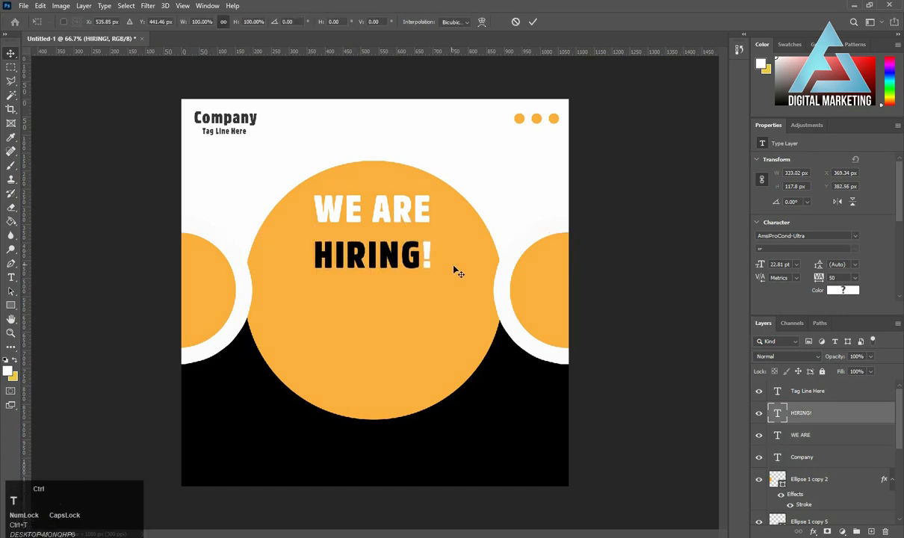
Scale the "HIRING!" text up to about 32.75 pt and nudge it slightly right to center it under "WE ARE".
{"action": "key", "text": "ctrl+t"}
{"action": "left_click_drag", "start_coordinate": [431, 279], "coordinate": [457, 295]}
{"action": "key", "text": "Return"}
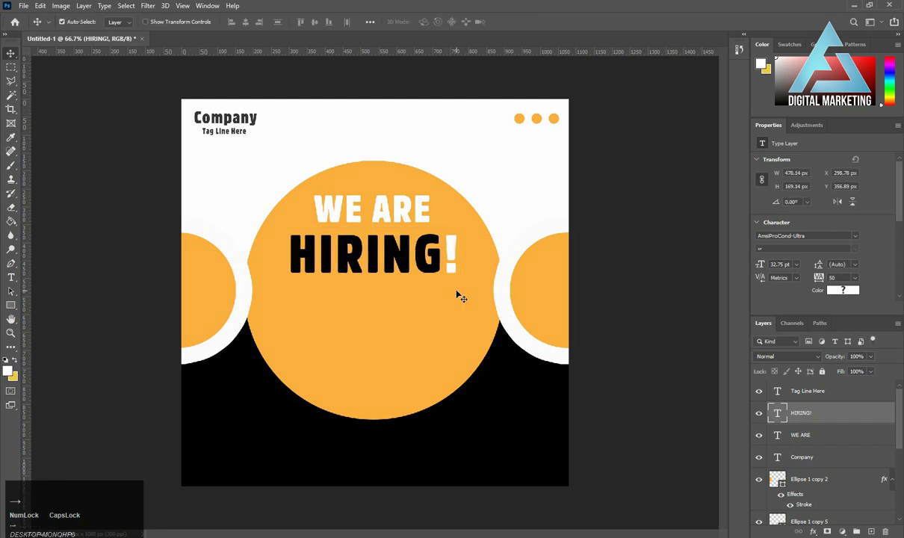
{"action": "key", "text": "Right"}
{"action": "key", "text": "Right"}
{"action": "key", "text": "Right"}
{"action": "key", "text": "Right"}
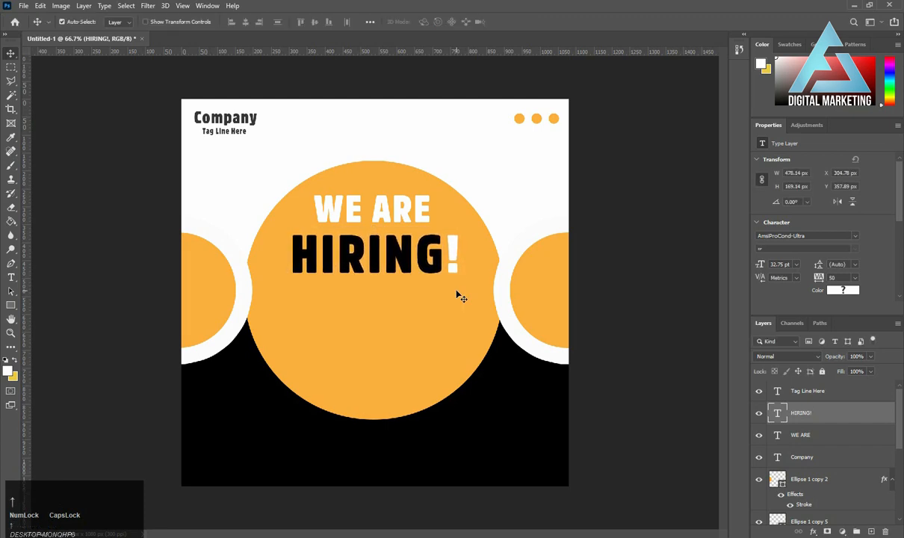
Draw a white rectangle about 247 × 46 px below the "HIRING!" text.
{"action": "key", "text": "ctrl+plus"}
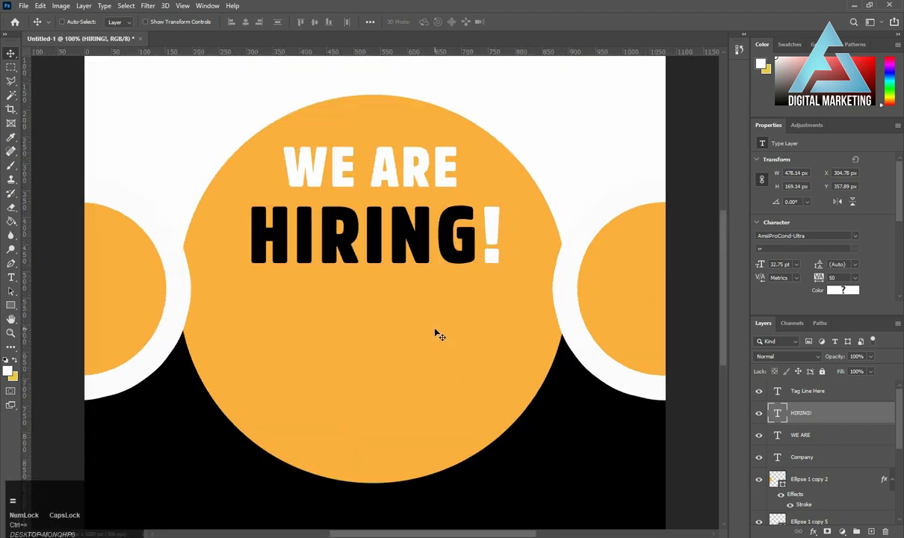
{"action": "left_click_drag", "start_coordinate": [400, 356], "coordinate": [387, 317]}
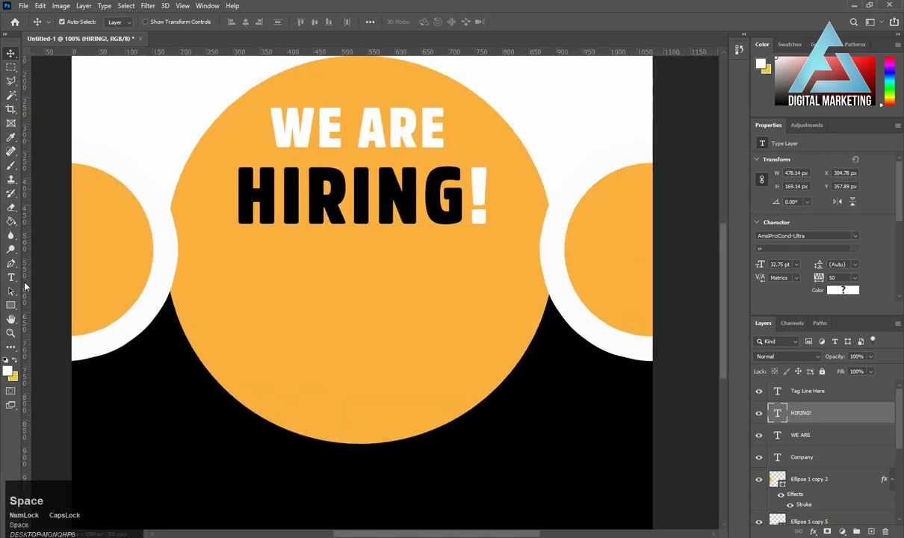
{"action": "left_click", "coordinate": [11, 305]}
{"action": "left_click_drag", "start_coordinate": [252, 257], "coordinate": [386, 283]}
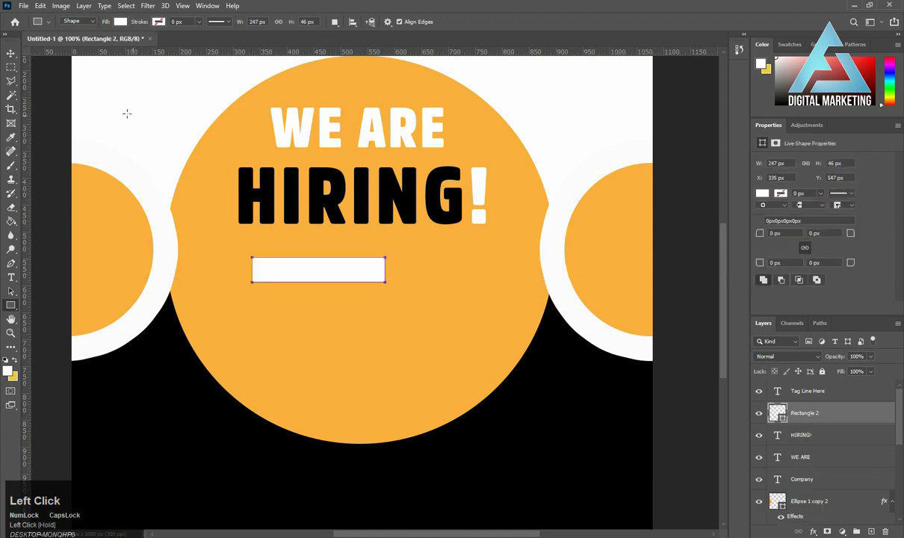
Recolor the new rectangle black (000000) and move it right and slightly up, under the middle of "HIRING!".
{"action": "left_click", "coordinate": [11, 53]}
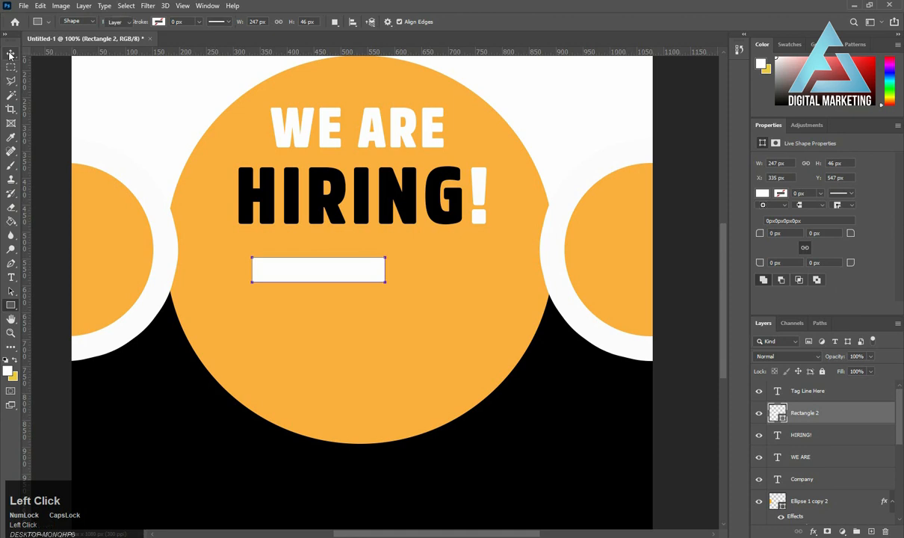
{"action": "double_click", "coordinate": [781, 417]}
{"action": "left_click", "coordinate": [649, 317]}
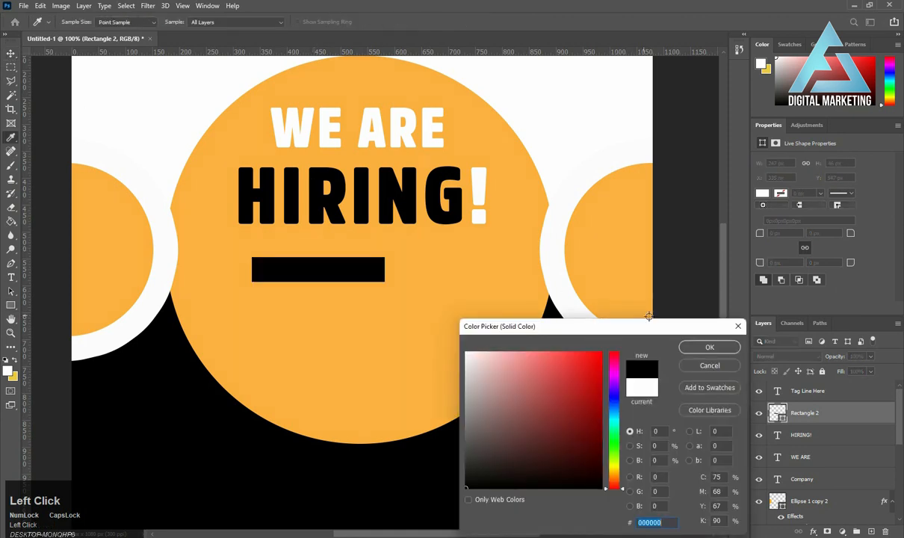
{"action": "key", "text": "Return"}
{"action": "left_click_drag", "start_coordinate": [340, 270], "coordinate": [374, 263]}
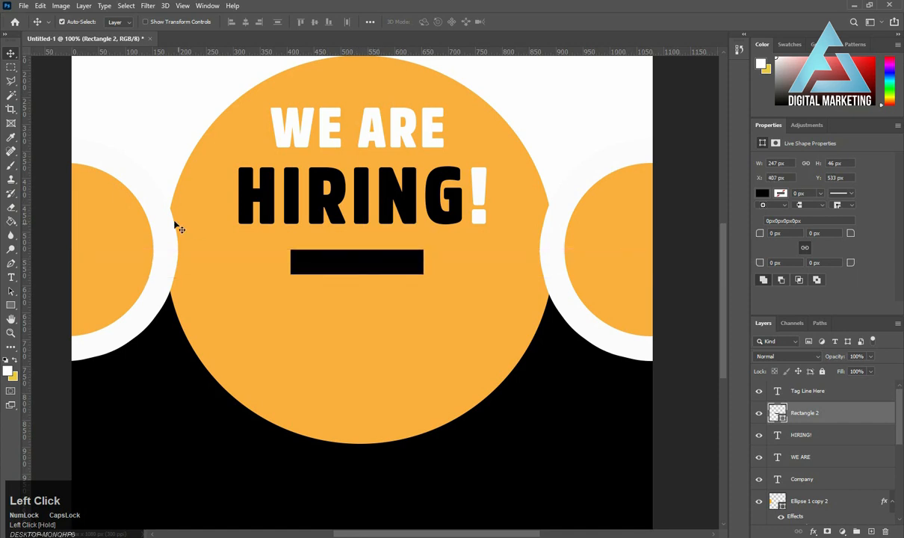
With the Polygon tool, draw a small pentagon below the black bar, set the sides to 3 and draw a triangle about 66 × 68 px.
{"action": "right_click", "coordinate": [10, 305]}
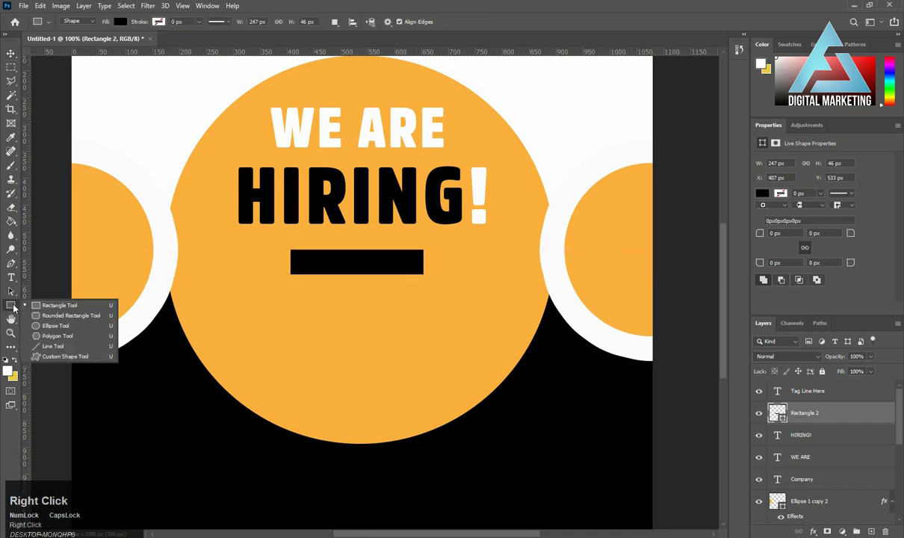
{"action": "left_click", "coordinate": [54, 338]}
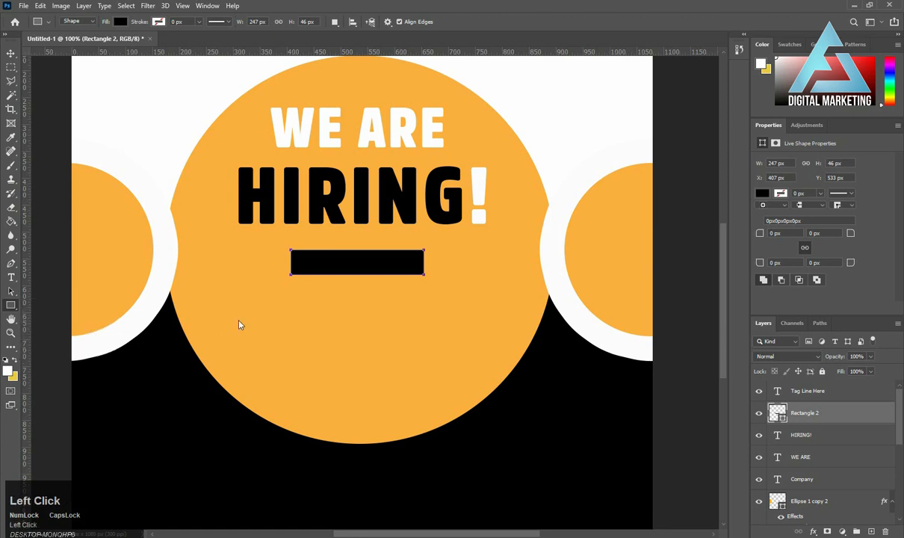
{"action": "left_click", "coordinate": [800, 397]}
{"action": "left_click_drag", "start_coordinate": [281, 277], "coordinate": [320, 317]}
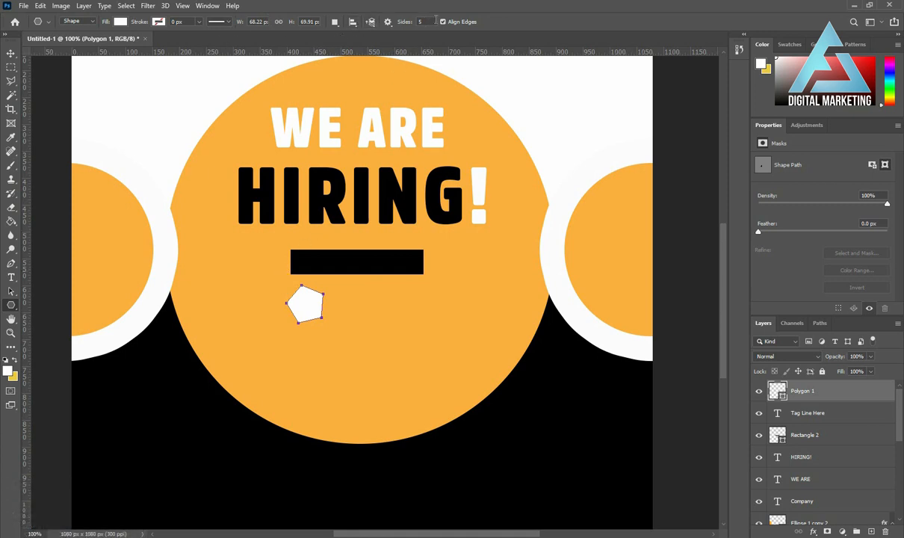
{"action": "left_click", "coordinate": [408, 22]}
{"action": "type", "text": "3"}
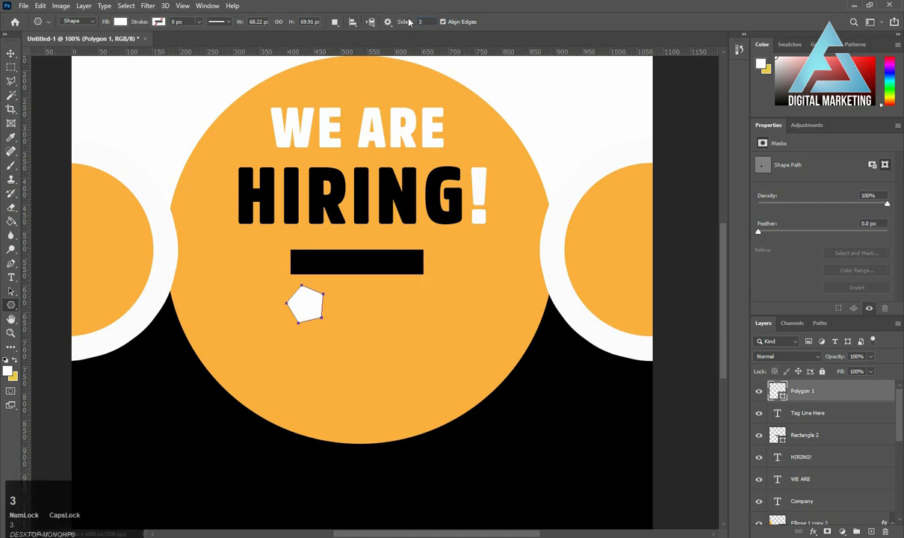
{"action": "left_click_drag", "start_coordinate": [396, 336], "coordinate": [412, 350]}
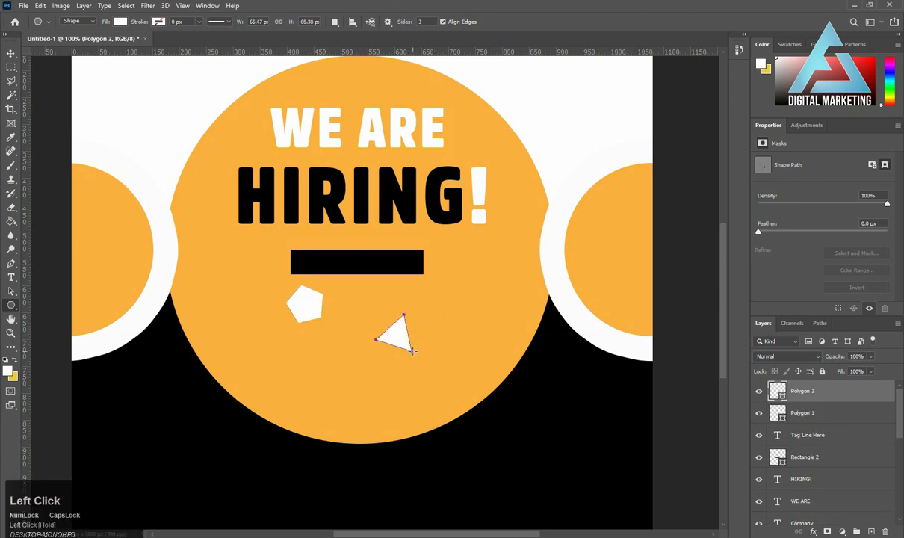
Delete the pentagon and move the white triangle onto the lower edge of the black bar.
{"action": "left_click", "coordinate": [11, 53]}
{"action": "left_click", "coordinate": [295, 303]}
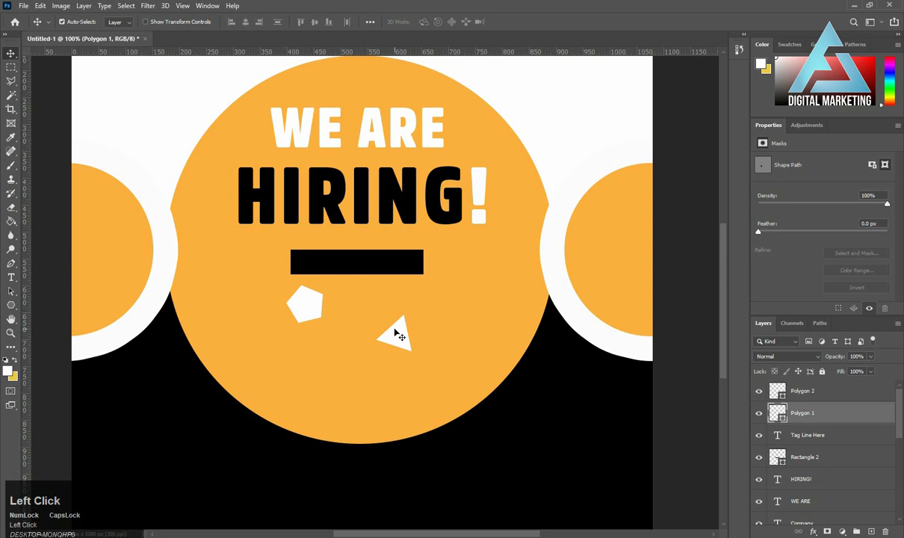
{"action": "key", "text": "Delete"}
{"action": "left_click_drag", "start_coordinate": [398, 336], "coordinate": [346, 277]}
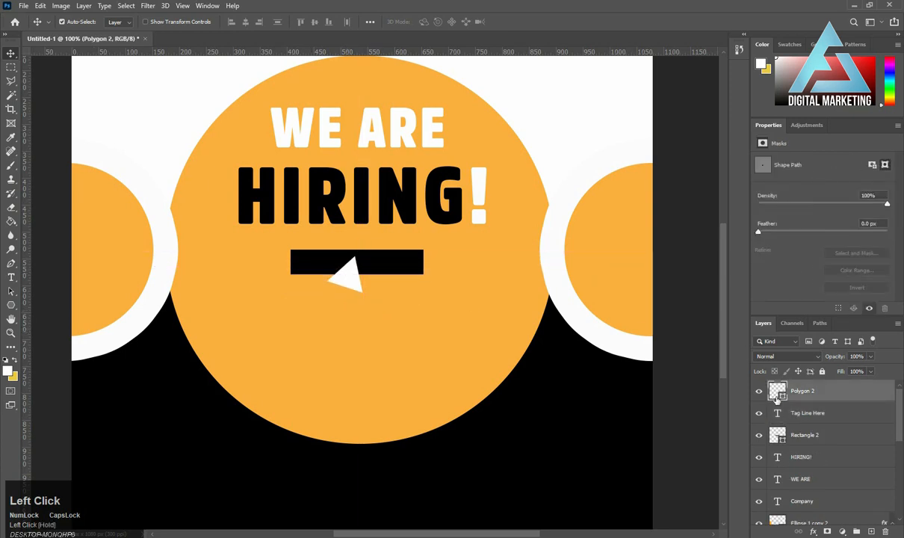
Recolor the triangle with the bar's black and move its layer directly below the bar's layer.
{"action": "double_click", "coordinate": [784, 400]}
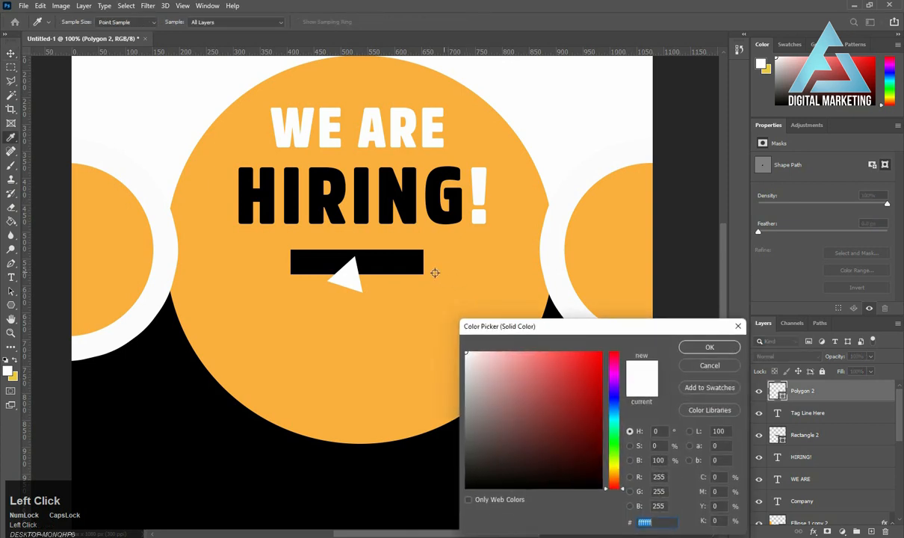
{"action": "left_click", "coordinate": [412, 264]}
{"action": "left_click", "coordinate": [710, 347]}
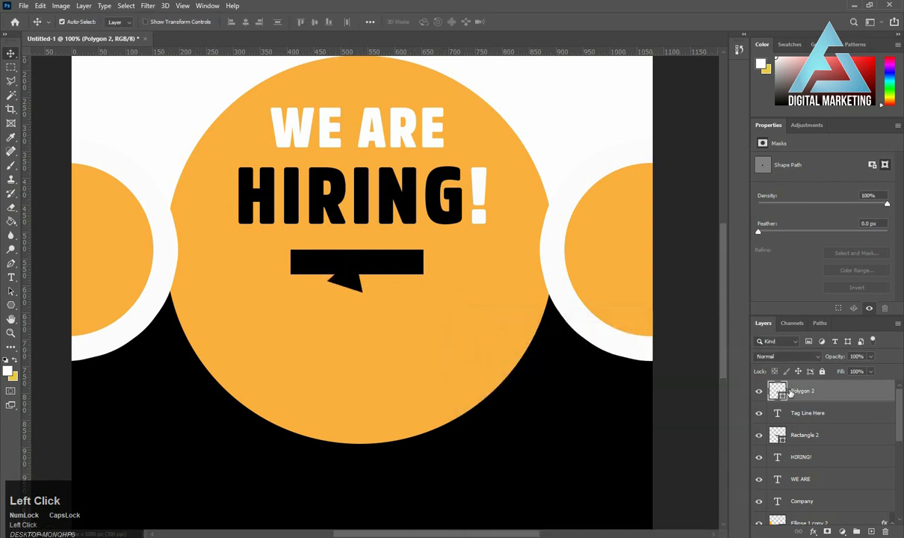
{"action": "left_click_drag", "start_coordinate": [794, 390], "coordinate": [804, 447]}
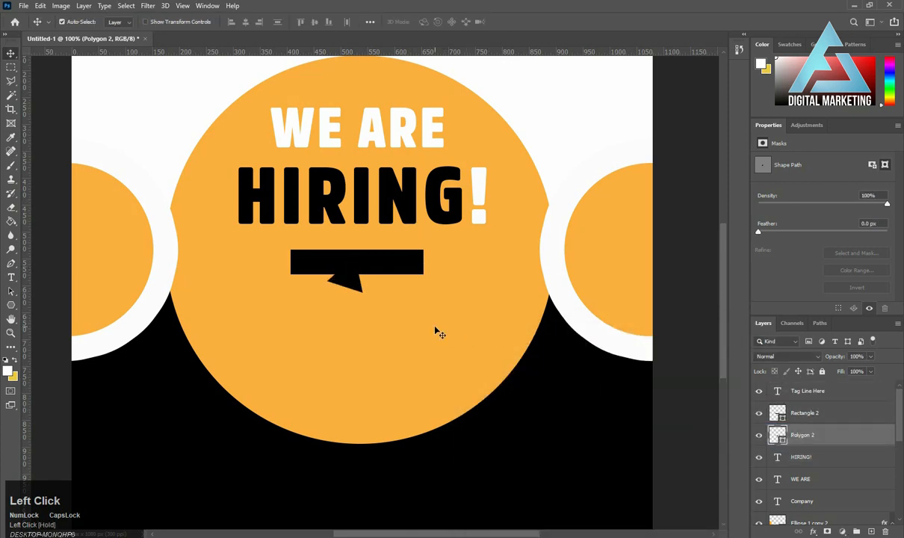
Transform the triangle so only a small pointed tail sticks out below the black bar, like a speech bubble.
{"action": "key", "text": "ctrl+t"}
{"action": "left_click_drag", "start_coordinate": [319, 287], "coordinate": [355, 298]}
{"action": "key", "text": "Return"}
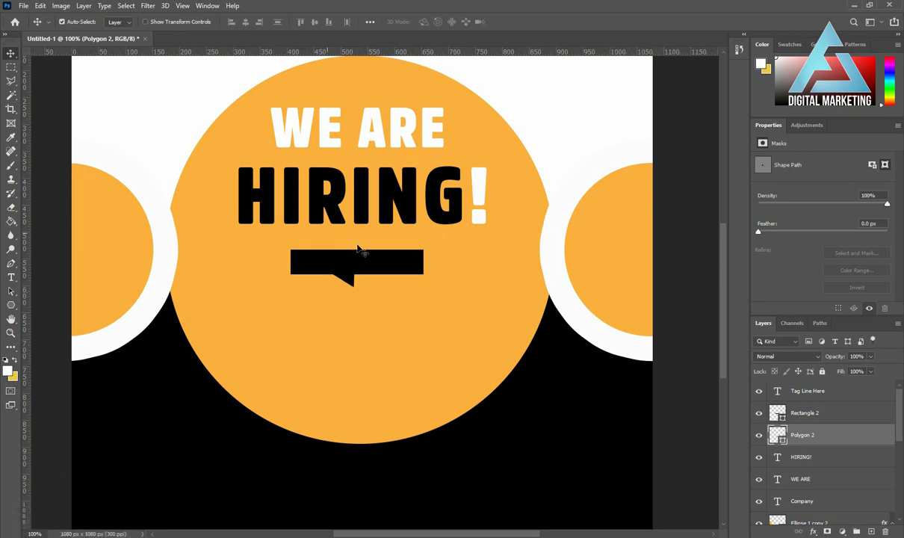
Duplicate the black bar without its tail to the lower left and fill the copy with the circle's orange, faaf3f.
{"action": "left_click_drag", "start_coordinate": [322, 263], "coordinate": [235, 312]}
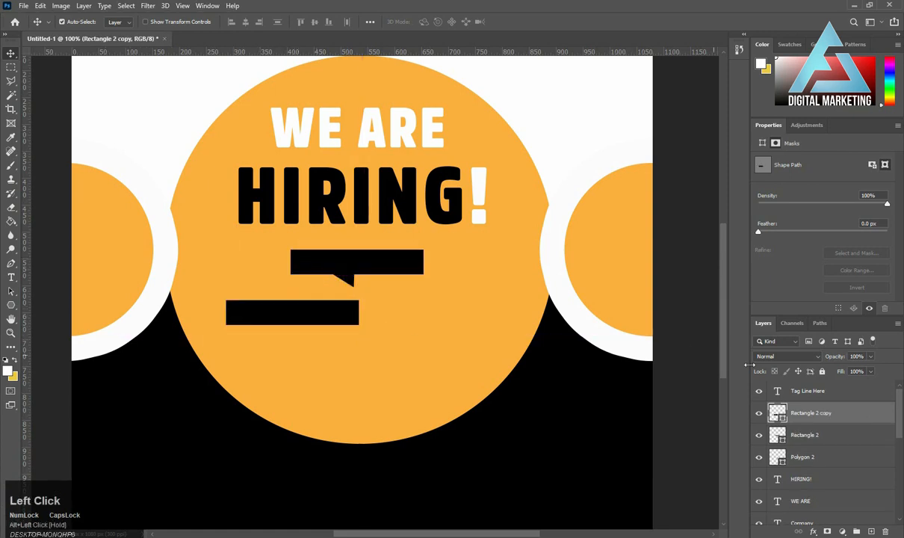
{"action": "double_click", "coordinate": [783, 418]}
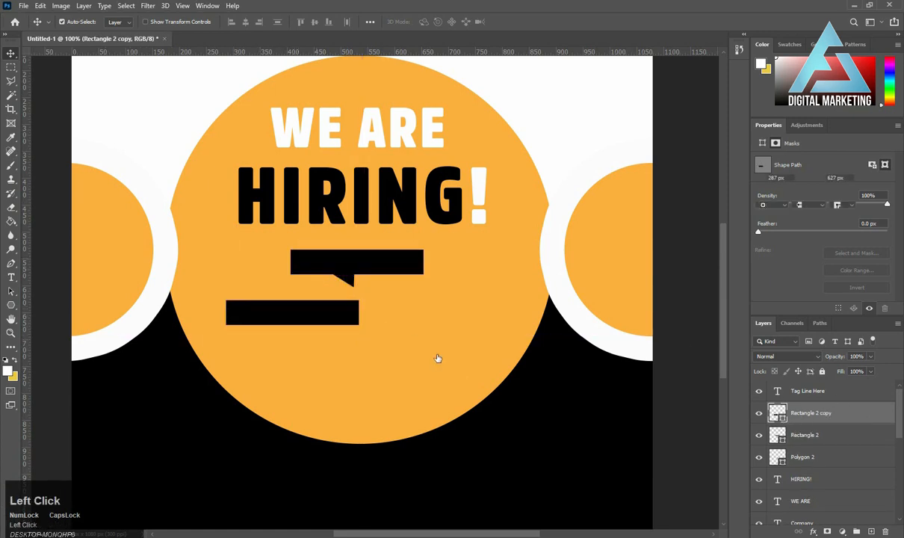
{"action": "left_click", "coordinate": [415, 343]}
{"action": "left_click", "coordinate": [732, 349]}
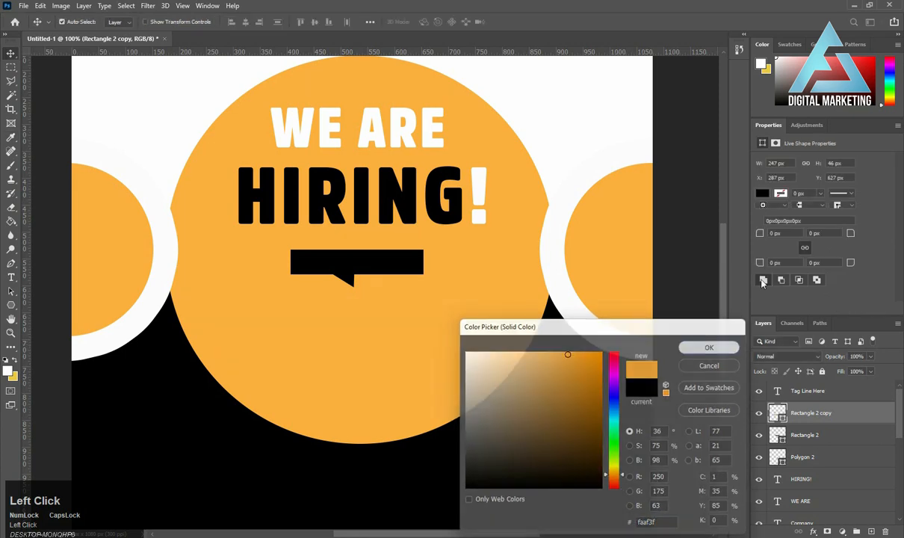
Give the orange bar copy a black 2 px stroke.
{"action": "left_click", "coordinate": [763, 193]}
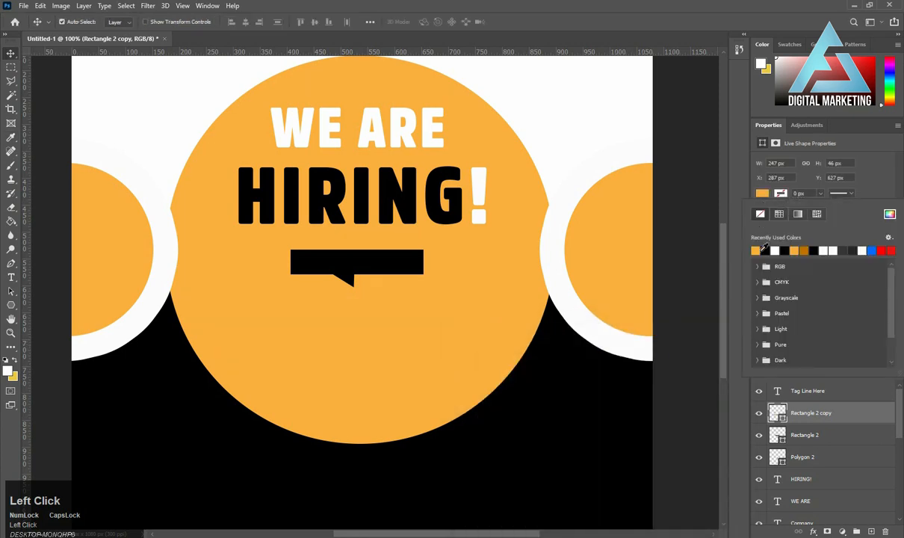
{"action": "left_click", "coordinate": [765, 251]}
{"action": "left_click", "coordinate": [808, 193]}
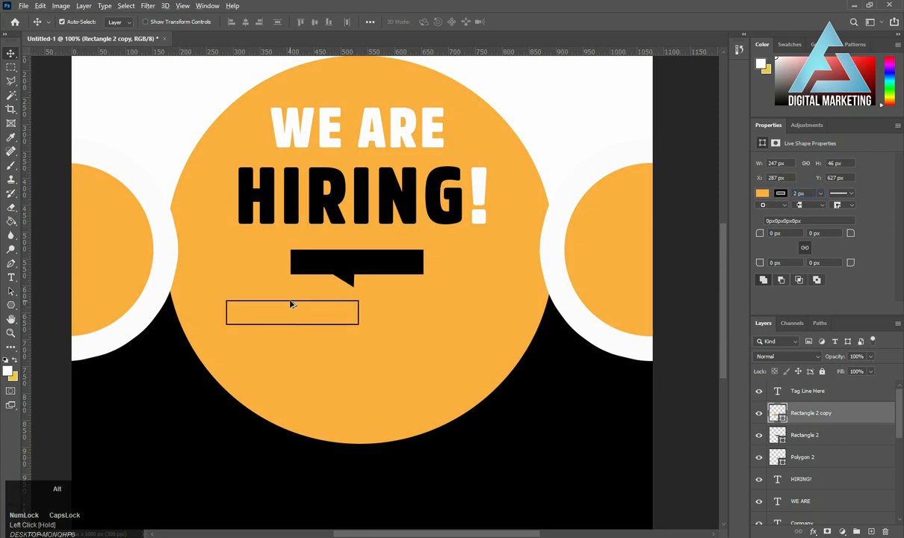
Duplicate the outlined box once beside it and once below between them, and nudge the upper pair slightly left.
{"action": "mouse_move", "coordinate": [295, 300]}
{"action": "left_mouse_down"}
{"action": "mouse_move", "coordinate": [426, 310]}
{"action": "mouse_move", "coordinate": [451, 296]}
{"action": "mouse_move", "coordinate": [369, 353]}
{"action": "mouse_move", "coordinate": [362, 345]}
{"action": "mouse_move", "coordinate": [373, 340]}
{"action": "left_mouse_up"}
{"action": "left_click", "coordinate": [359, 313]}
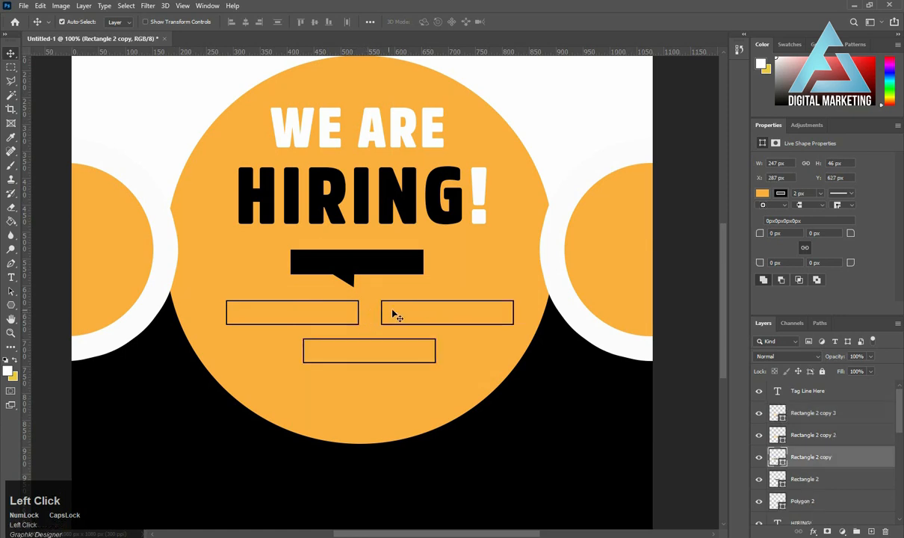
{"action": "left_click", "coordinate": [407, 313], "text": "shift"}
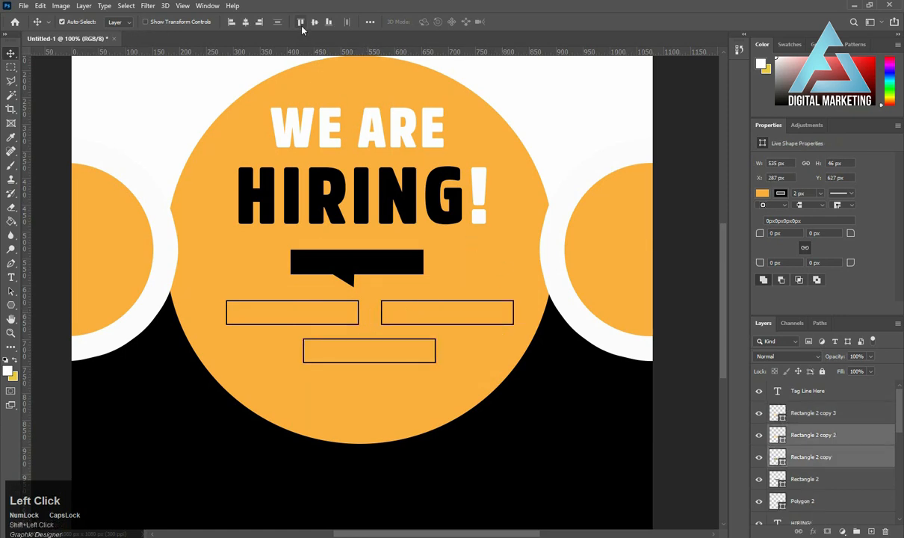
{"action": "key", "text": "Left"}
{"action": "key", "text": "Left"}
{"action": "key", "text": "Left"}
{"action": "key", "text": "Left"}
{"action": "key", "text": "Left"}
{"action": "key", "text": "Left"}
{"action": "key", "text": "Left"}
{"action": "key", "text": "Left"}
{"action": "key", "text": "Left"}
{"action": "key", "text": "Left"}
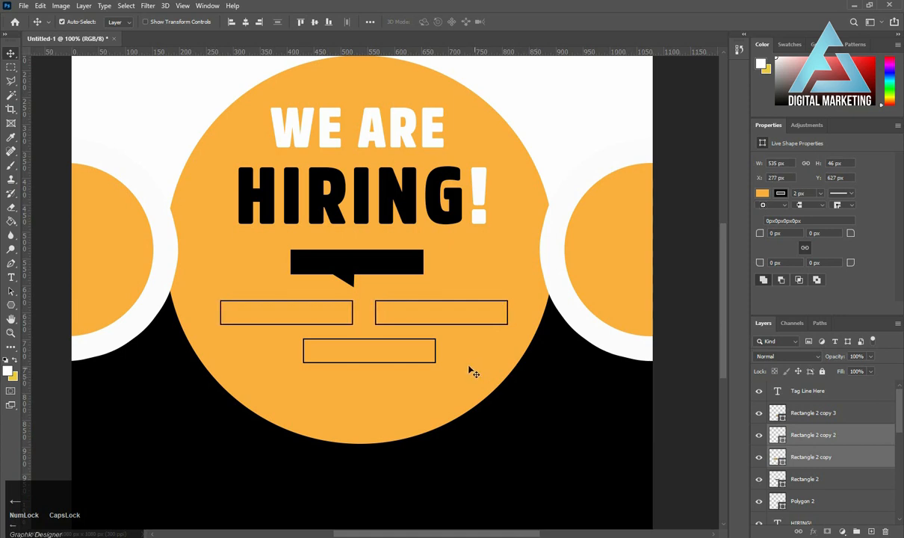
{"action": "key", "text": "Left"}
{"action": "key", "text": "Left"}
Center the lower box closer beneath the upper pair and duplicate it straight down as a fourth box at Y 765 px.
{"action": "left_click_drag", "start_coordinate": [365, 349], "coordinate": [378, 387]}
{"action": "key", "text": "Up"}
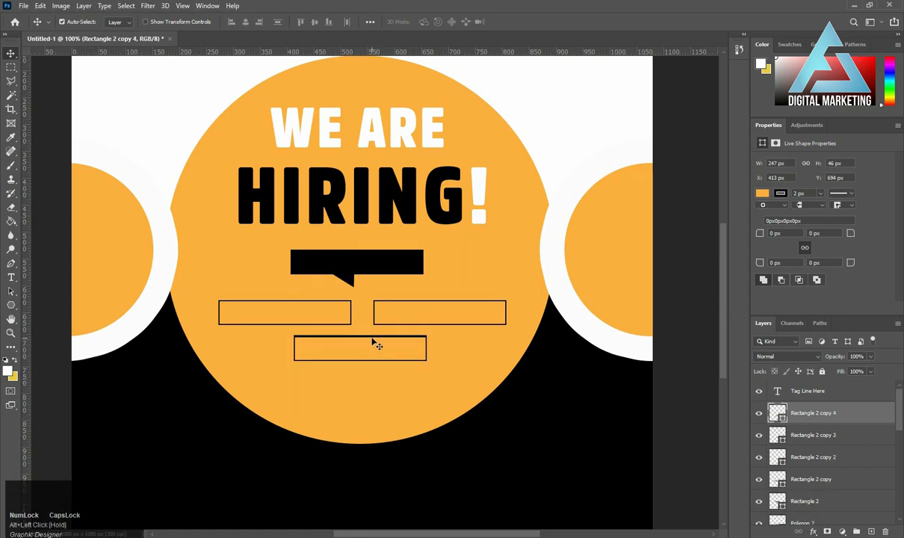
{"action": "left_click_drag", "start_coordinate": [373, 343], "coordinate": [375, 383]}
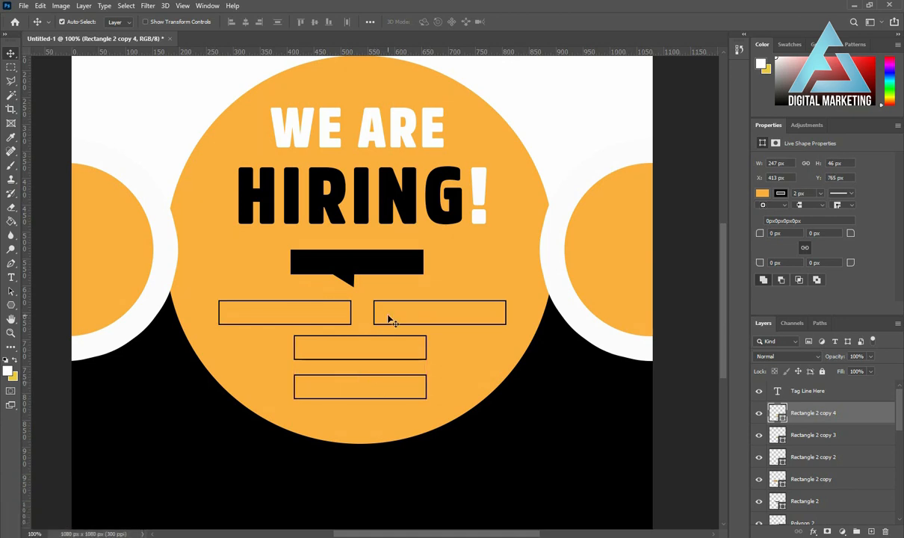
Duplicate the HIRING! text, scale the copy to about 166 × 59 px over the boxes and move its layer above the box layers.
{"action": "left_click_drag", "start_coordinate": [243, 206], "coordinate": [230, 289]}
{"action": "key", "text": "ctrl+t"}
{"action": "left_click_drag", "start_coordinate": [471, 342], "coordinate": [400, 325]}
{"action": "key", "text": "Return"}
{"action": "left_click_drag", "start_coordinate": [798, 527], "coordinate": [804, 404]}
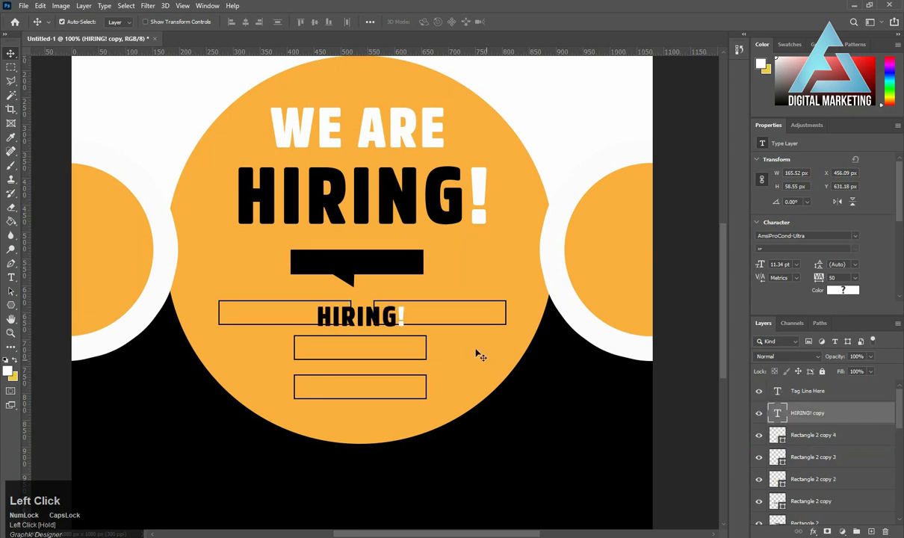
Replace the small HIRING! copy's text with "DESIGNER".
{"action": "double_click", "coordinate": [364, 323]}
{"action": "key", "text": "ctrl+a"}
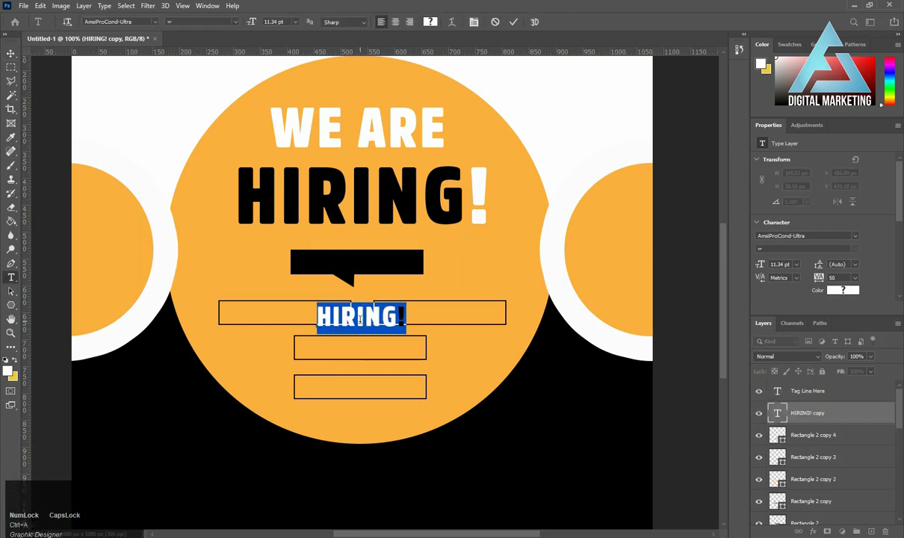
{"action": "type", "text": "d"}
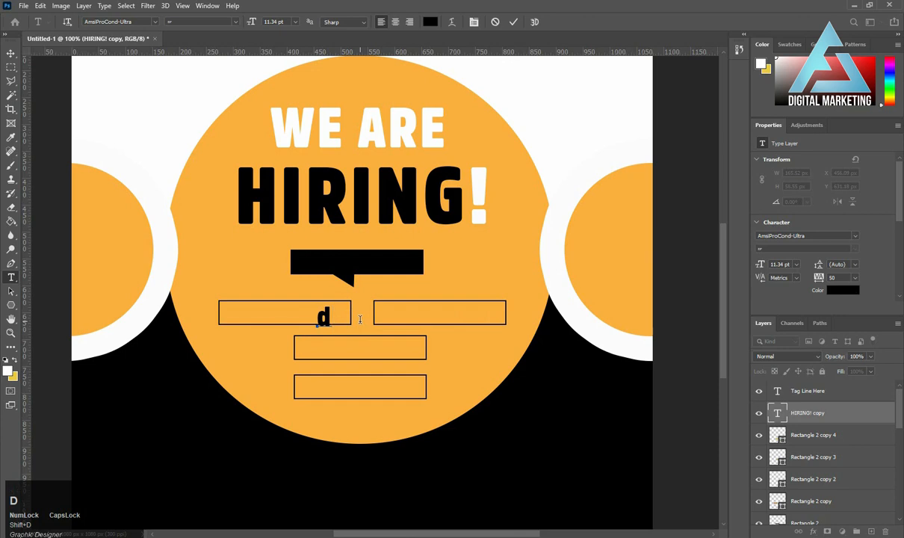
{"action": "key", "text": "BackSpace"}
{"action": "type", "text": "DE"}
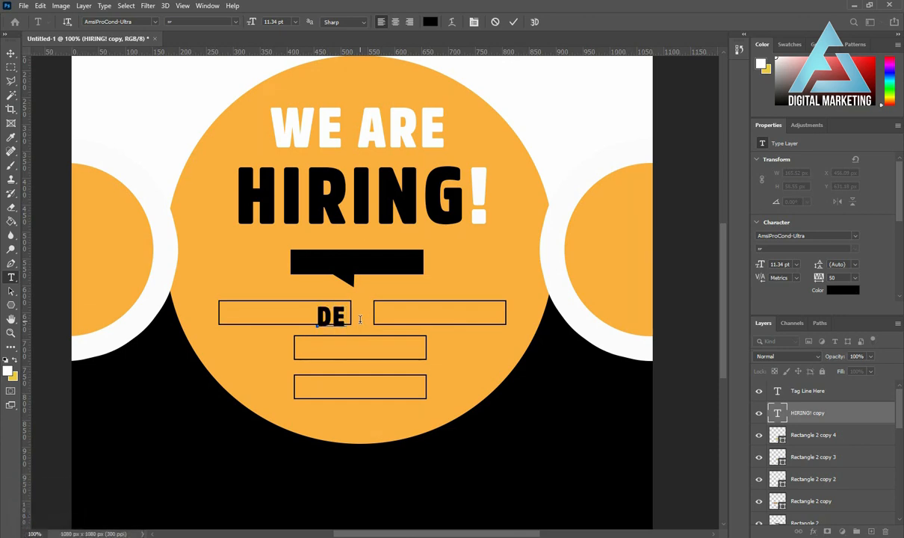
{"action": "type", "text": "SIGNER"}
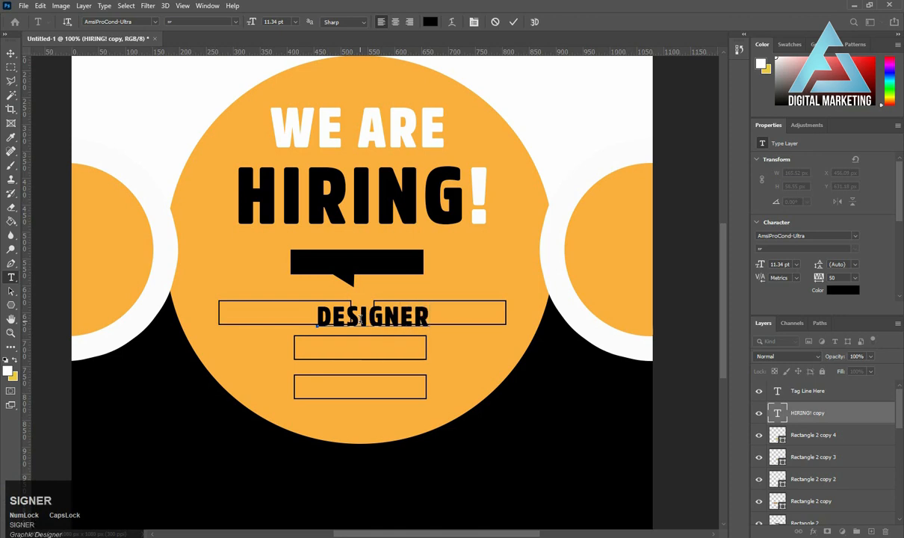
{"action": "left_click", "coordinate": [366, 291]}
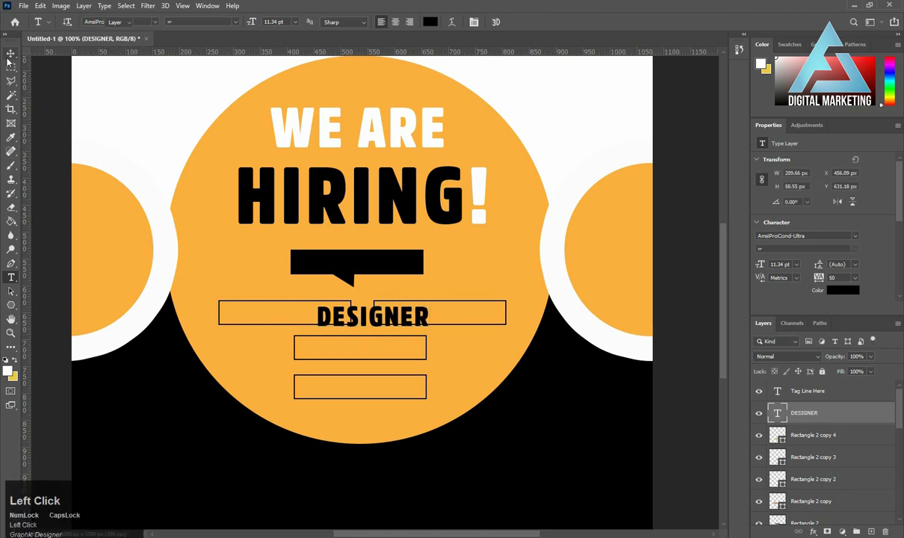
Scale the DESIGNER text down to 8.85 pt and center it inside the upper-left outlined box.
{"action": "key", "text": "ctrl"}
{"action": "key", "text": "ctrl+t"}
{"action": "left_click_drag", "start_coordinate": [428, 331], "coordinate": [313, 320]}
{"action": "double_click", "coordinate": [313, 320]}
{"action": "key", "text": "Down"}
{"action": "key", "text": "Down"}
{"action": "key", "text": "Down"}
{"action": "key", "text": "Right"}
{"action": "key", "text": "Right"}
{"action": "key", "text": "Right"}
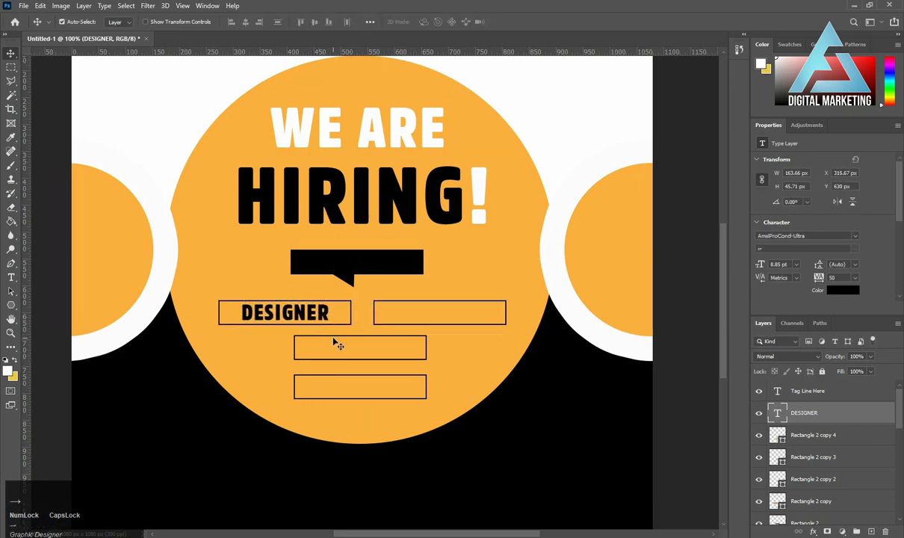
{"action": "key", "text": "Right"}
{"action": "key", "text": "Right"}
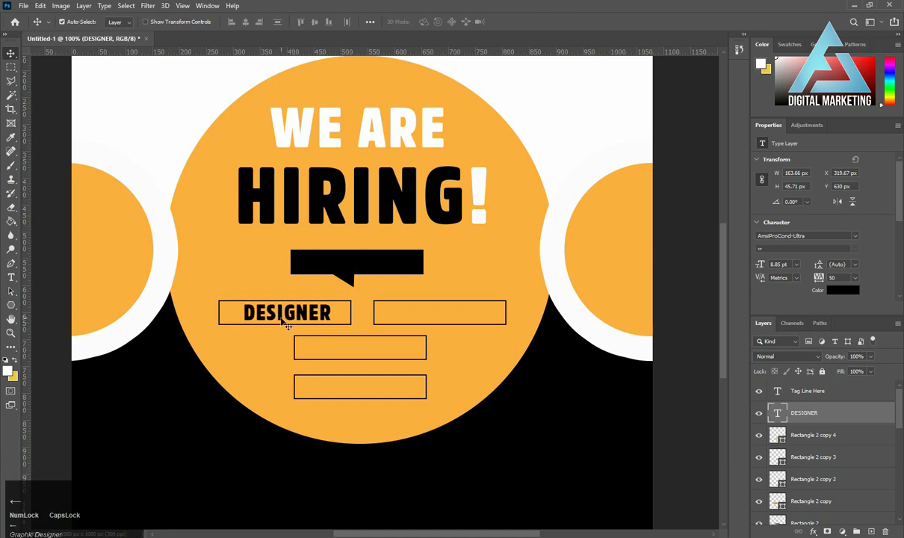
Duplicate the DESIGNER text into the upper-right box and change the copy to "MARKETING".
{"action": "left_click_drag", "start_coordinate": [285, 321], "coordinate": [440, 315]}
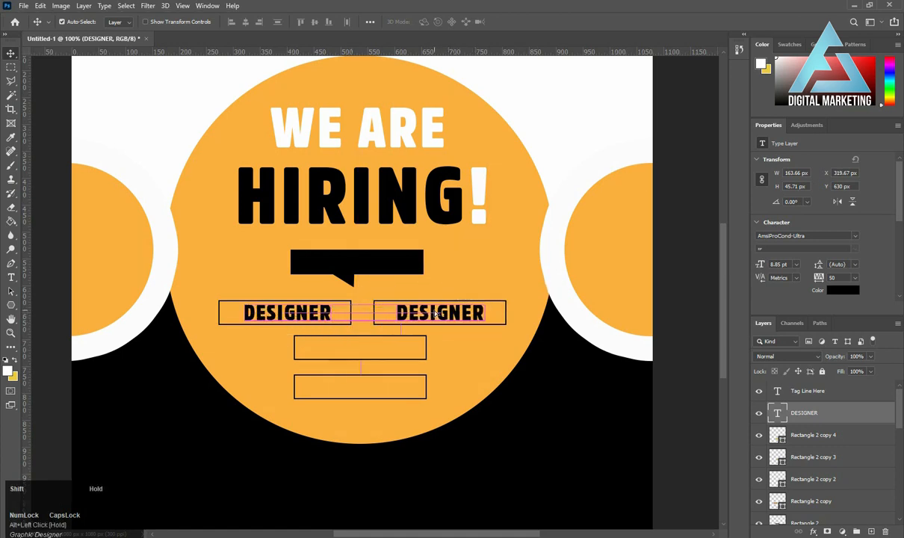
{"action": "key", "text": "t"}
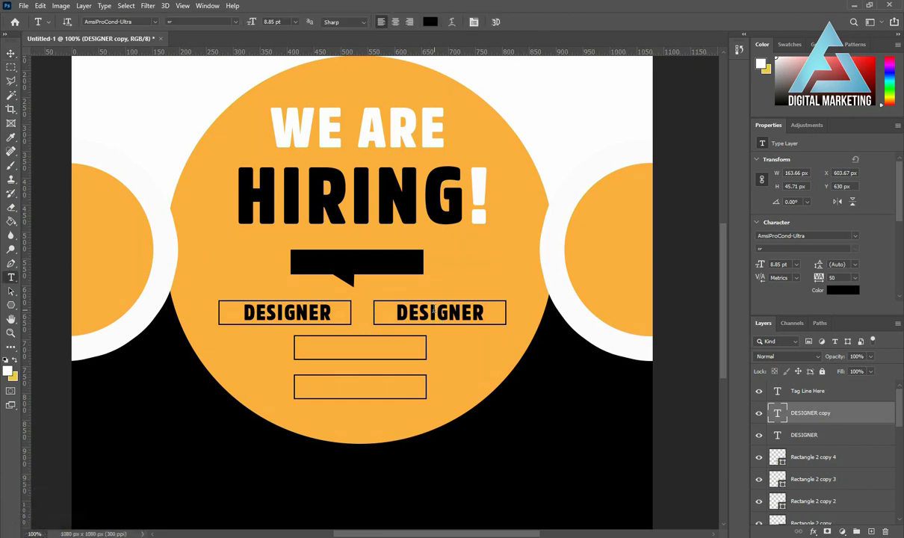
{"action": "left_click", "coordinate": [441, 315]}
{"action": "key", "text": "ctrl+a"}
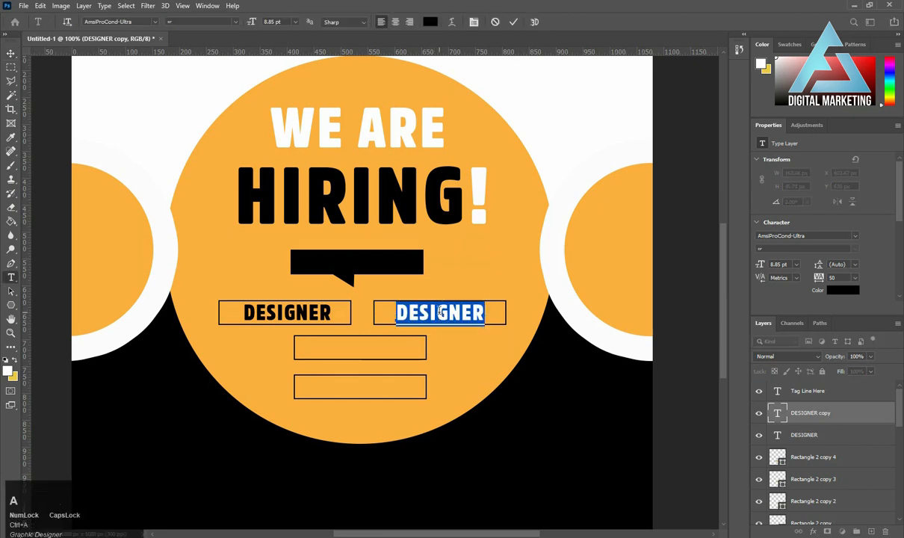
{"action": "type", "text": "MARKE"}
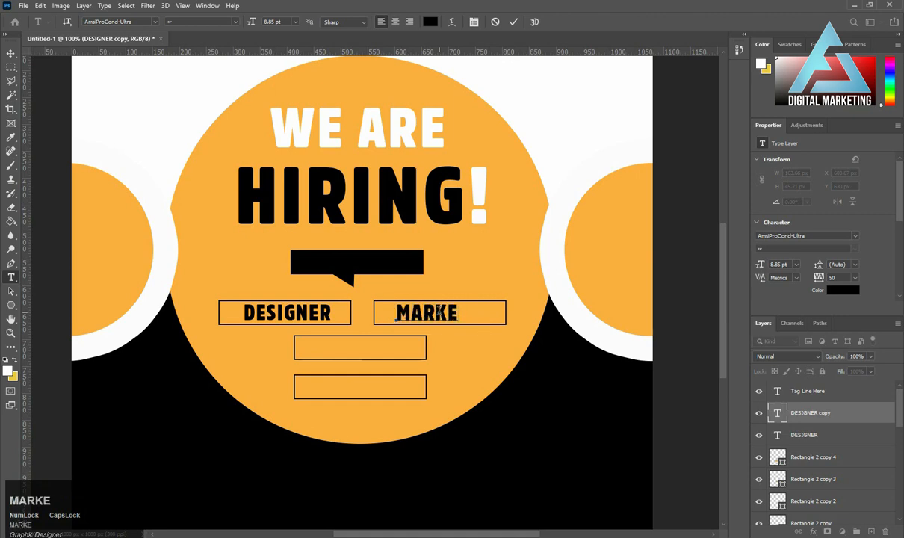
{"action": "type", "text": "TING"}
{"action": "left_click", "coordinate": [362, 274]}
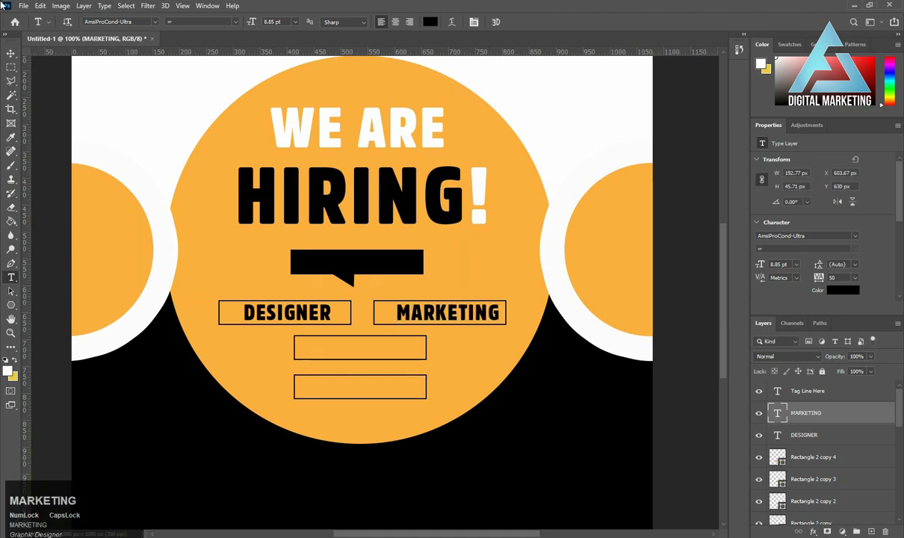
Nudge the MARKETING text left so it sits centered in its box.
{"action": "left_click", "coordinate": [11, 54]}
{"action": "key", "text": "Left"}
{"action": "key", "text": "Left"}
{"action": "key", "text": "Left"}
{"action": "key", "text": "Left"}
{"action": "key", "text": "Left"}
{"action": "key", "text": "Left"}
{"action": "key", "text": "Left"}
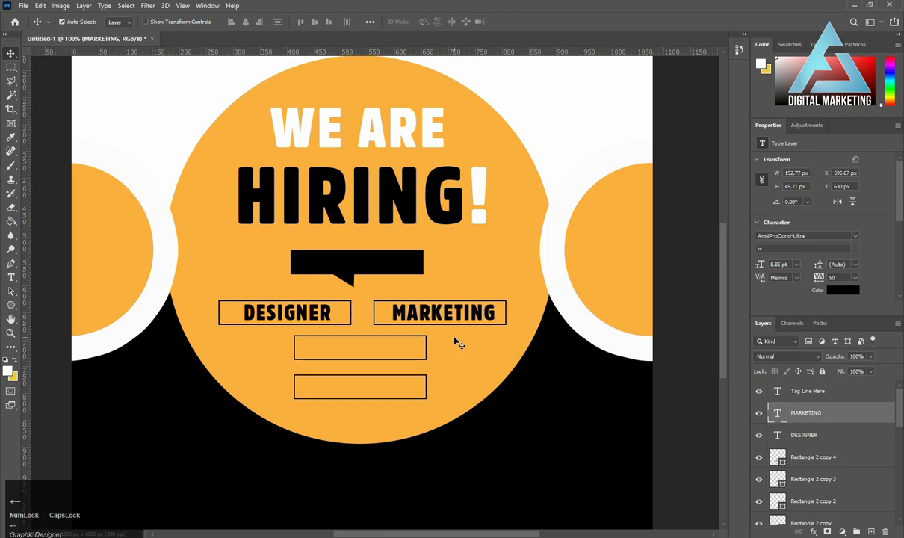
Duplicate the MARKETING text into the box below the upper pair and change the copy to "WEB DEVELOPER".
{"action": "left_click_drag", "start_coordinate": [417, 318], "coordinate": [333, 356]}
{"action": "key", "text": "t"}
{"action": "left_click", "coordinate": [331, 353]}
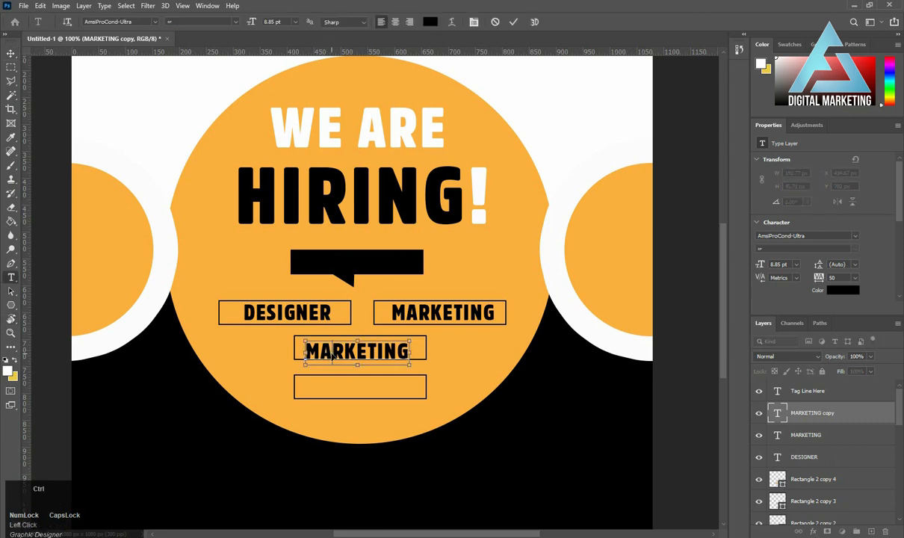
{"action": "key", "text": "ctrl+a"}
{"action": "type", "text": "WEB "}
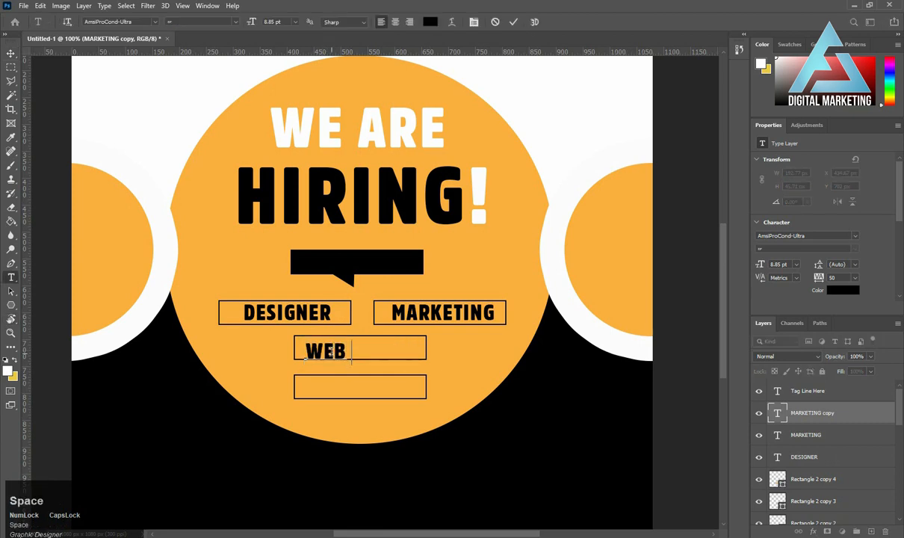
{"action": "type", "text": "DEVEL"}
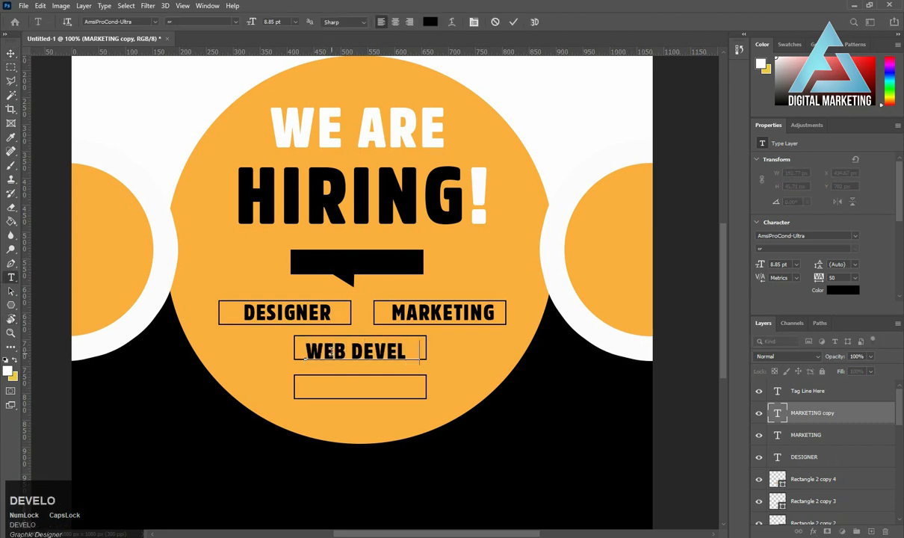
{"action": "type", "text": "OPER"}
{"action": "key", "text": "ctrl+Return"}
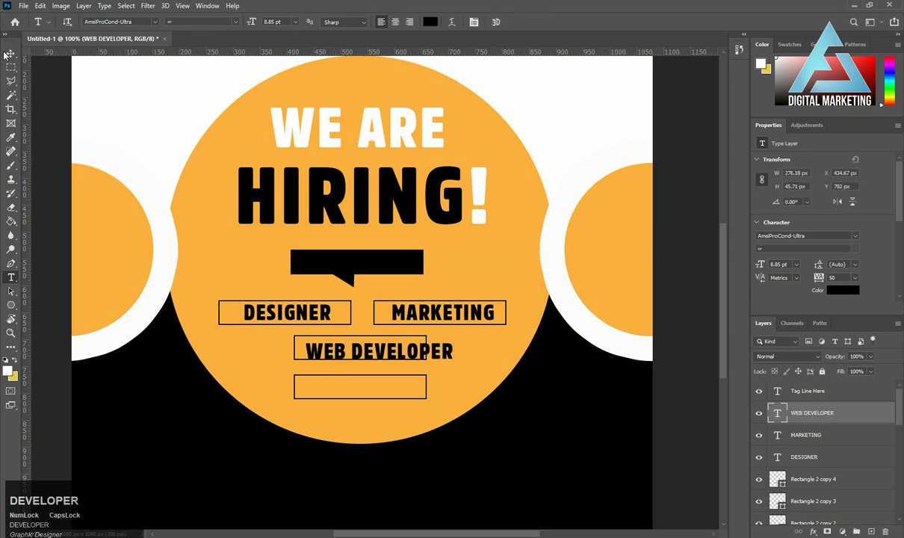
Nudge the WEB DEVELOPER text up and left until it is centered over the third box.
{"action": "left_click", "coordinate": [11, 55]}
{"action": "key", "text": "Up"}
{"action": "key", "text": "Up"}
{"action": "key", "text": "Up"}
{"action": "key", "text": "Up"}
{"action": "key", "text": "Up"}
{"action": "key", "text": "Up"}
{"action": "key", "text": "Up"}
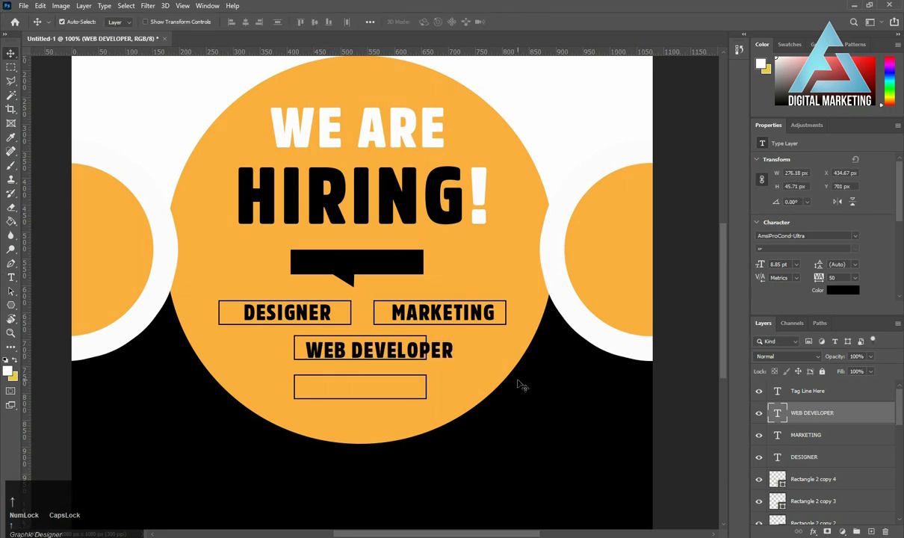
{"action": "key", "text": "Left"}
{"action": "key", "text": "Left"}
{"action": "key", "text": "Left"}
{"action": "key", "text": "Left"}
{"action": "key", "text": "Left"}
{"action": "key", "text": "Left"}
{"action": "key", "text": "Left"}
{"action": "key", "text": "Left"}
{"action": "key", "text": "Left"}
{"action": "key", "text": "Left"}
{"action": "key", "text": "Left"}
{"action": "key", "text": "Left"}
{"action": "key", "text": "Left"}
{"action": "key", "text": "Left"}
{"action": "key", "text": "Left"}
{"action": "key", "text": "Left"}
{"action": "key", "text": "Left"}
{"action": "key", "text": "Left"}
{"action": "key", "text": "Left"}
{"action": "key", "text": "Left"}
{"action": "key", "text": "Left"}
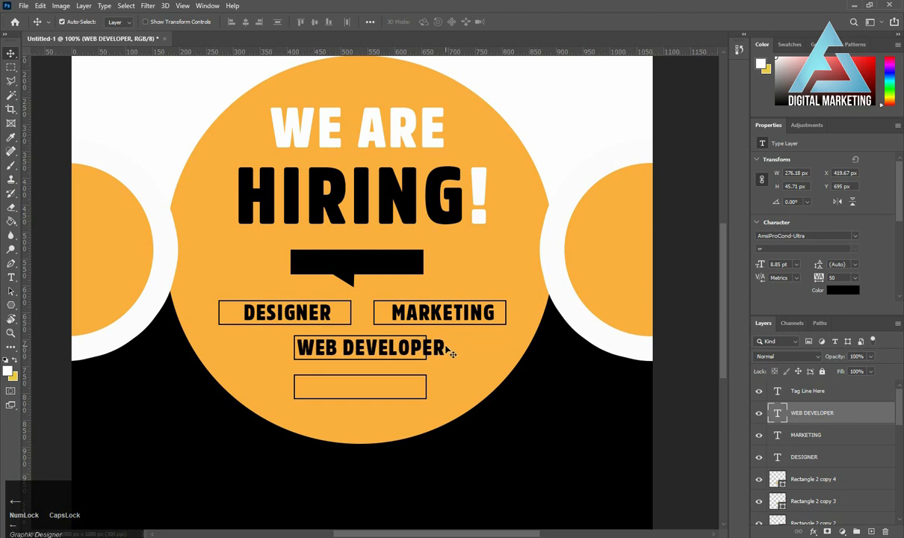
{"action": "key", "text": "Left"}
{"action": "key", "text": "Left"}
{"action": "key", "text": "Left"}
{"action": "key", "text": "Left"}
{"action": "key", "text": "Left"}
{"action": "key", "text": "Left"}
{"action": "key", "text": "Left"}
{"action": "key", "text": "Left"}
{"action": "key", "text": "Left"}
{"action": "key", "text": "Left"}
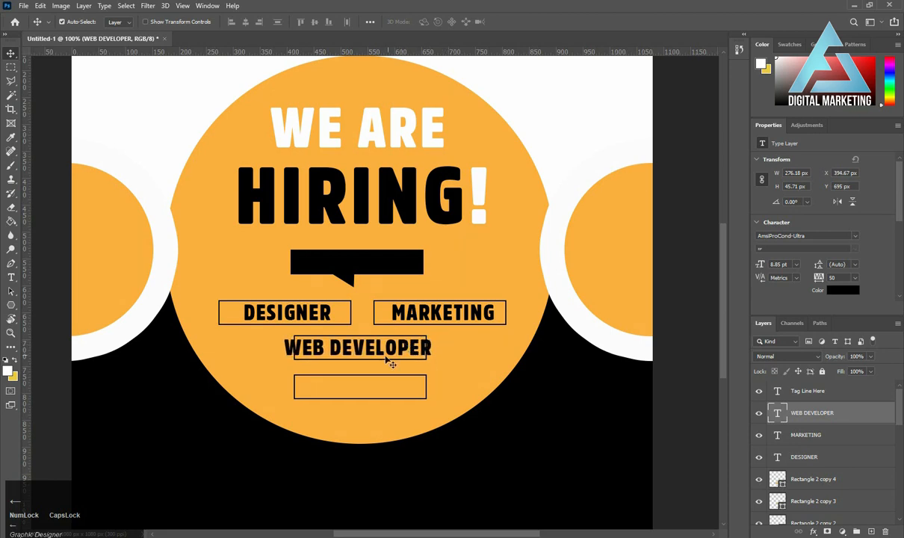
{"action": "key", "text": "Right"}
{"action": "key", "text": "Right"}
{"action": "key", "text": "Right"}
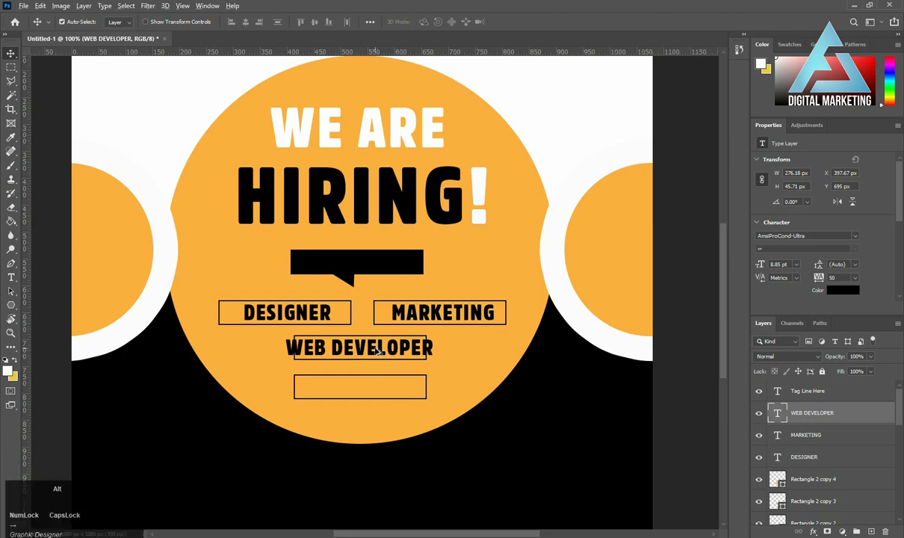
Duplicate the WEB DEVELOPER text down into the lowest box and change the copy to "ACCOUNTANT".
{"action": "left_click_drag", "start_coordinate": [378, 352], "coordinate": [377, 389]}
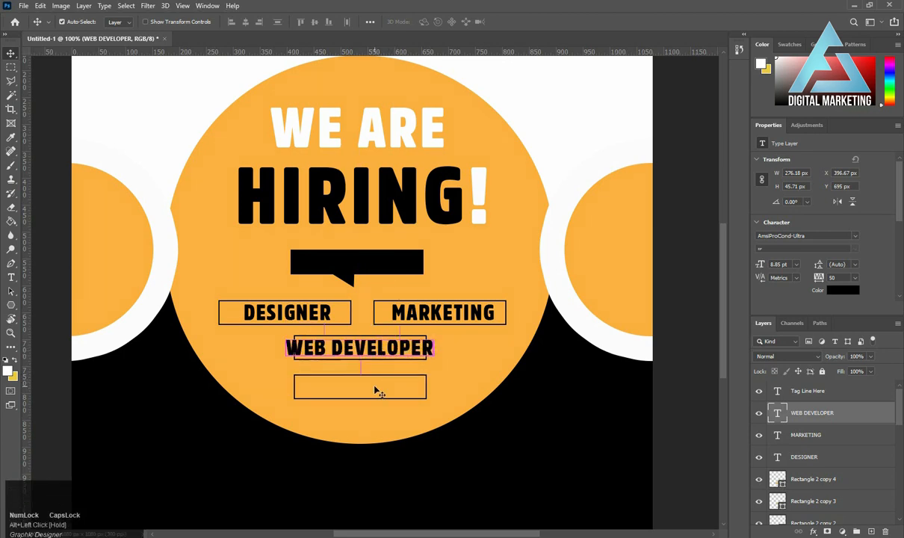
{"action": "left_click_drag", "start_coordinate": [373, 345], "coordinate": [372, 388]}
{"action": "double_click", "coordinate": [370, 385]}
{"action": "key", "text": "ctrl+a"}
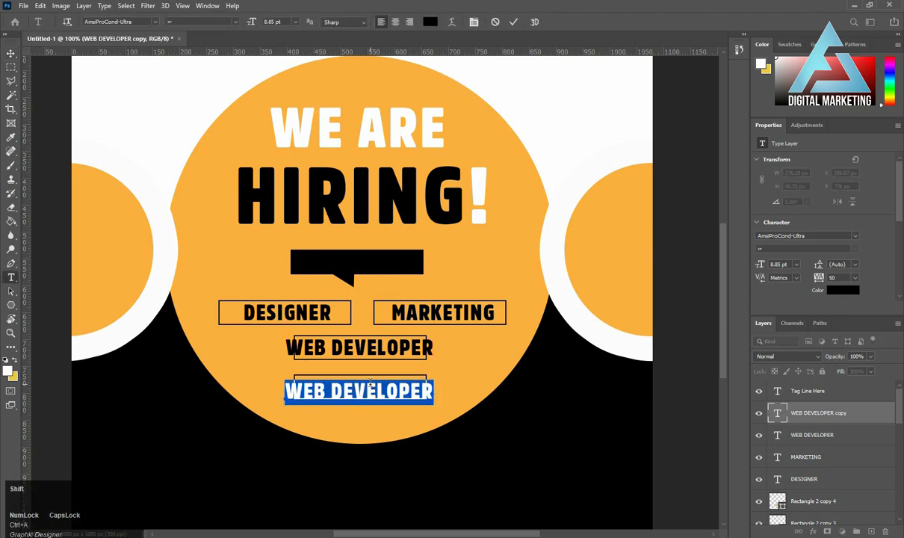
{"action": "type", "text": "AC"}
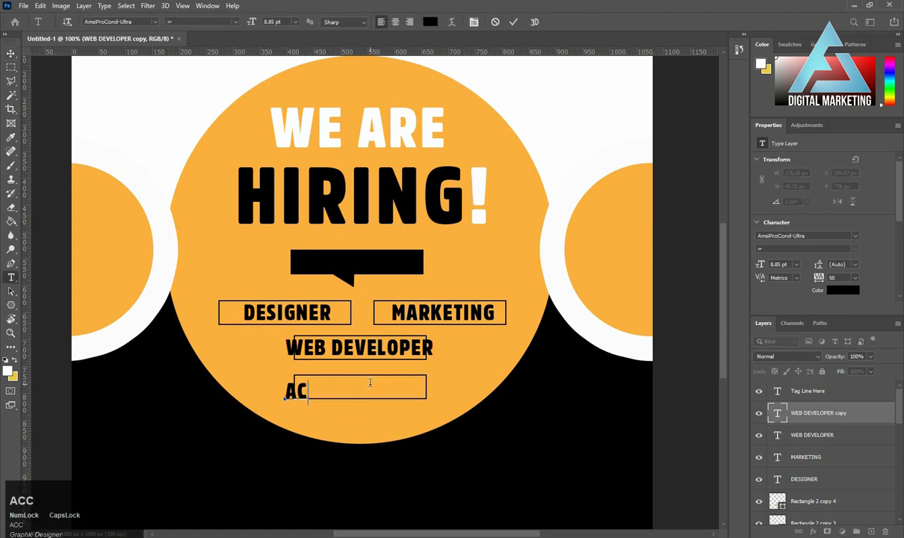
{"action": "type", "text": "COUN"}
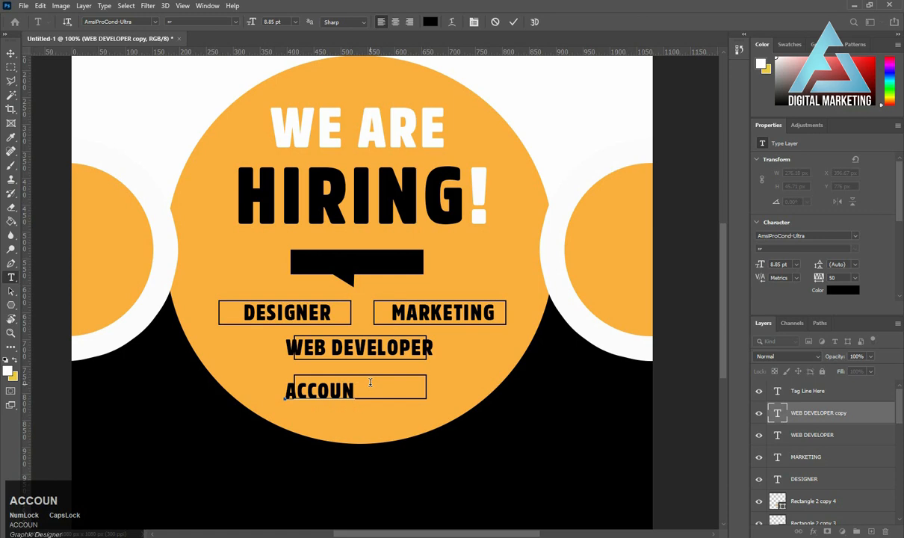
{"action": "type", "text": "TAN"}
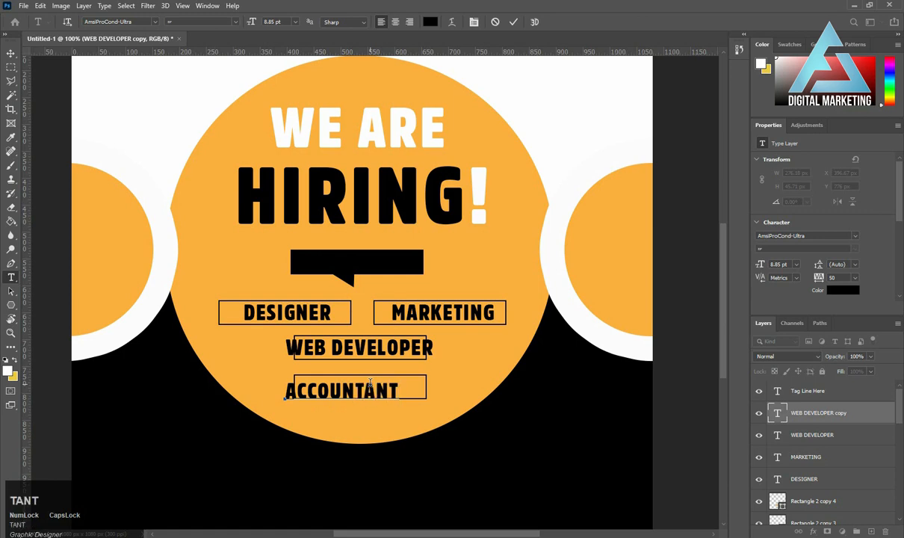
{"action": "type", "text": "T"}
{"action": "key", "text": "ctrl+Return"}
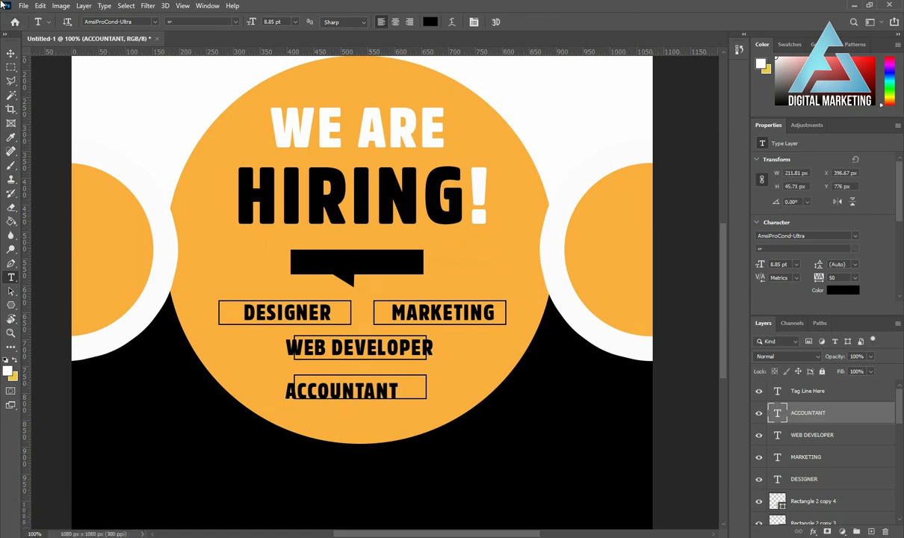
Nudge the ACCOUNTANT text up until it is vertically centered in the lowest box.
{"action": "left_click", "coordinate": [11, 53]}
{"action": "key", "text": "Up"}
{"action": "key", "text": "Up"}
{"action": "key", "text": "Up"}
{"action": "key", "text": "Up"}
{"action": "key", "text": "Up"}
{"action": "key", "text": "Up"}
{"action": "key", "text": "Up"}
{"action": "key", "text": "Up"}
{"action": "key", "text": "Up"}
{"action": "key", "text": "Up"}
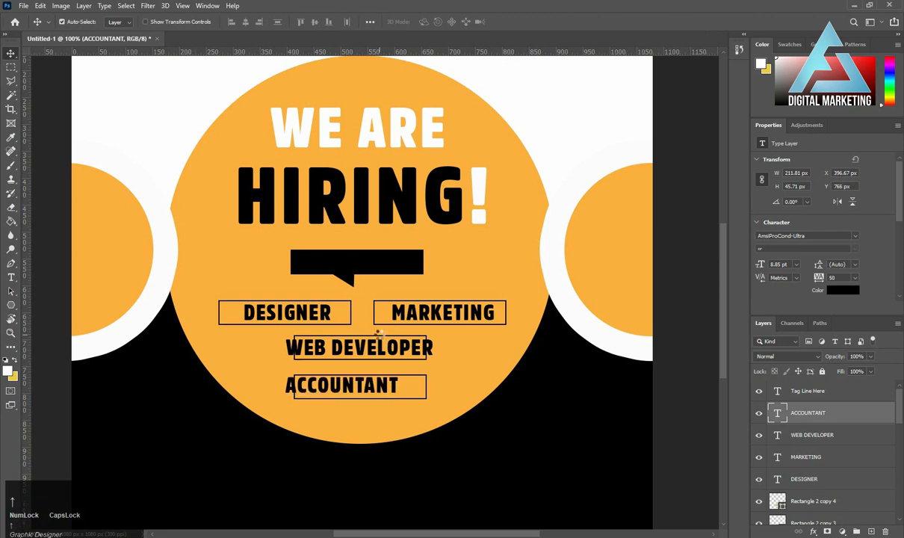
{"action": "key", "text": "Down"}
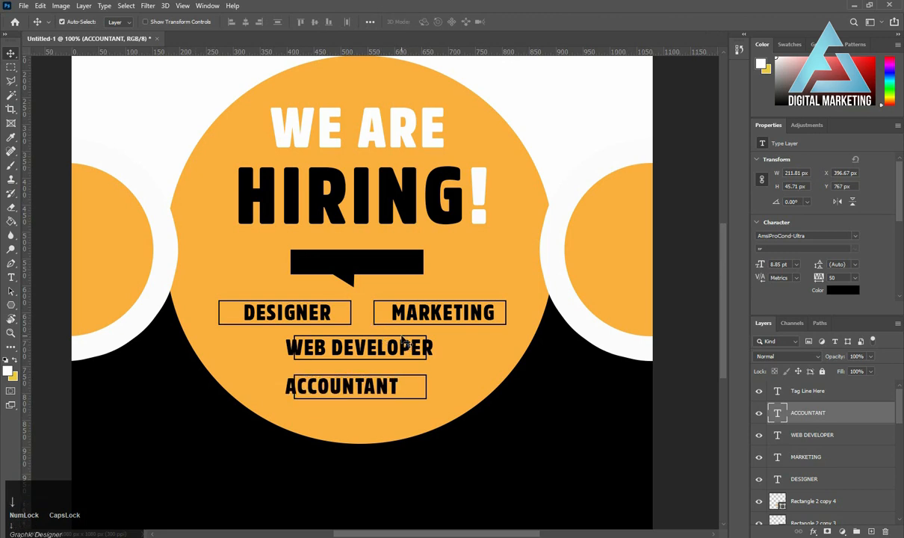
Widen the WEB DEVELOPER box on both sides to about 303 px so it encloses the text.
{"action": "left_click", "coordinate": [404, 340]}
{"action": "key", "text": "ctrl+t"}
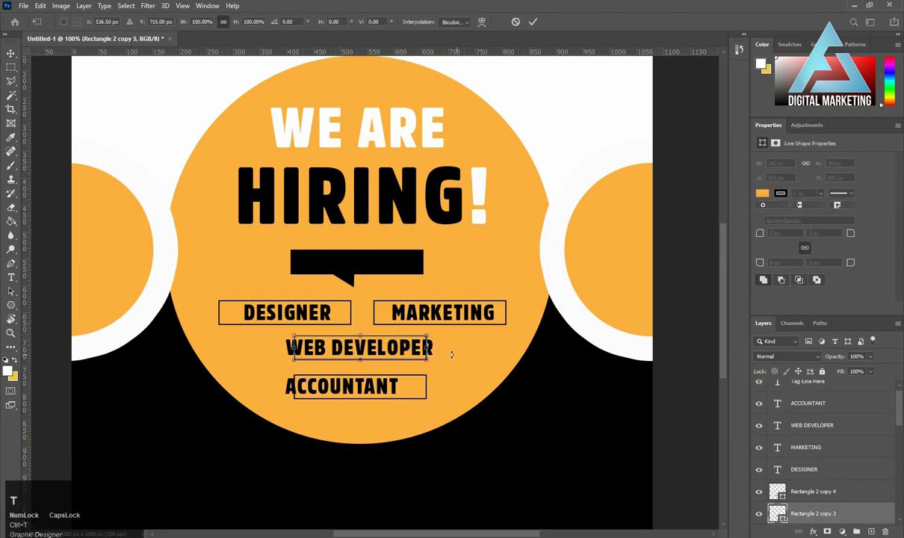
{"action": "left_click_drag", "start_coordinate": [428, 346], "coordinate": [441, 346]}
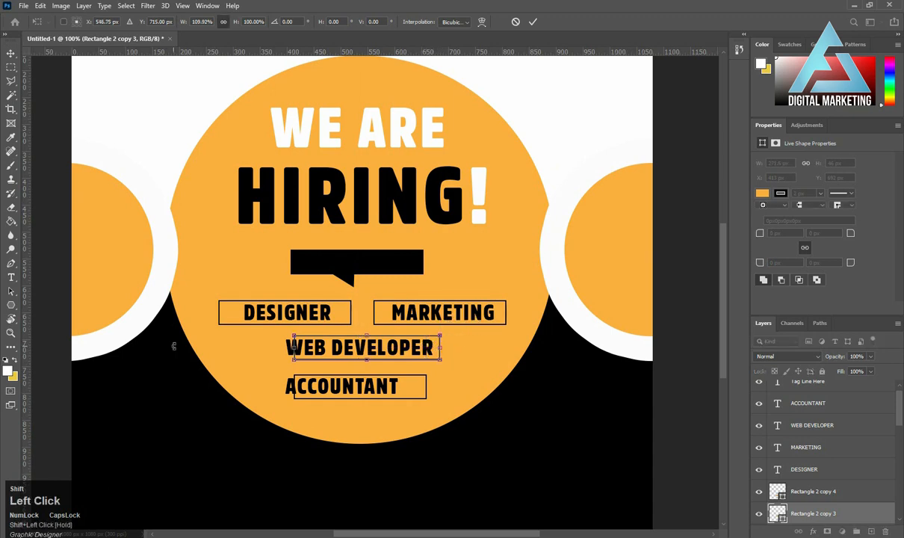
{"action": "left_click_drag", "start_coordinate": [294, 347], "coordinate": [278, 348]}
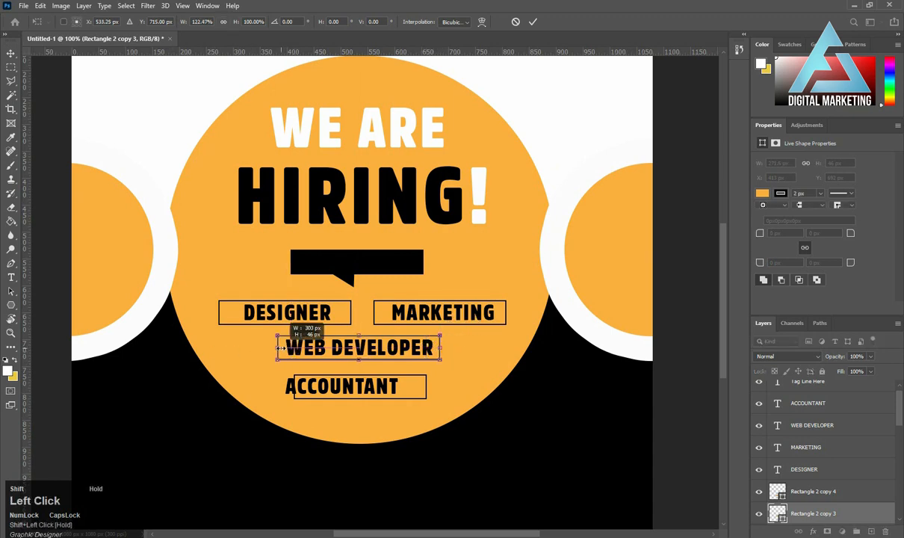
{"action": "key", "text": "Return"}
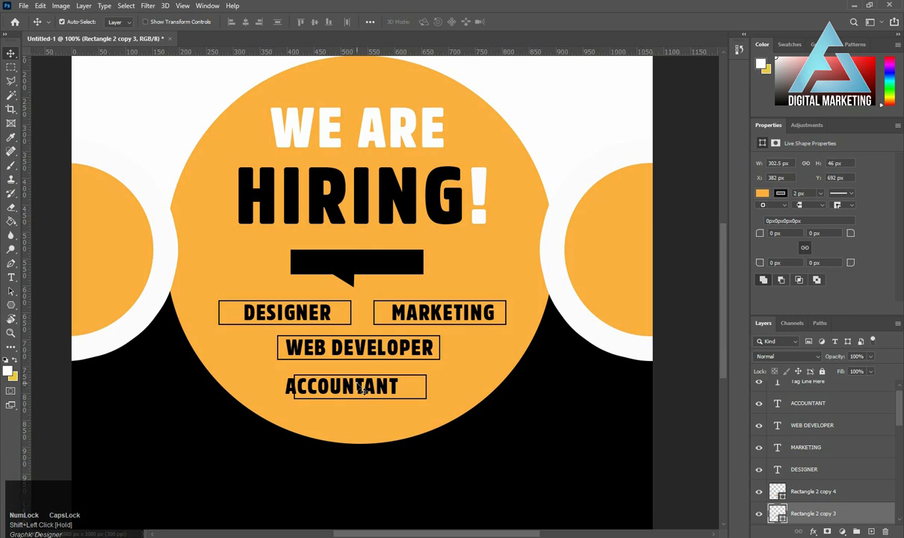
Align the ACCOUNTANT text and its box on a common horizontal center, and nudge both up to about Y 759 px.
{"action": "left_click", "coordinate": [337, 378]}
{"action": "key", "text": "shift"}
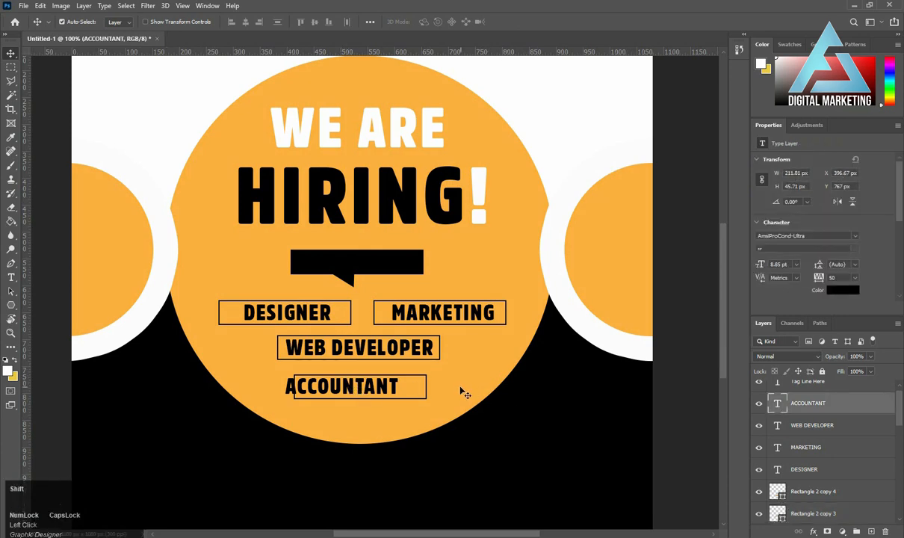
{"action": "left_click", "coordinate": [427, 382], "text": "shift"}
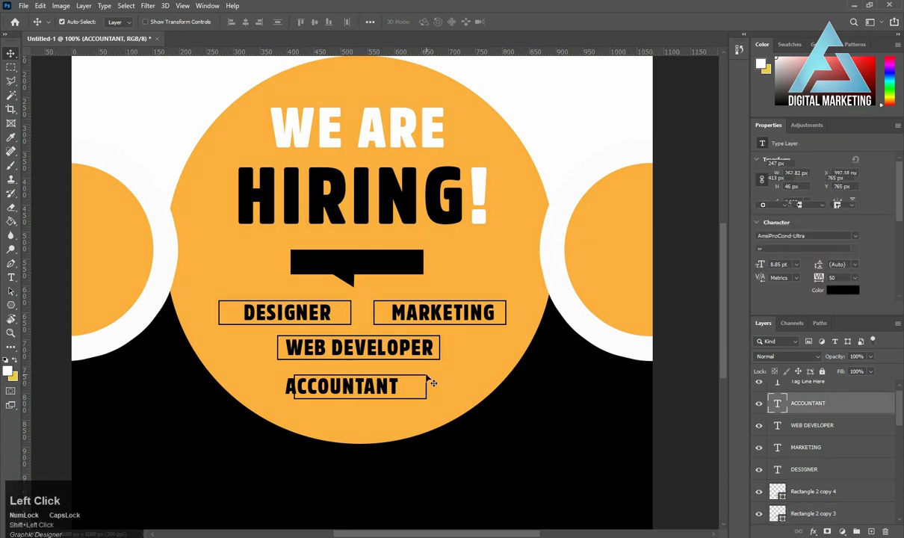
{"action": "left_click", "coordinate": [245, 21]}
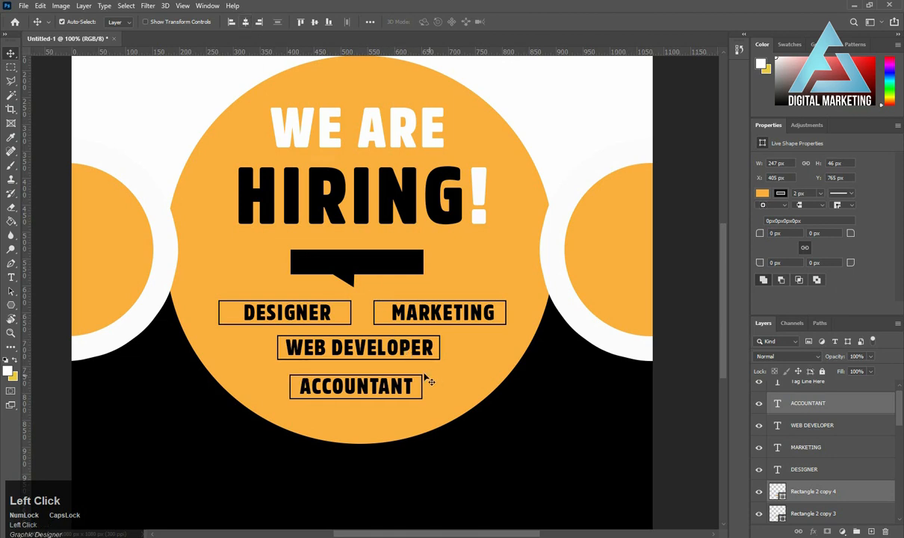
{"action": "key", "text": "Up"}
{"action": "key", "text": "Up"}
{"action": "key", "text": "Up"}
{"action": "key", "text": "Up"}
{"action": "key", "text": "Up"}
{"action": "key", "text": "Up"}
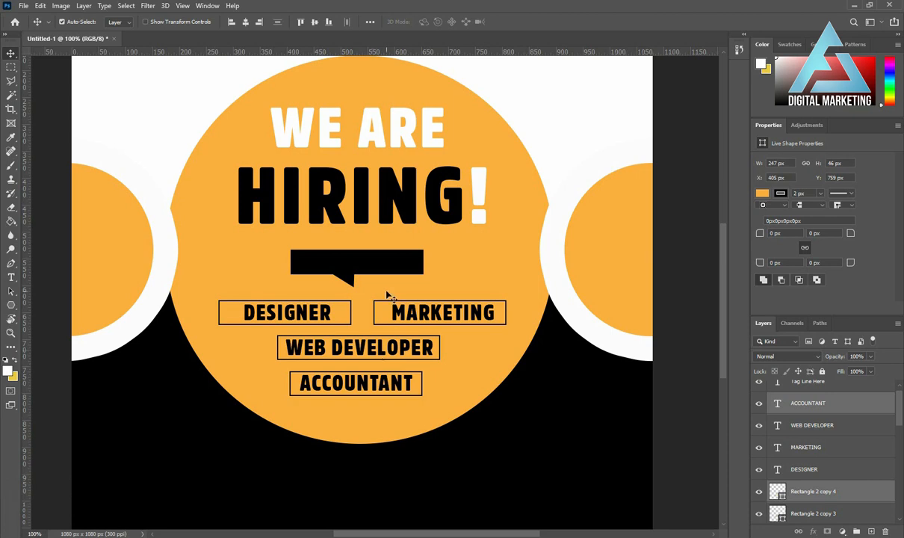
Draw a rounded rectangle about 215 × 46 px in the lower-right black area and set its corner radius to 23 px.
{"action": "scroll", "coordinate": [449, 336], "scroll_direction": "down", "scroll_amount": 4}
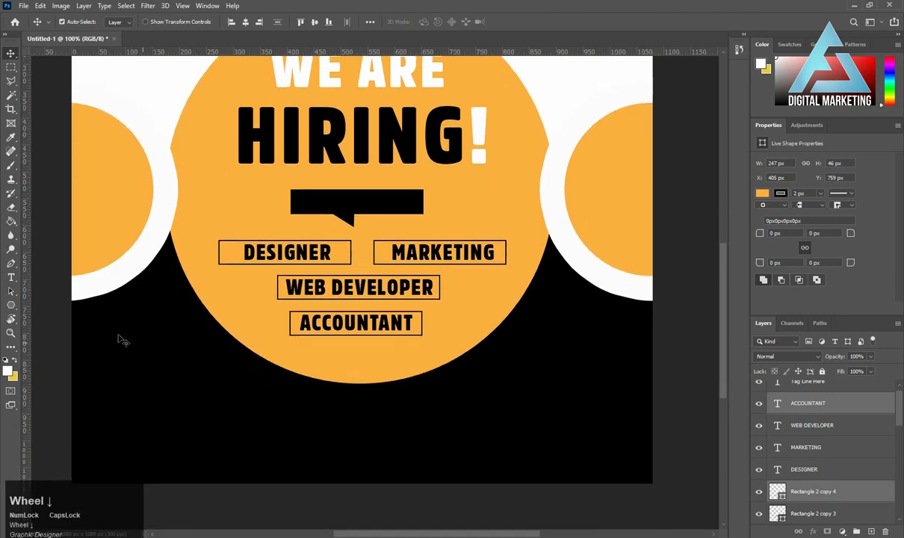
{"action": "right_click", "coordinate": [12, 306]}
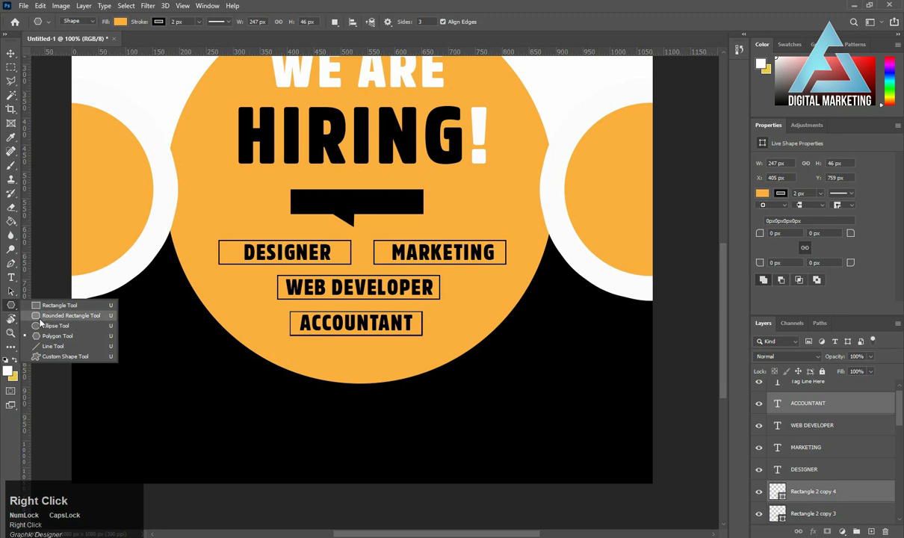
{"action": "left_click", "coordinate": [71, 316]}
{"action": "right_click", "coordinate": [22, 309]}
{"action": "left_click", "coordinate": [67, 316]}
{"action": "left_click_drag", "start_coordinate": [478, 409], "coordinate": [593, 432]}
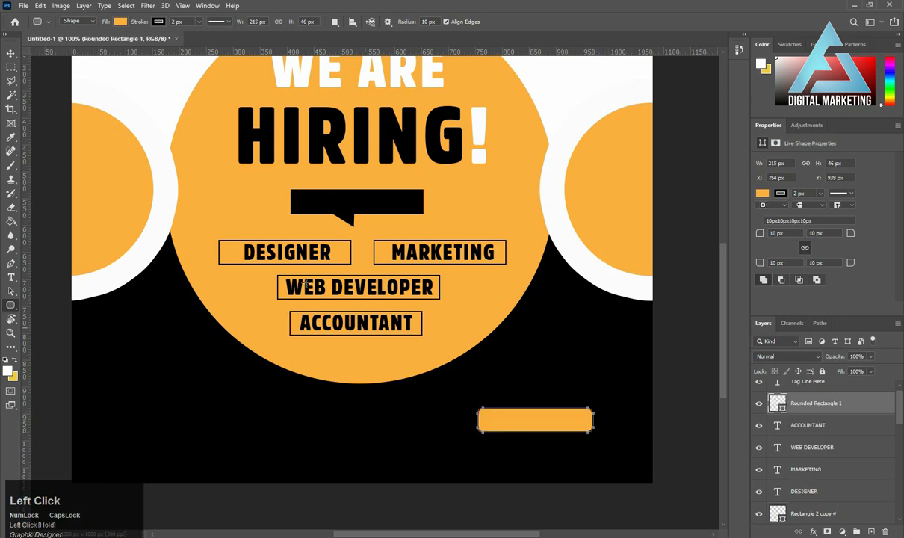
{"action": "left_click", "coordinate": [9, 57]}
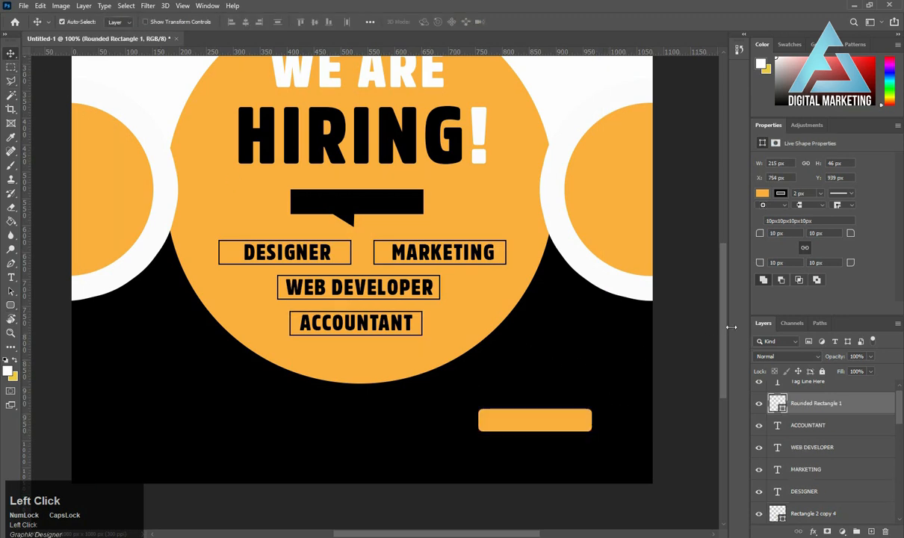
{"action": "left_click", "coordinate": [776, 233]}
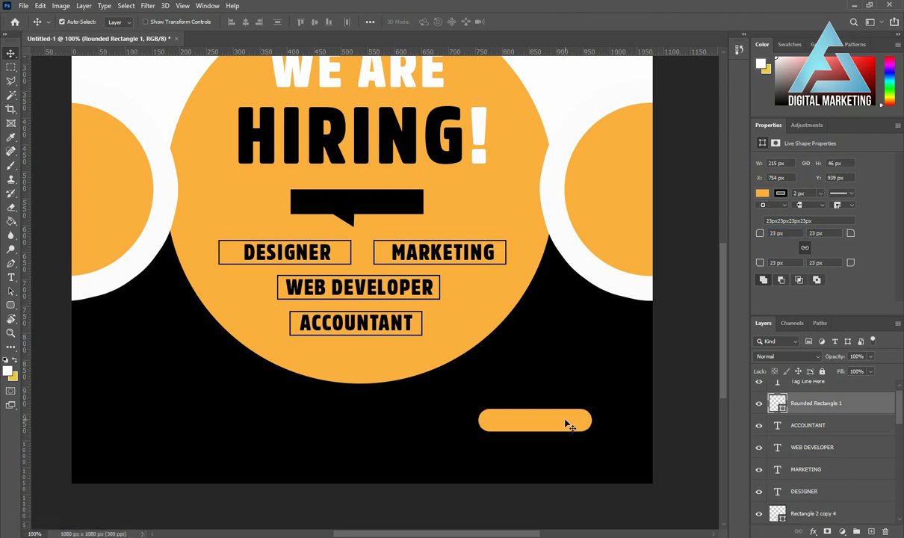
Move the rounded rectangle toward the artboard's lower-right corner, to about X 838 px, Y 970 px.
{"action": "left_click_drag", "start_coordinate": [567, 421], "coordinate": [600, 440]}
{"action": "key", "text": "ctrl+minus"}
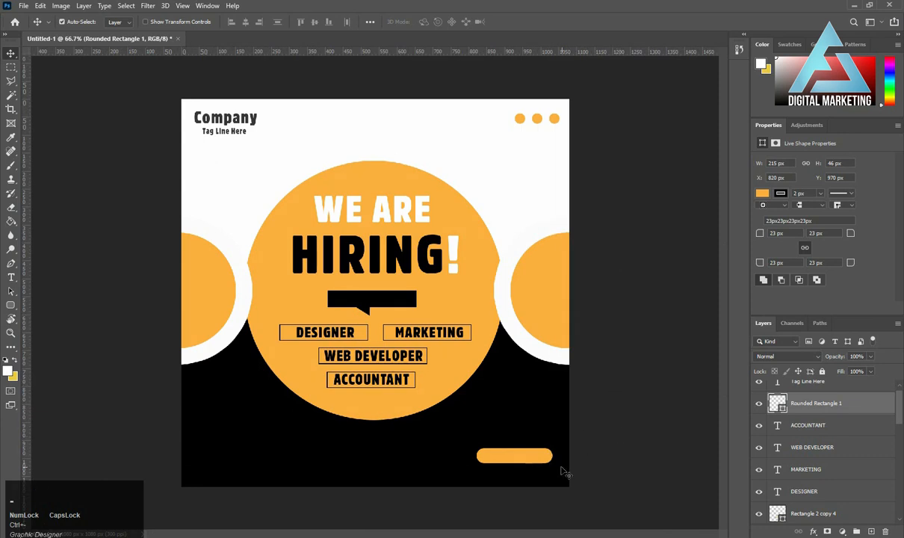
{"action": "left_click_drag", "start_coordinate": [514, 455], "coordinate": [525, 459]}
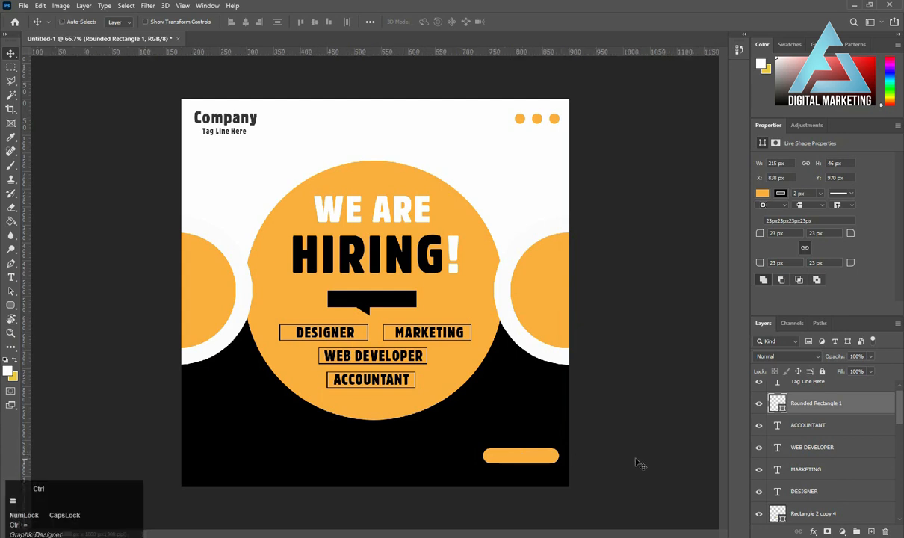
Give the rounded rectangle a white stroke and remove its fill.
{"action": "key", "text": "ctrl+plus"}
{"action": "left_click_drag", "start_coordinate": [500, 371], "coordinate": [448, 301]}
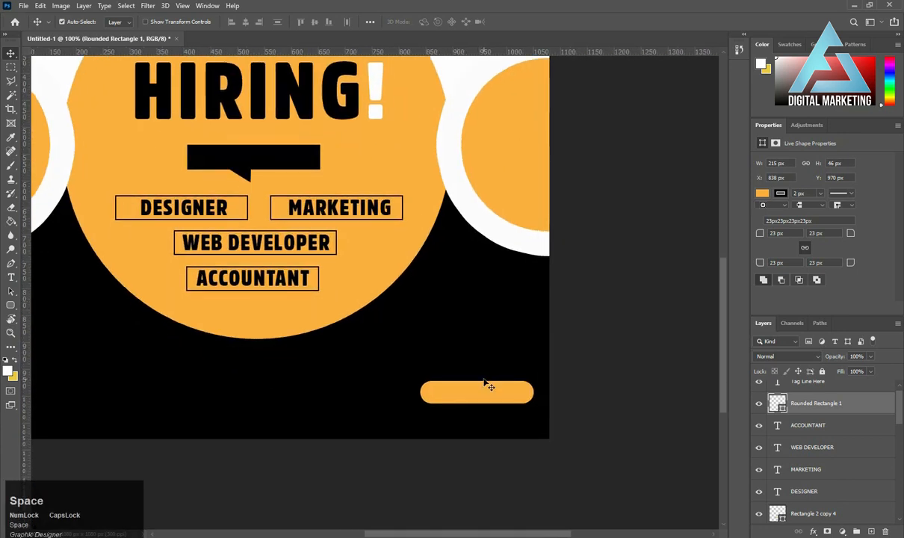
{"action": "left_click", "coordinate": [780, 194]}
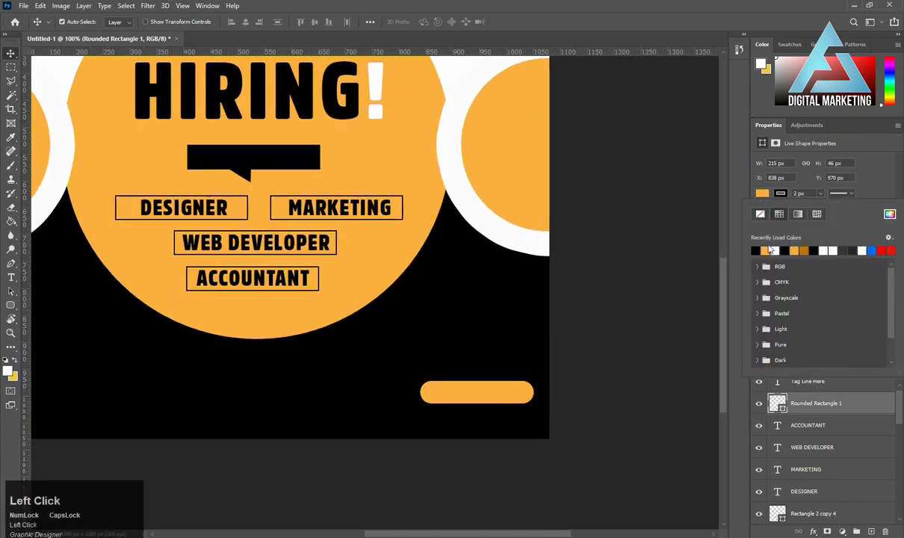
{"action": "left_click", "coordinate": [775, 250]}
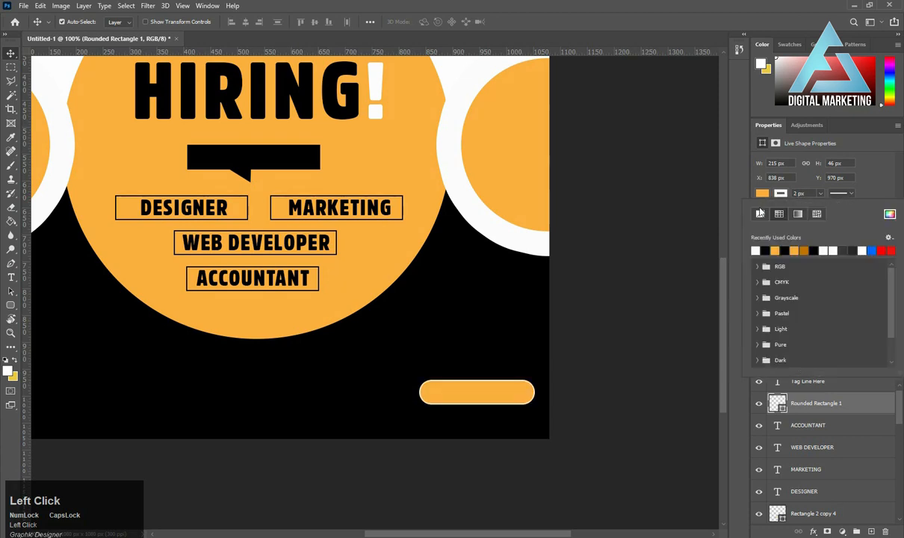
{"action": "left_click", "coordinate": [761, 217]}
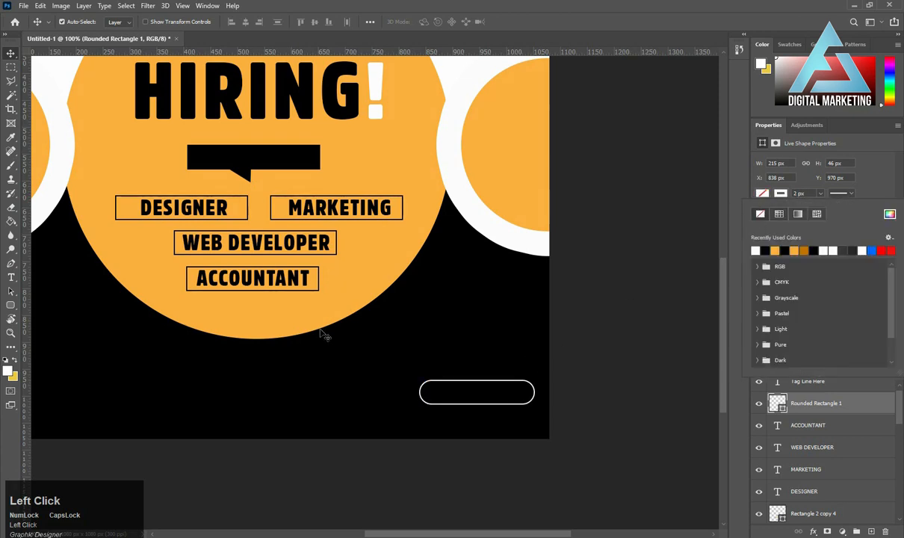
Duplicate the ACCOUNTANT text onto the rounded rectangle and recolor the copy with the circle's orange, faaf3f.
{"action": "left_click_drag", "start_coordinate": [258, 275], "coordinate": [461, 396]}
{"action": "left_click", "coordinate": [839, 292]}
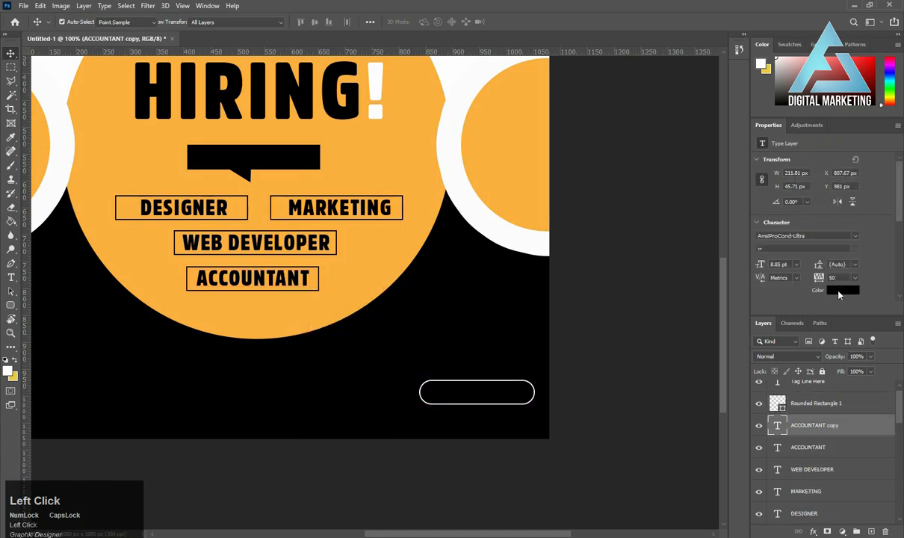
{"action": "left_click", "coordinate": [367, 245]}
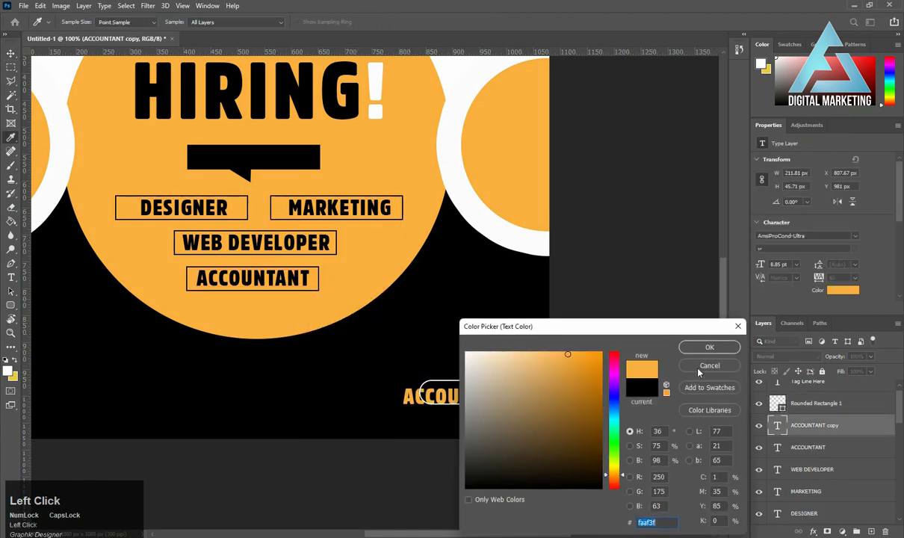
{"action": "left_click", "coordinate": [707, 346]}
Change the orange text copy to "APPLY NOW".
{"action": "key", "text": "t"}
{"action": "left_click", "coordinate": [433, 396]}
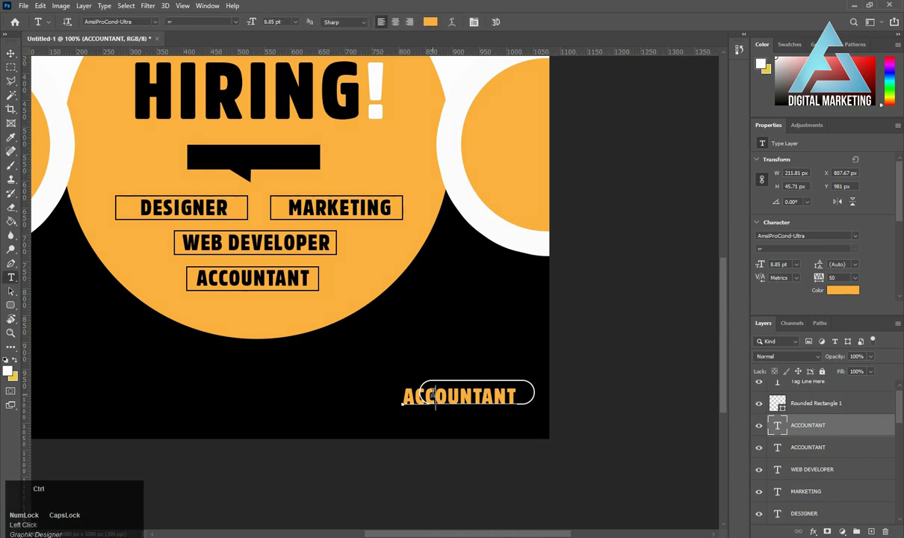
{"action": "key", "text": "ctrl+a"}
{"action": "type", "text": "APPLY"}
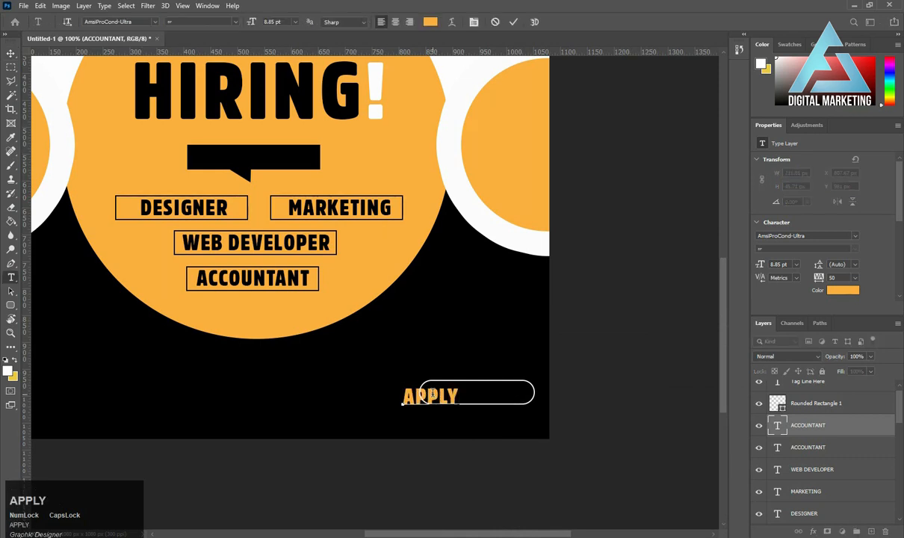
{"action": "type", "text": " NOW"}
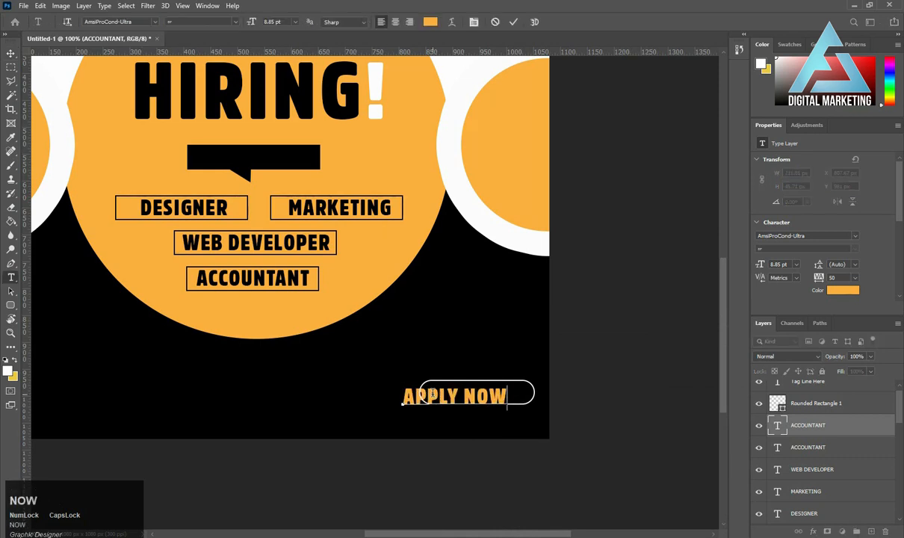
{"action": "key", "text": "ctrl+Return"}
Scale the APPLY NOW text down to about 6.38 pt and place it inside the rounded outline.
{"action": "left_click", "coordinate": [10, 54]}
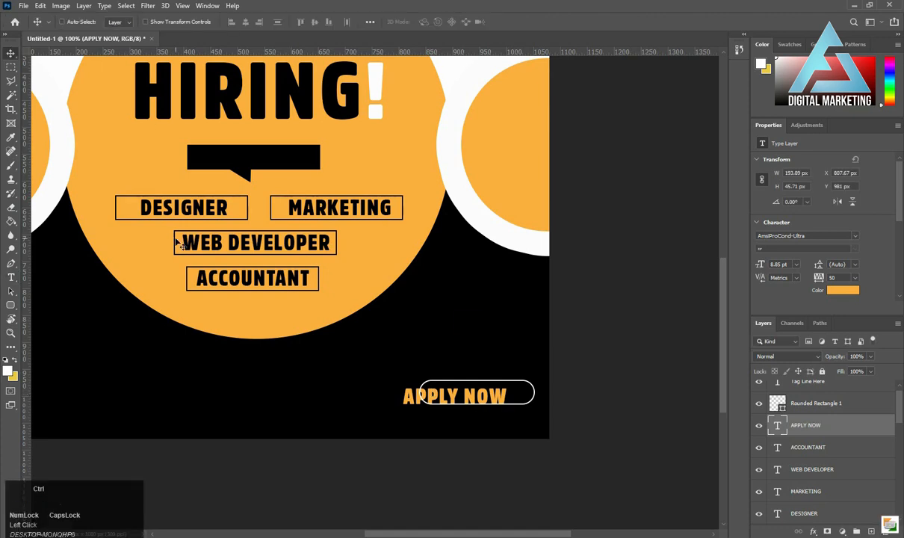
{"action": "key", "text": "ctrl+t"}
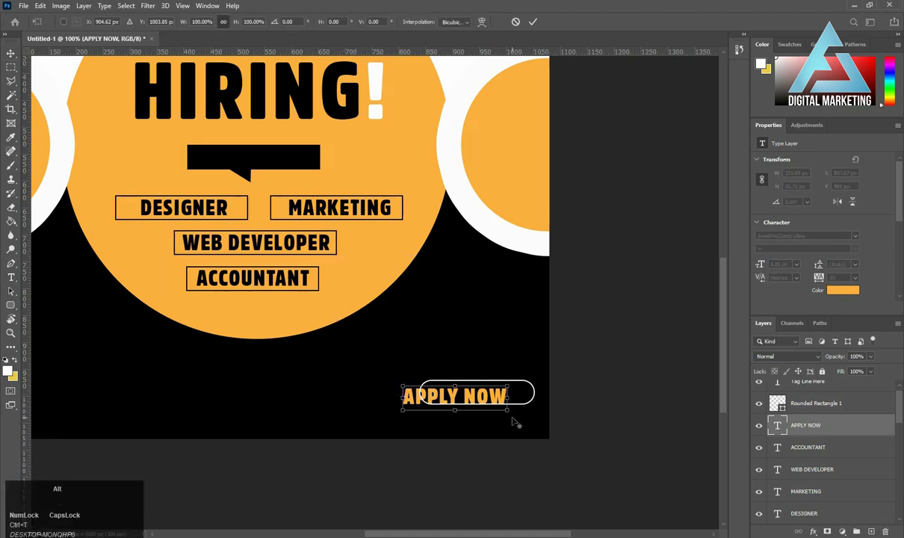
{"action": "left_click_drag", "start_coordinate": [507, 410], "coordinate": [487, 396]}
{"action": "double_click", "coordinate": [487, 396]}
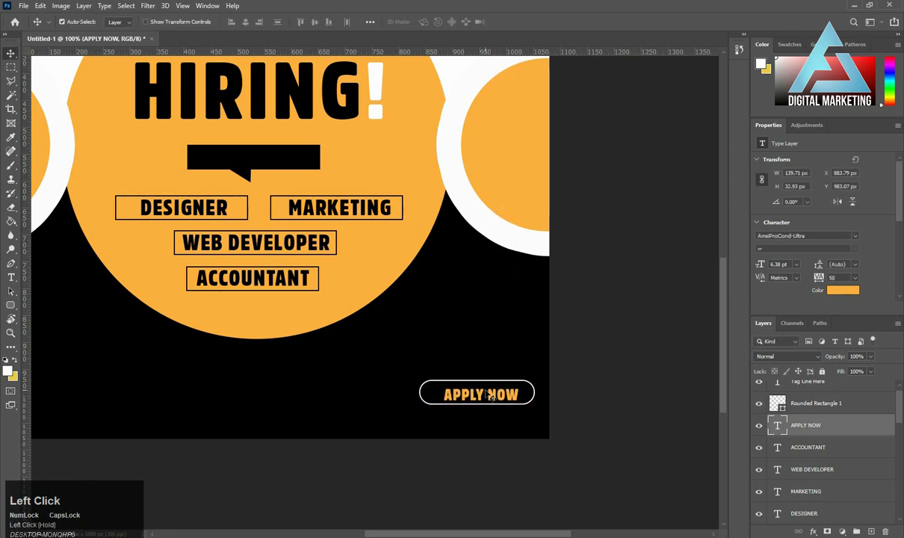
Nudge the APPLY NOW text a few pixels left and up to center it inside the rounded outline.
{"action": "key", "text": "Left"}
{"action": "key", "text": "Left"}
{"action": "key", "text": "Left"}
{"action": "key", "text": "Up"}
{"action": "key", "text": "Up"}
{"action": "key", "text": "Up"}
{"action": "key", "text": "Up"}
{"action": "key", "text": "Up"}
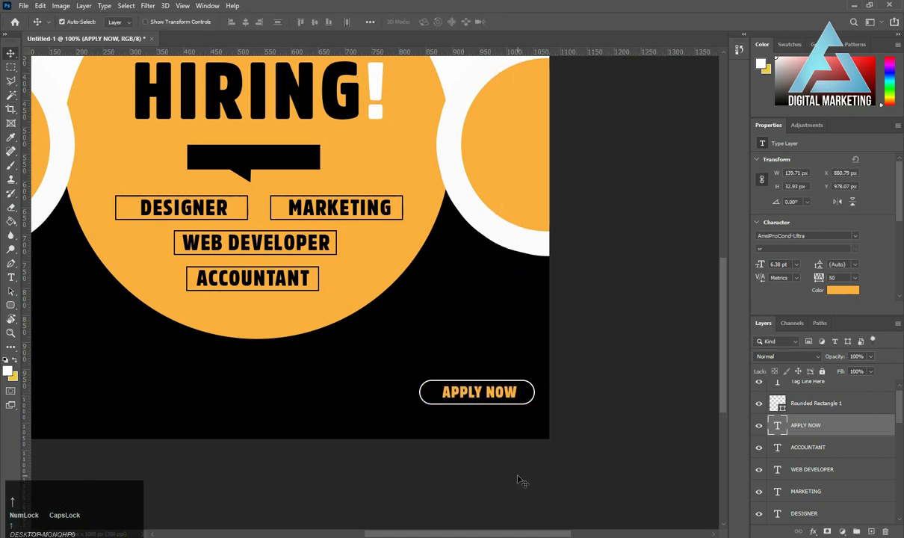
{"action": "key", "text": "Left"}
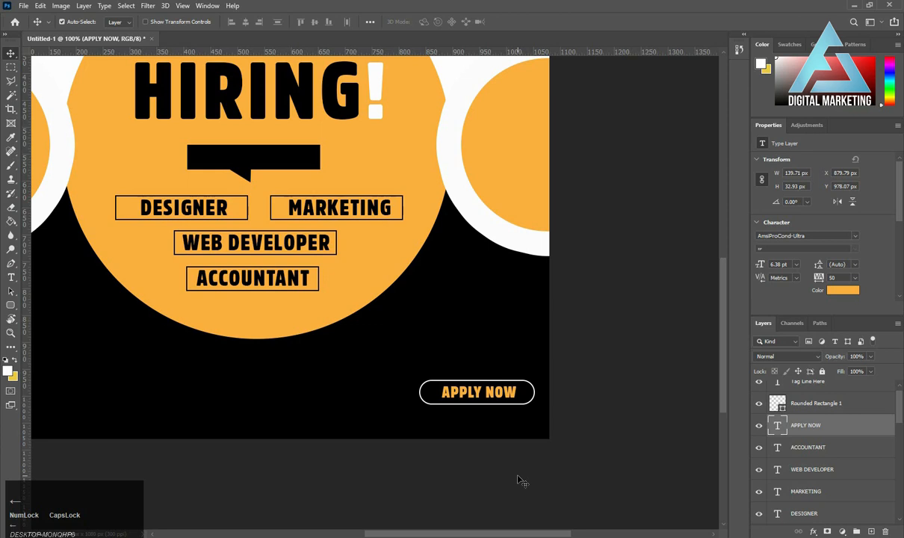
{"action": "key", "text": "Up"}
{"action": "key", "text": "Left"}
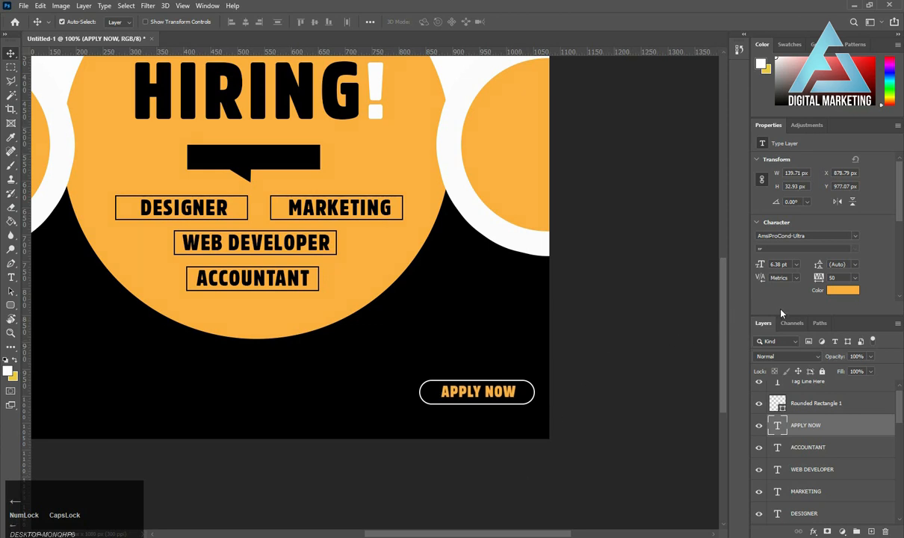
Recolor the APPLY NOW text white.
{"action": "left_click", "coordinate": [843, 290]}
{"action": "mouse_move", "coordinate": [509, 372]}
{"action": "left_mouse_down"}
{"action": "mouse_move", "coordinate": [467, 350]}
{"action": "mouse_move", "coordinate": [493, 347]}
{"action": "left_mouse_up"}
{"action": "left_click", "coordinate": [691, 347]}
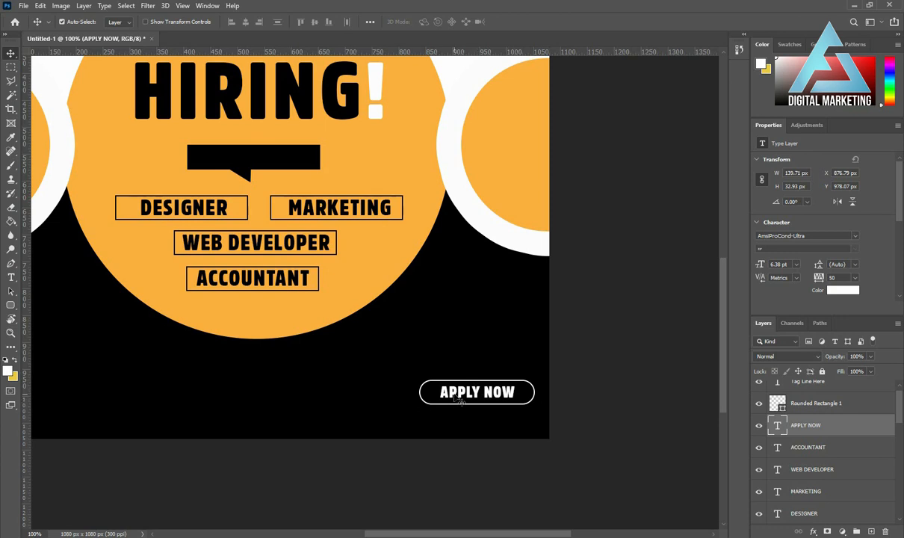
{"action": "key", "text": "alt"}
{"action": "left_click_drag", "start_coordinate": [453, 396], "coordinate": [453, 419]}
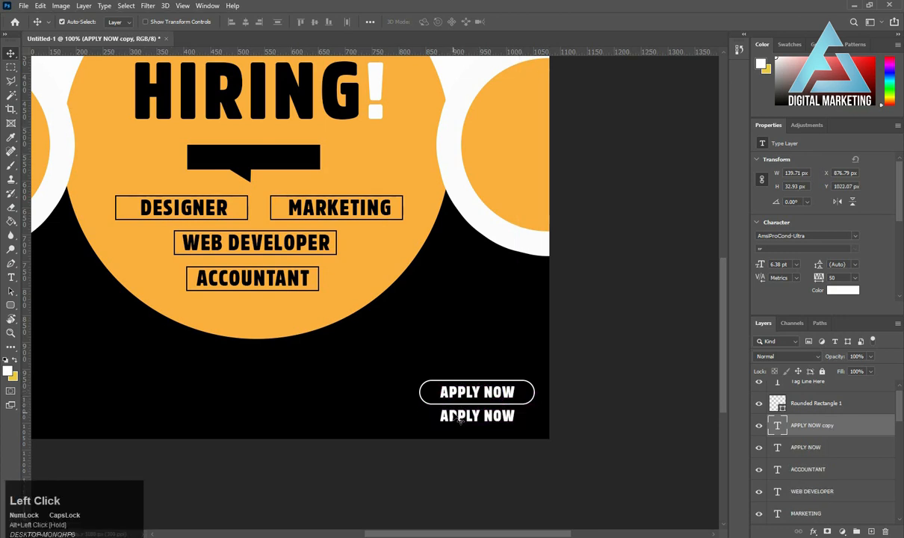
{"action": "key", "text": "t"}
{"action": "key", "text": "ctrl+a"}
{"action": "type", "text": "www"}
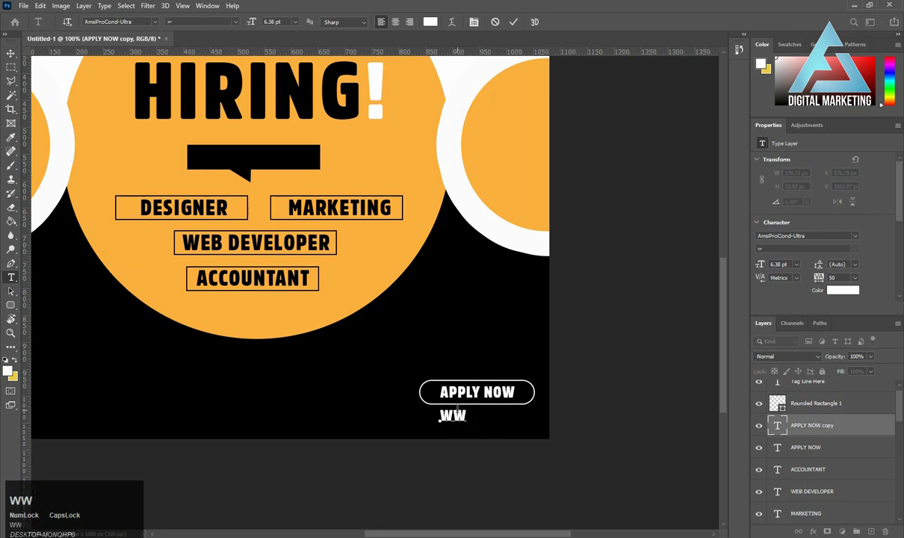
{"action": "type", "text": ".web"}
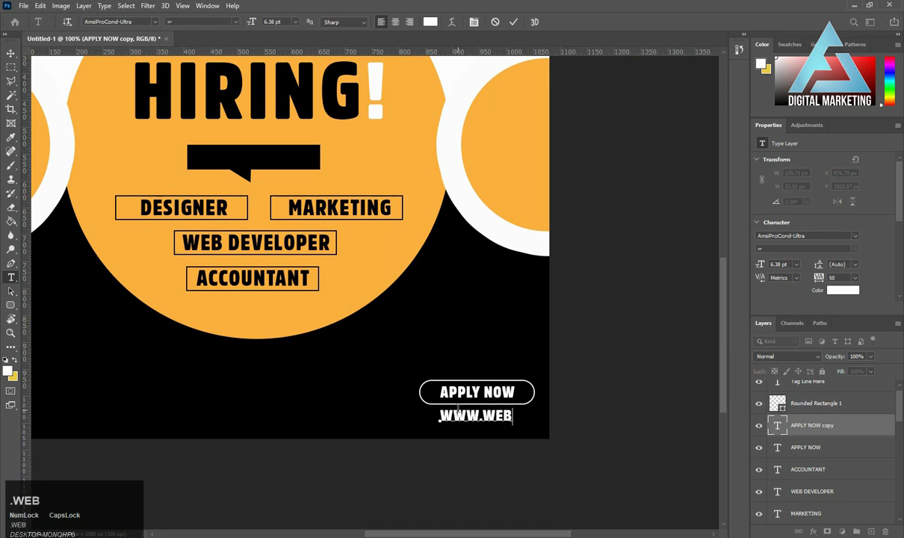
{"action": "type", "text": "site.co"}
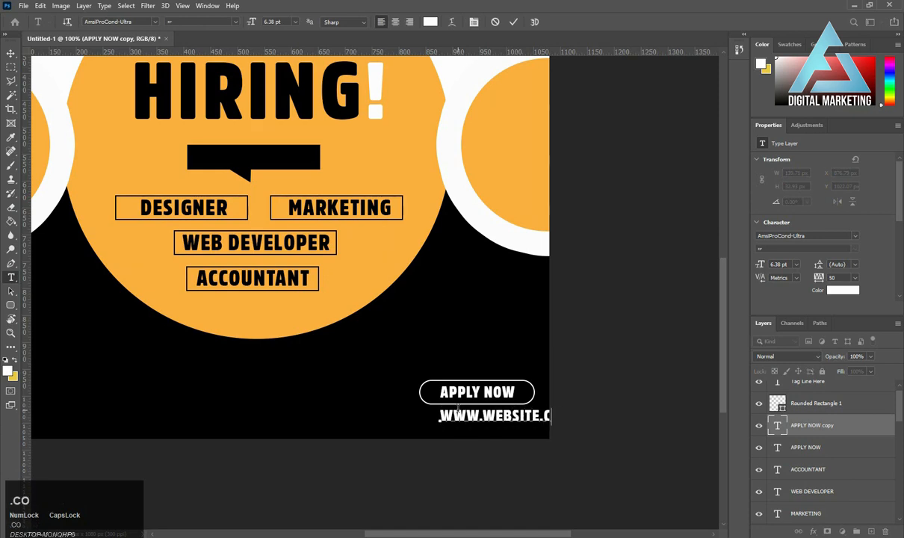
{"action": "key", "text": "ctrl+Return"}
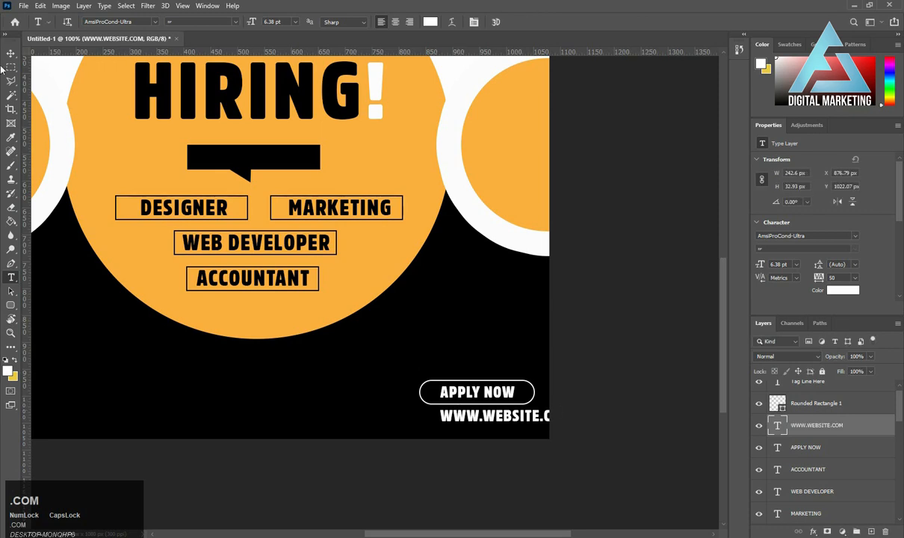
{"action": "left_click", "coordinate": [11, 53]}
{"action": "key", "text": "ctrl+t"}
{"action": "left_click", "coordinate": [571, 426], "text": "alt"}
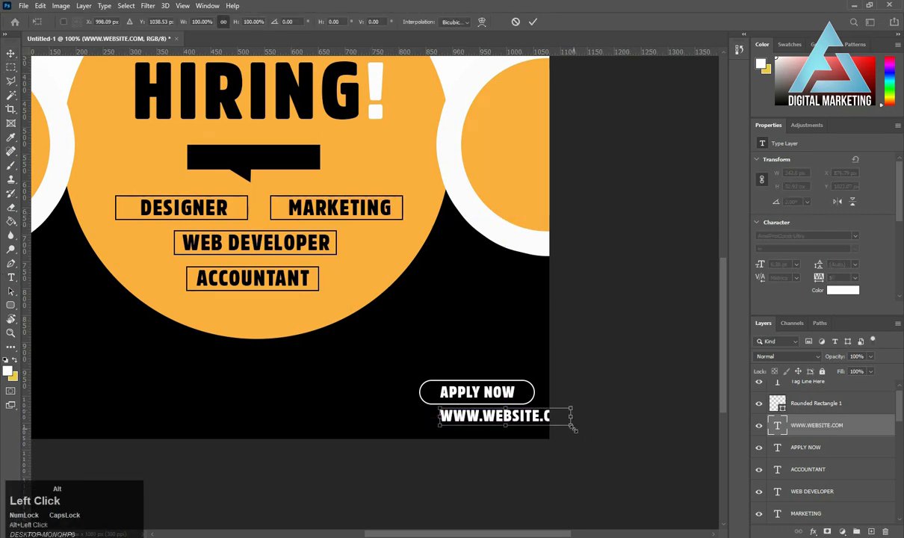
{"action": "left_click_drag", "start_coordinate": [572, 426], "coordinate": [511, 418]}
{"action": "key", "text": "Return"}
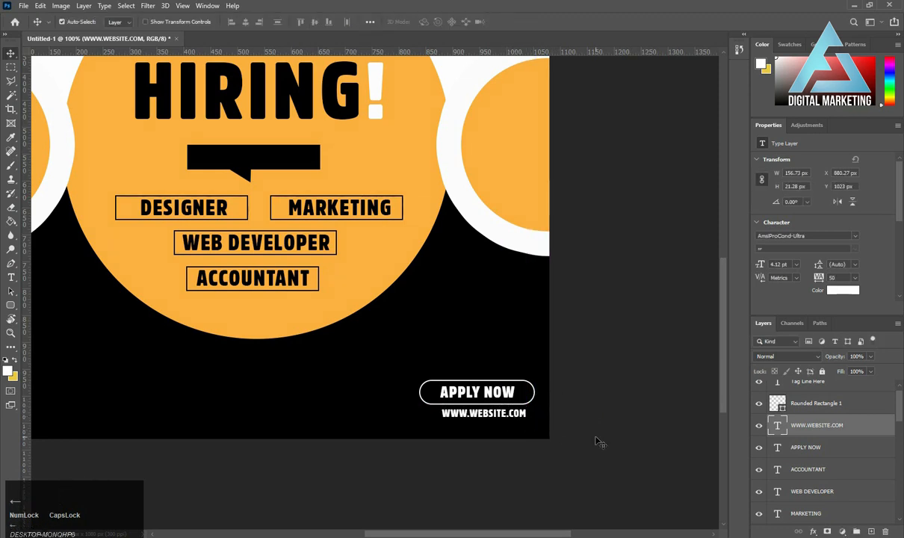
{"action": "key", "text": "Left"}
{"action": "key", "text": "Left"}
{"action": "key", "text": "Left"}
{"action": "key", "text": "Left"}
{"action": "key", "text": "Left"}
{"action": "key", "text": "Left"}
{"action": "key", "text": "Left"}
{"action": "key", "text": "Left"}
{"action": "key", "text": "Left"}
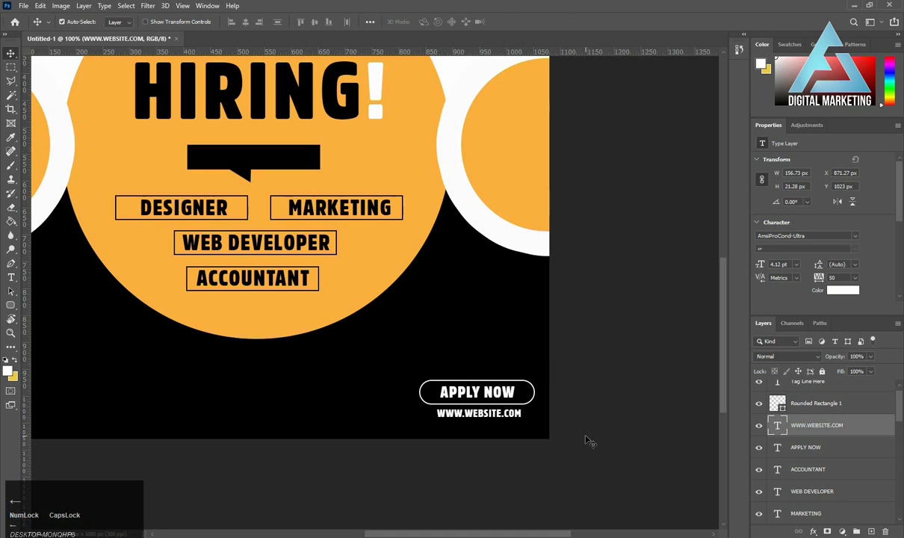
{"action": "key", "text": "Down"}
{"action": "key", "text": "Down"}
{"action": "key", "text": "ctrl+minus"}
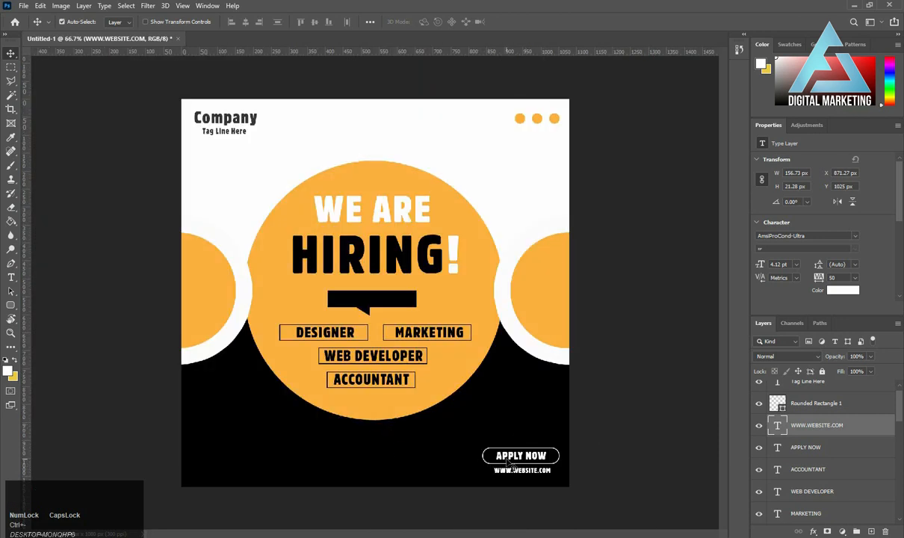
{"action": "left_click", "coordinate": [526, 479]}
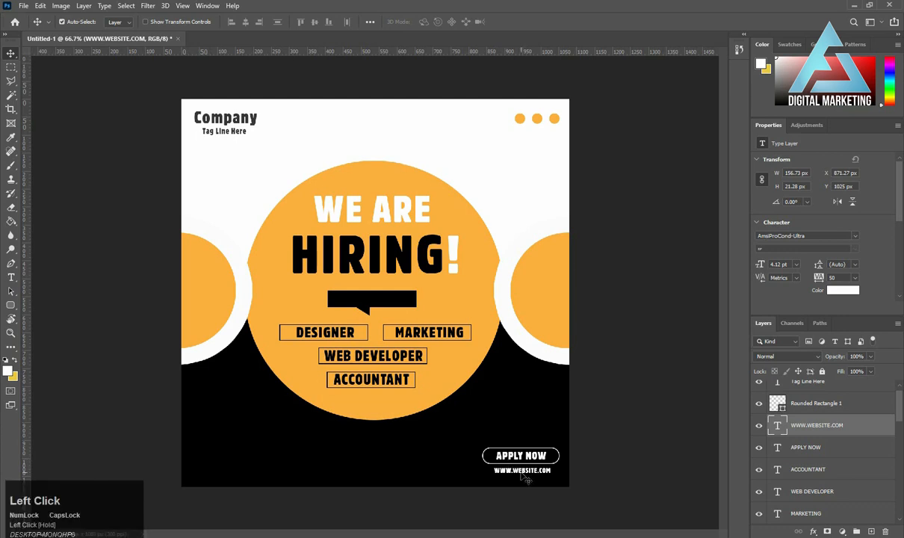
{"action": "left_click_drag", "start_coordinate": [523, 476], "coordinate": [225, 458], "text": "alt"}
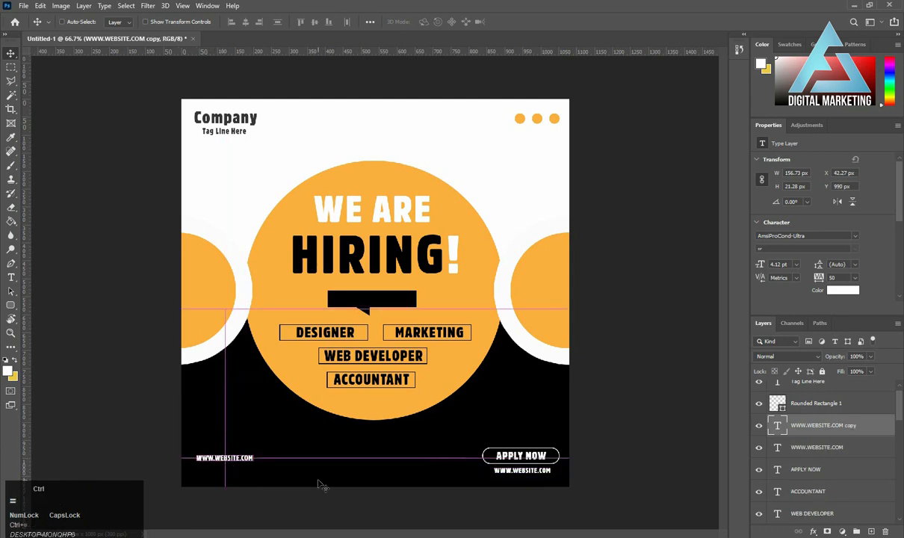
{"action": "key", "text": "ctrl+plus"}
{"action": "left_click_drag", "start_coordinate": [276, 470], "coordinate": [393, 357]}
{"action": "key", "text": "t"}
{"action": "left_click", "coordinate": [279, 407]}
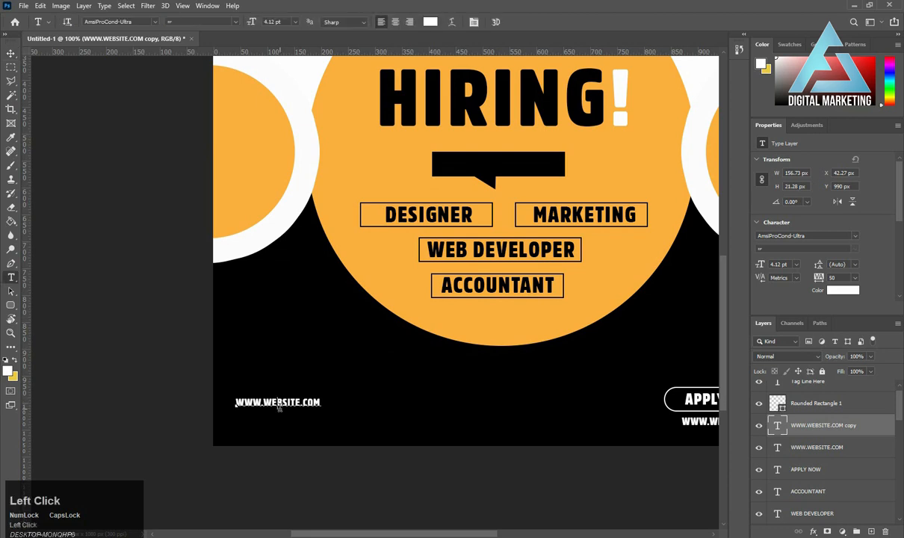
{"action": "key", "text": "ctrl+a"}
{"action": "type", "text": "cALL"}
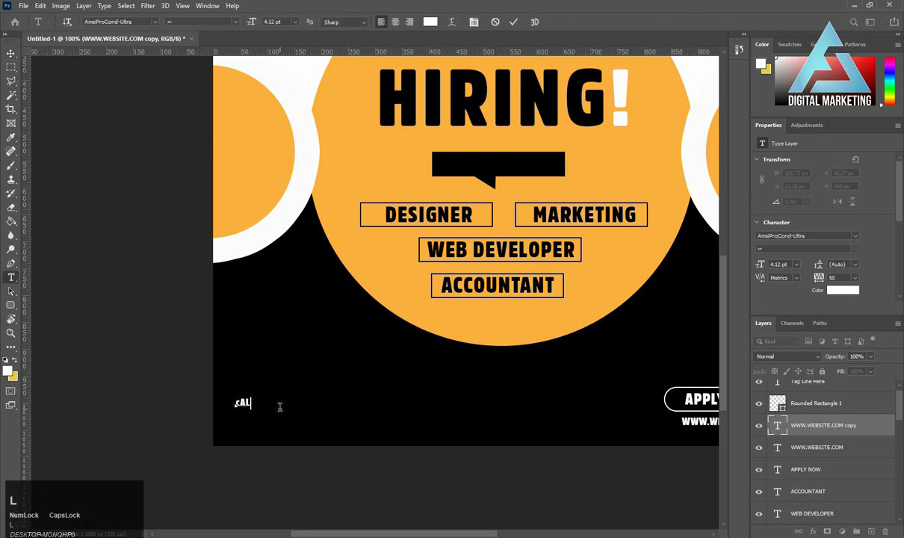
{"action": "key", "text": "ctrl+a"}
{"action": "type", "text": "CALL OR WH"}
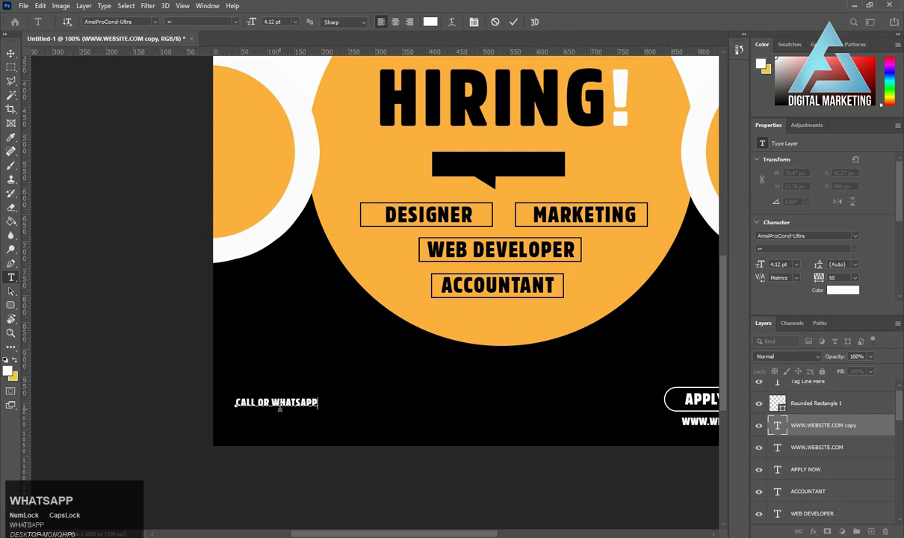
{"action": "key", "text": "ctrl+Return"}
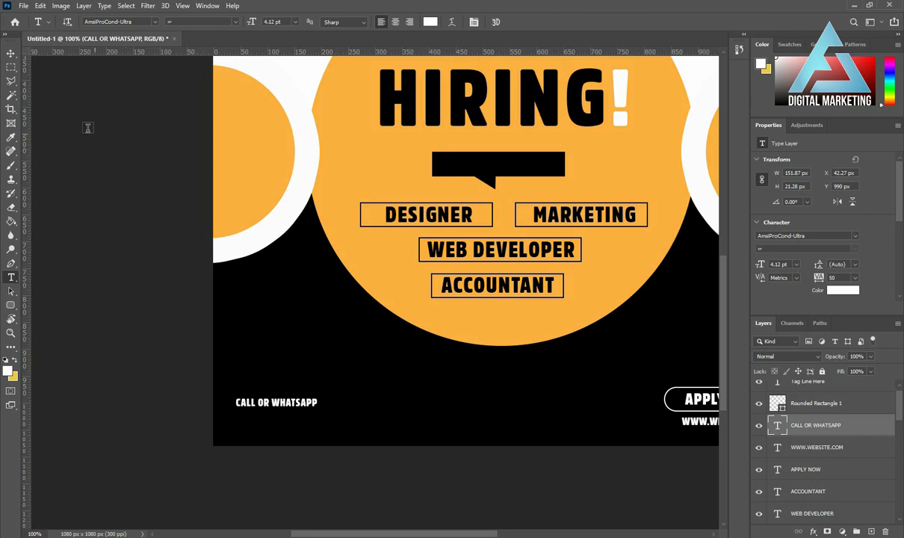
Nudge the CALL OR WHATSAPP text about 3 px to the right.
{"action": "left_click", "coordinate": [10, 53]}
{"action": "key", "text": "Right"}
{"action": "key", "text": "Right"}
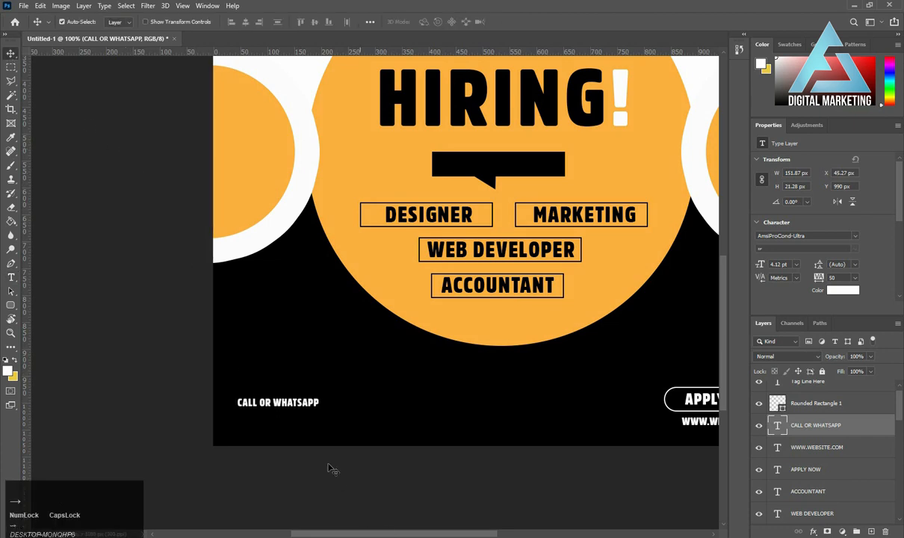
Duplicate the CALL OR WHATSAPP text directly below itself and replace the copy's wording with a placeholder phone number.
{"action": "left_click_drag", "start_coordinate": [283, 404], "coordinate": [282, 421]}
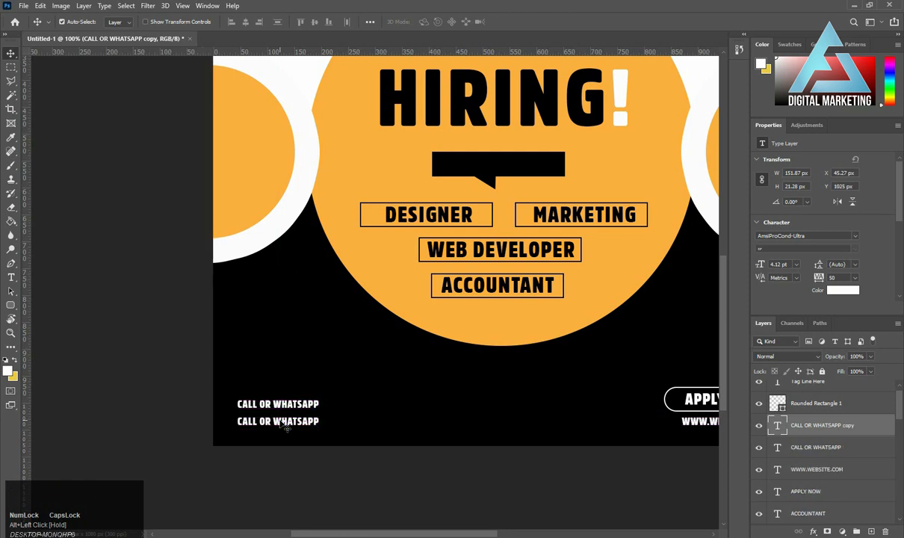
{"action": "double_click", "coordinate": [286, 423]}
{"action": "key", "text": "ctrl+a"}
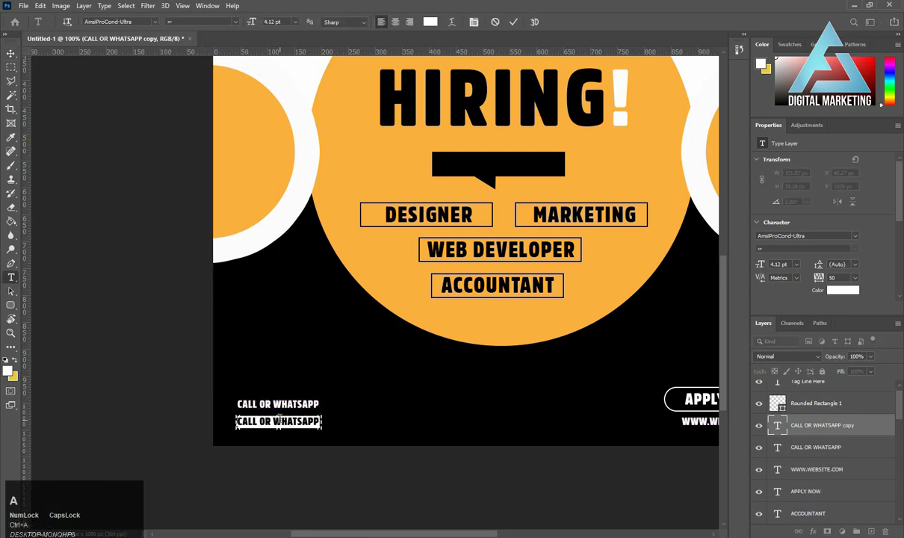
{"action": "type", "text": "+000 0000 0000"}
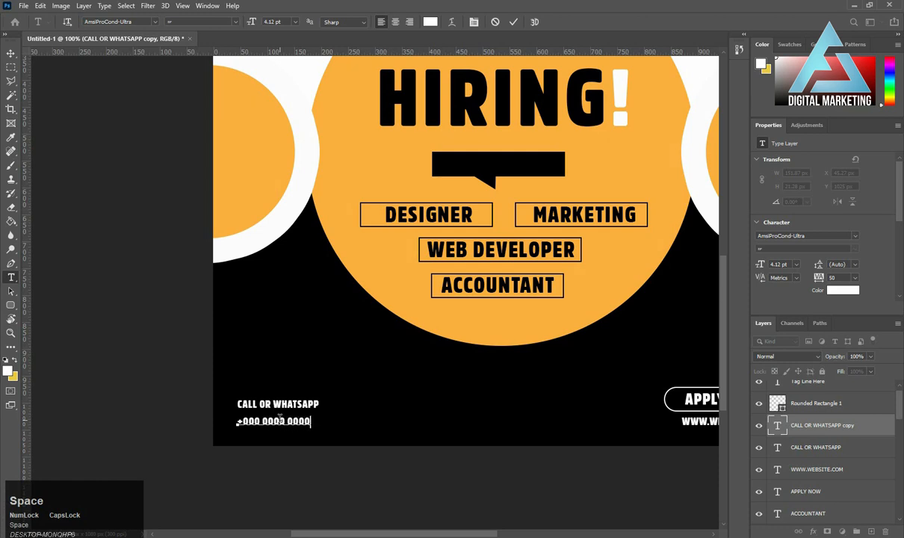
{"action": "key", "text": "ctrl+Return"}
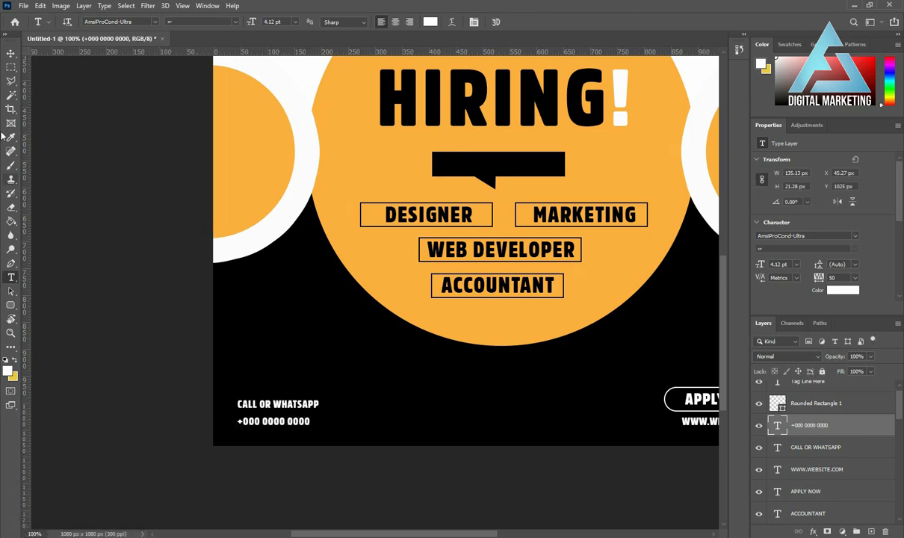
Scale the placeholder phone number text up to about 6.2 pt.
{"action": "left_click", "coordinate": [10, 59]}
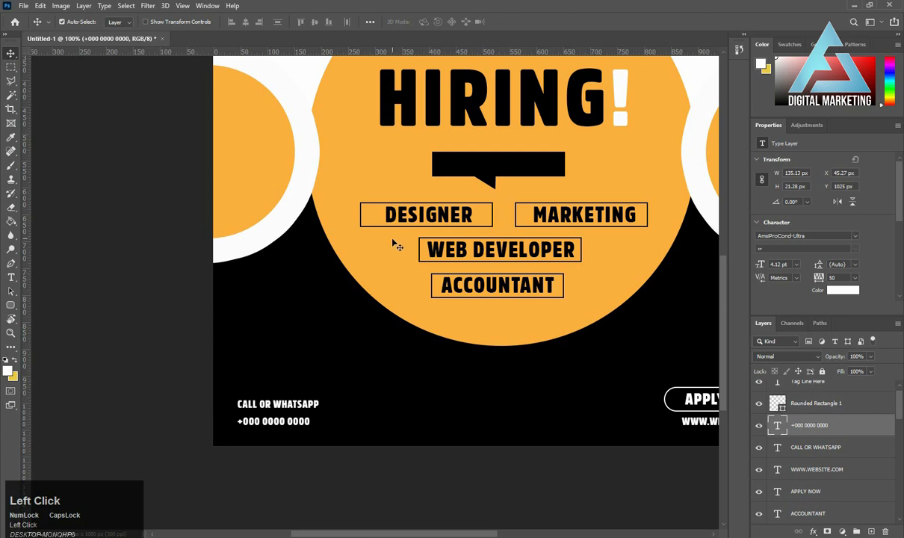
{"action": "key", "text": "ctrl+t"}
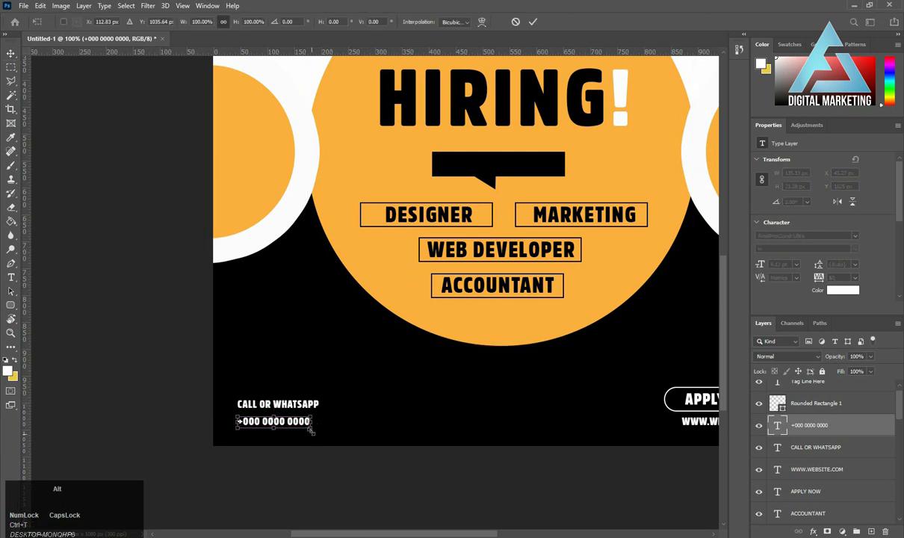
{"action": "mouse_move", "coordinate": [312, 431]}
{"action": "left_mouse_down"}
{"action": "mouse_move", "coordinate": [329, 431]}
{"action": "mouse_move", "coordinate": [320, 424]}
{"action": "left_mouse_up"}
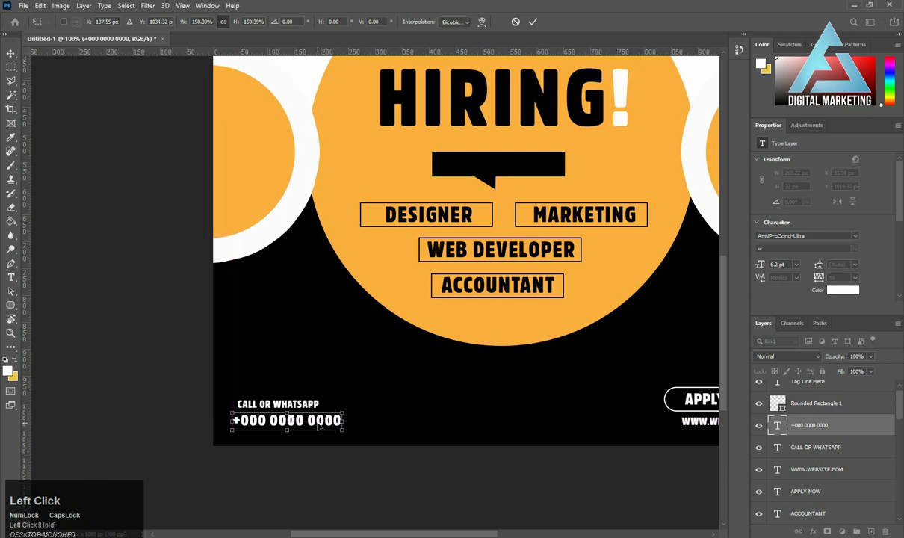
{"action": "double_click", "coordinate": [321, 424]}
Nudge the CALL OR WHATSAPP text down toward the phone number and recolor it with the circle's orange, faaf3f.
{"action": "left_click", "coordinate": [249, 409]}
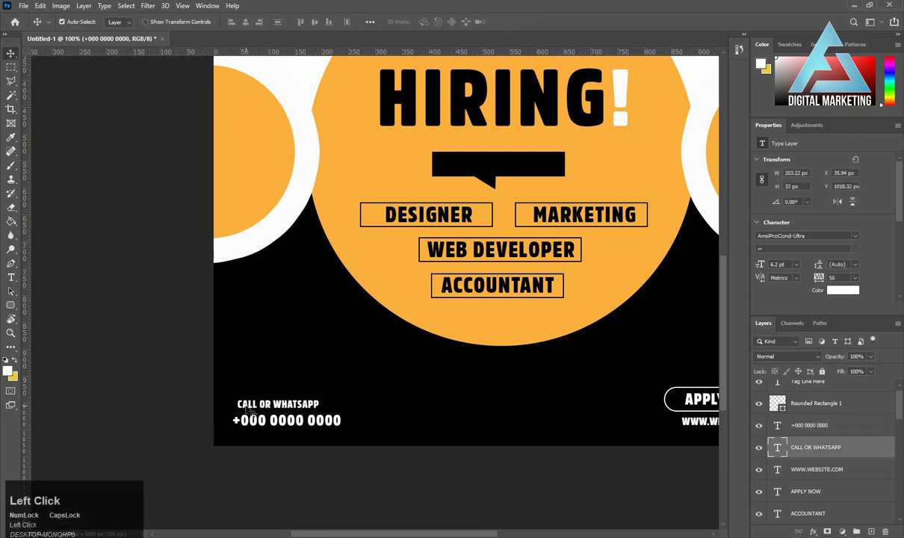
{"action": "key", "text": "Down"}
{"action": "key", "text": "Down"}
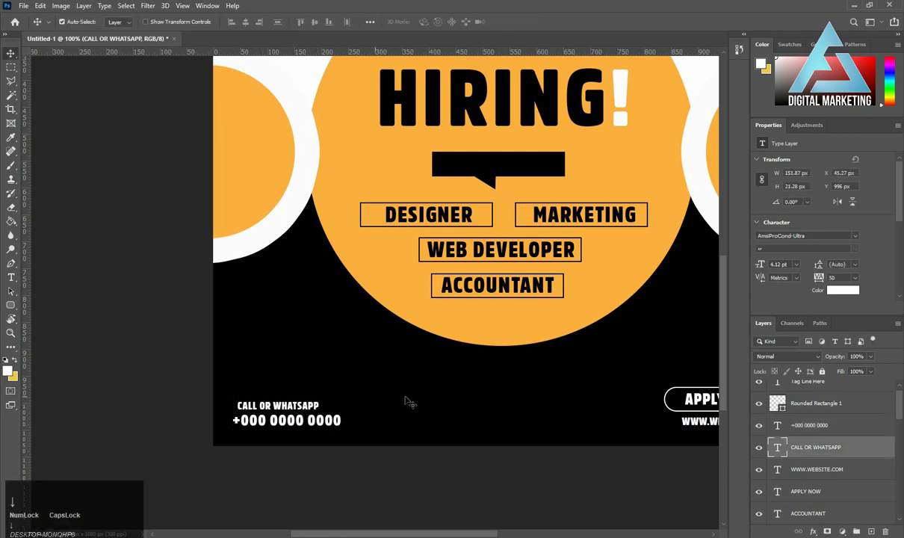
{"action": "left_click", "coordinate": [858, 292]}
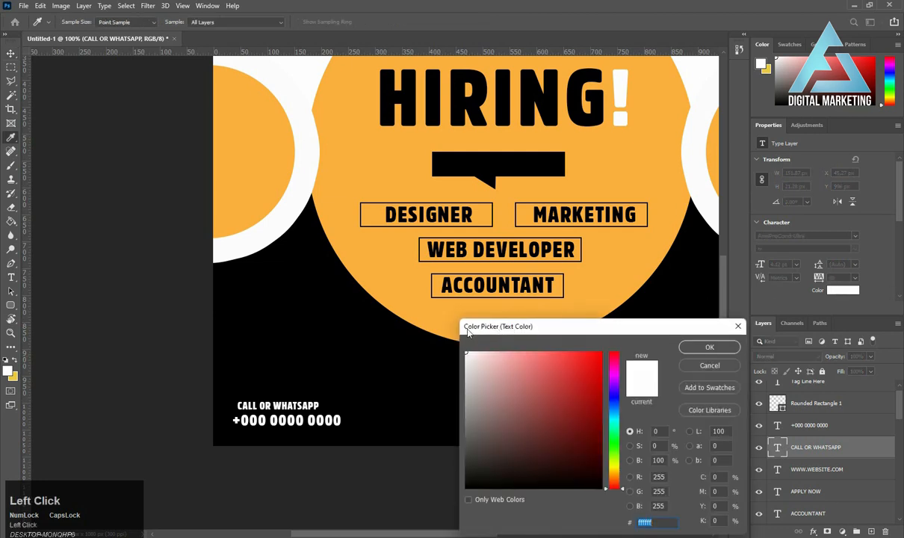
{"action": "left_click", "coordinate": [441, 307]}
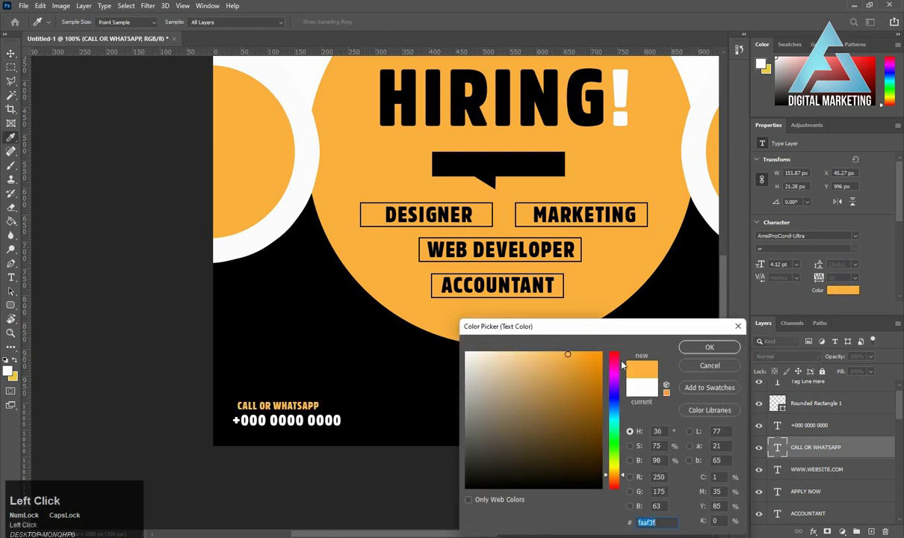
{"action": "left_click", "coordinate": [710, 348]}
Duplicate the WE ARE text onto the black speech bubble and move the copy's layer above Rounded Rectangle 1.
{"action": "scroll", "coordinate": [390, 307], "scroll_direction": "up", "scroll_amount": 3}
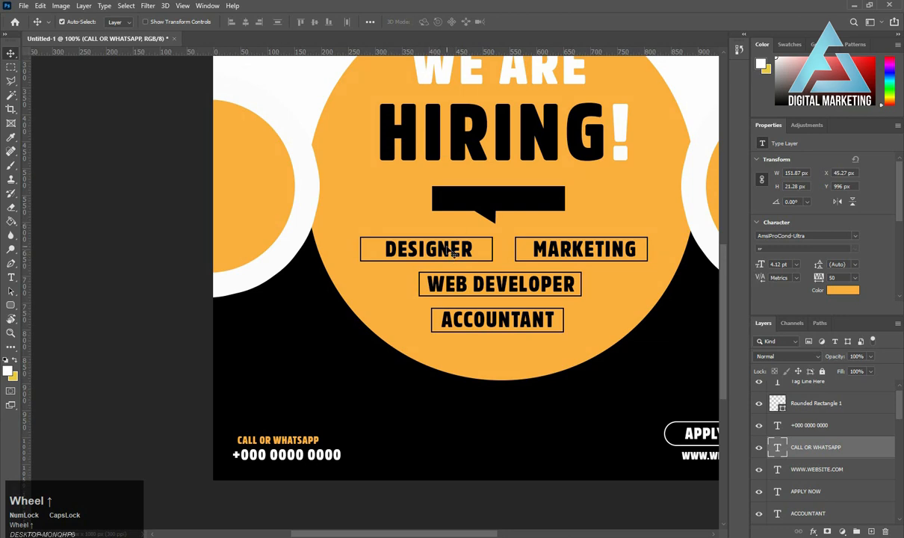
{"action": "left_click", "coordinate": [465, 98]}
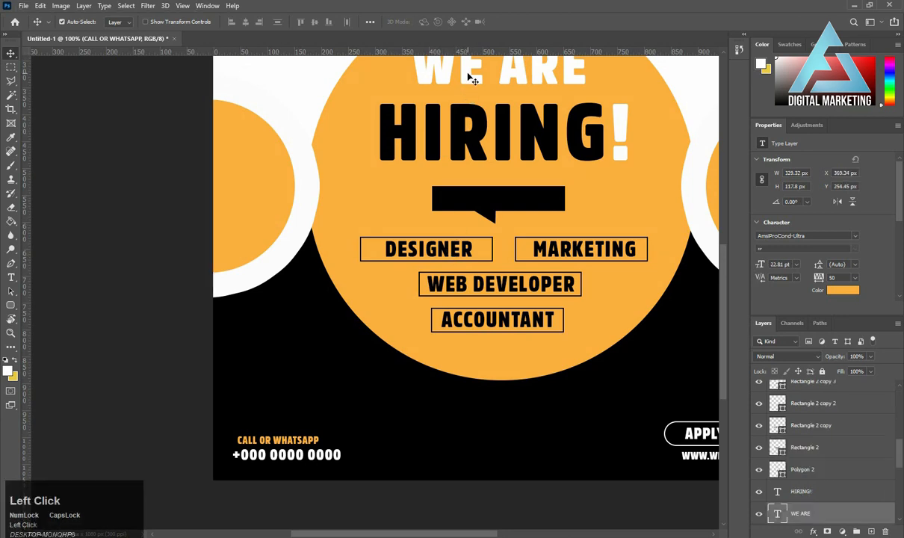
{"action": "left_click_drag", "start_coordinate": [465, 97], "coordinate": [457, 225]}
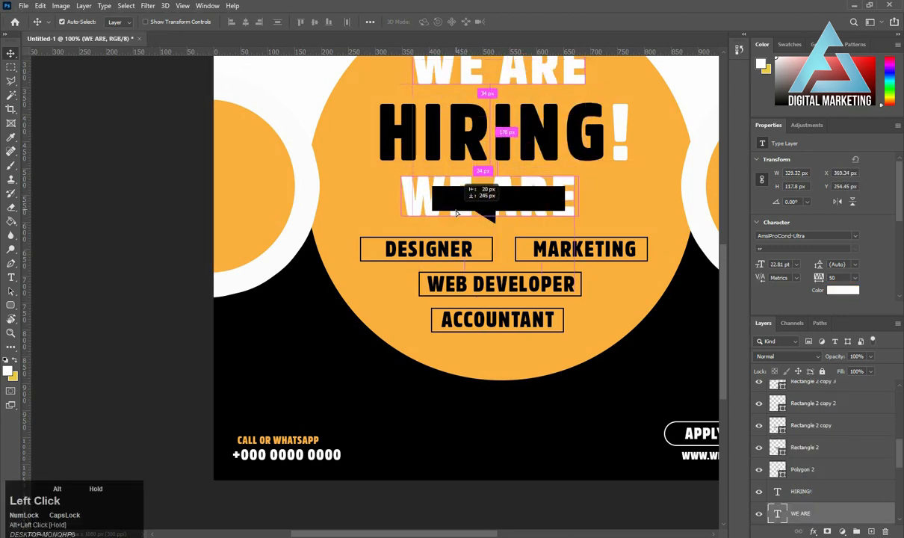
{"action": "left_click_drag", "start_coordinate": [859, 515], "coordinate": [791, 402]}
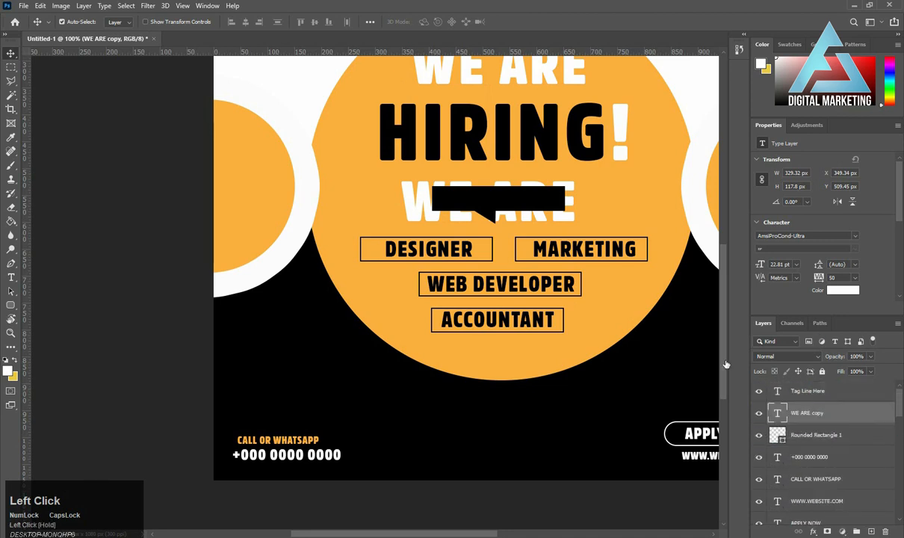
Replace the wording of the copied WE ARE text over the black speech bubble with OPEN POSITIONS.
{"action": "key", "text": "t"}
{"action": "left_click", "coordinate": [509, 214]}
{"action": "key", "text": "ctrl+a"}
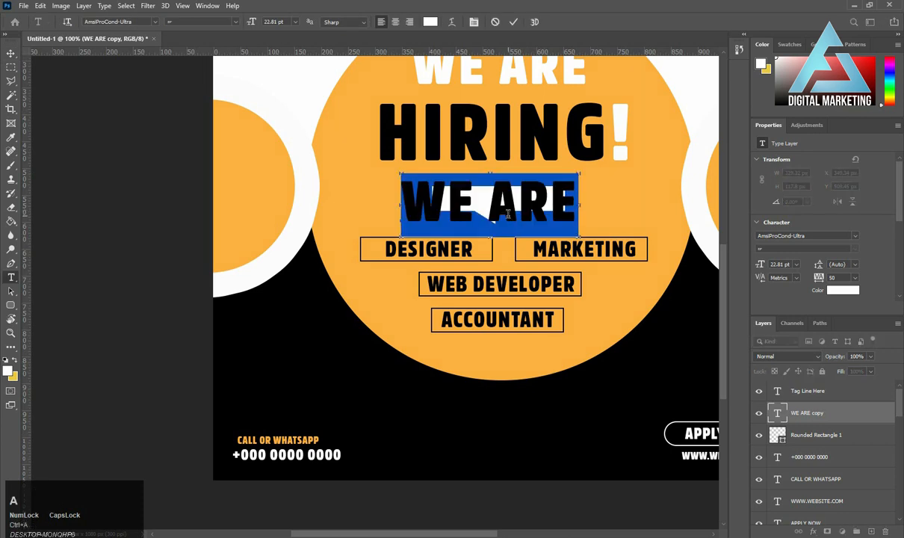
{"action": "type", "text": "OPEN "}
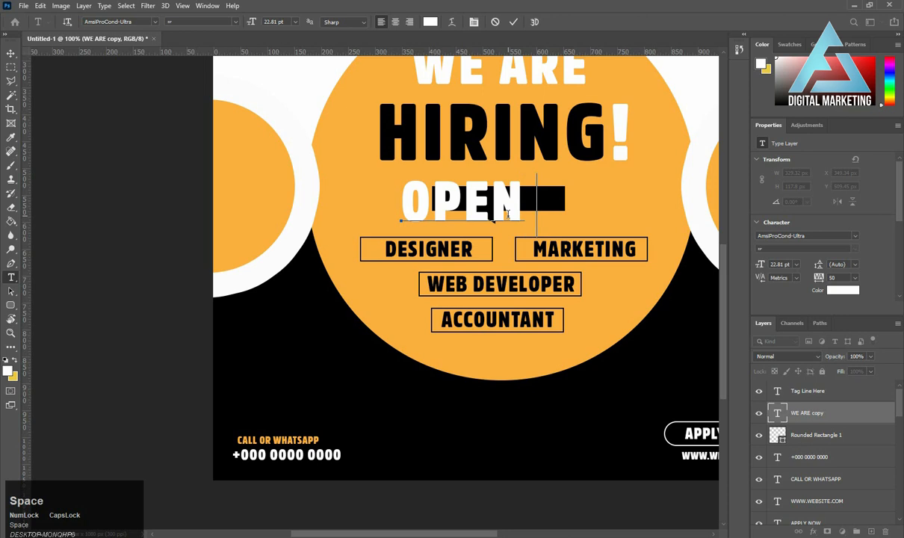
{"action": "type", "text": "PO"}
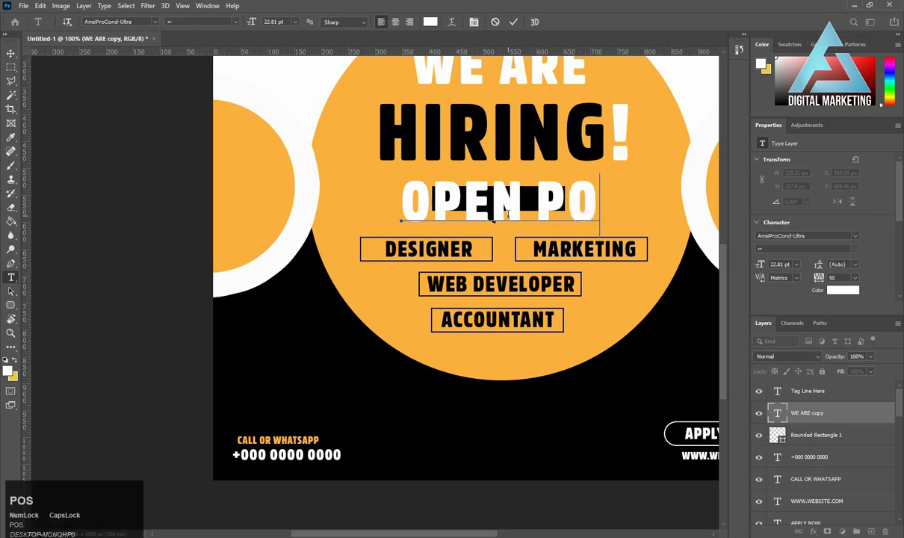
{"action": "type", "text": "SITIO"}
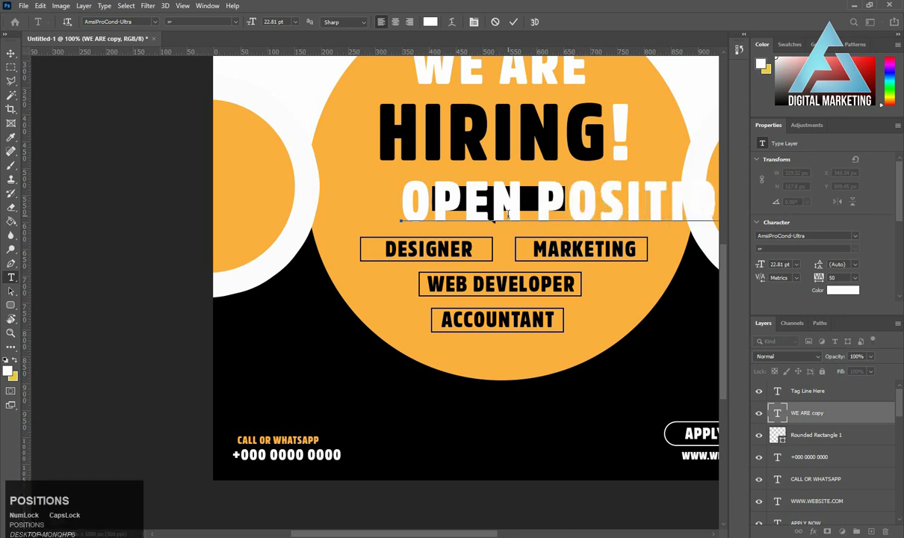
{"action": "left_click", "coordinate": [514, 22]}
{"action": "left_click", "coordinate": [10, 54]}
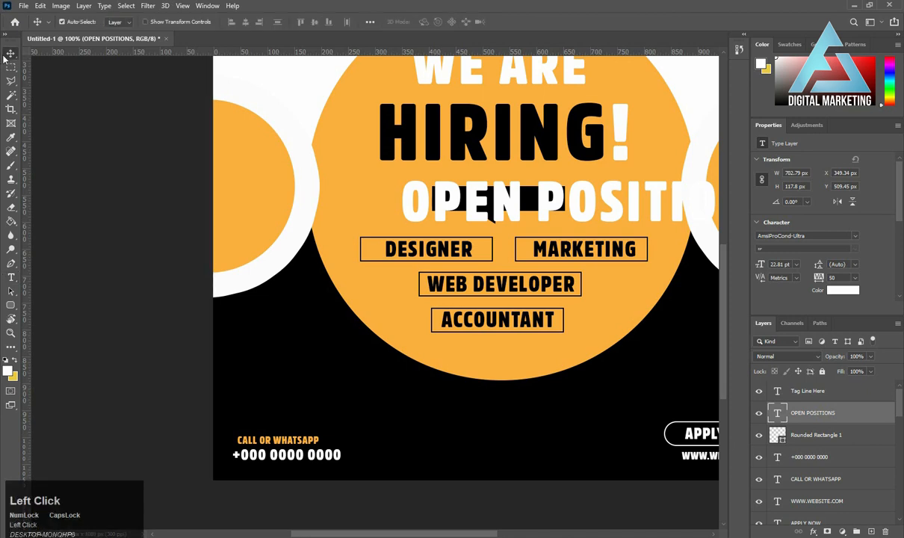
Scale the OPEN POSITIONS text down to about 7.17 pt and center it inside the black speech bubble.
{"action": "key", "text": "ctrl+t"}
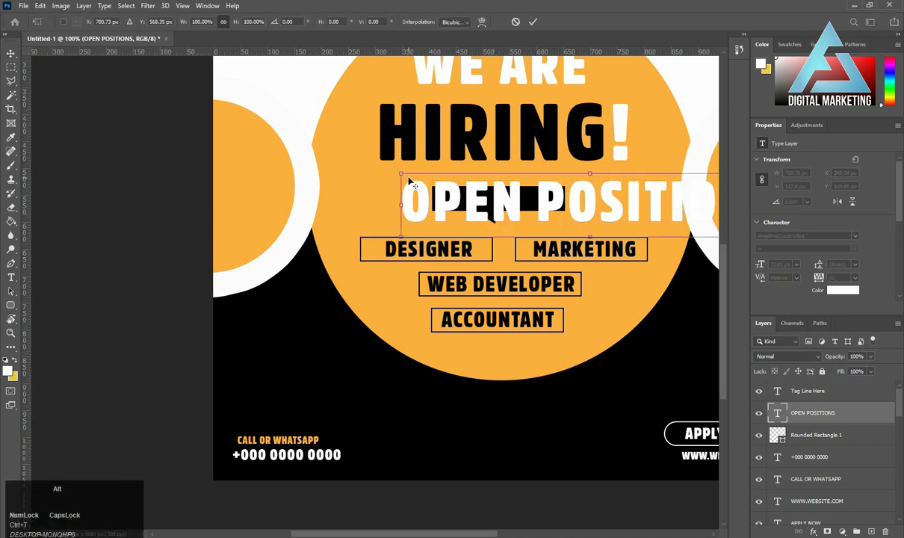
{"action": "left_click_drag", "start_coordinate": [401, 175], "coordinate": [520, 184]}
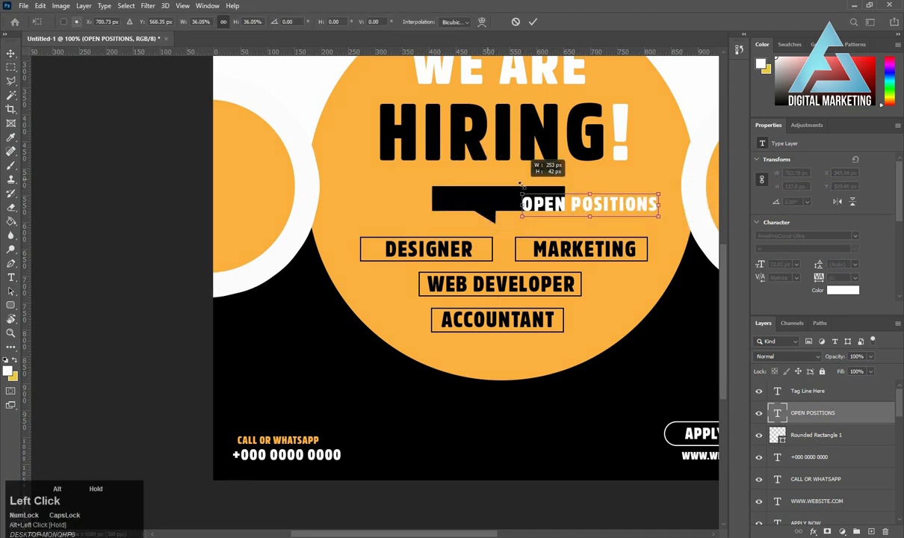
{"action": "left_click_drag", "start_coordinate": [568, 211], "coordinate": [475, 206]}
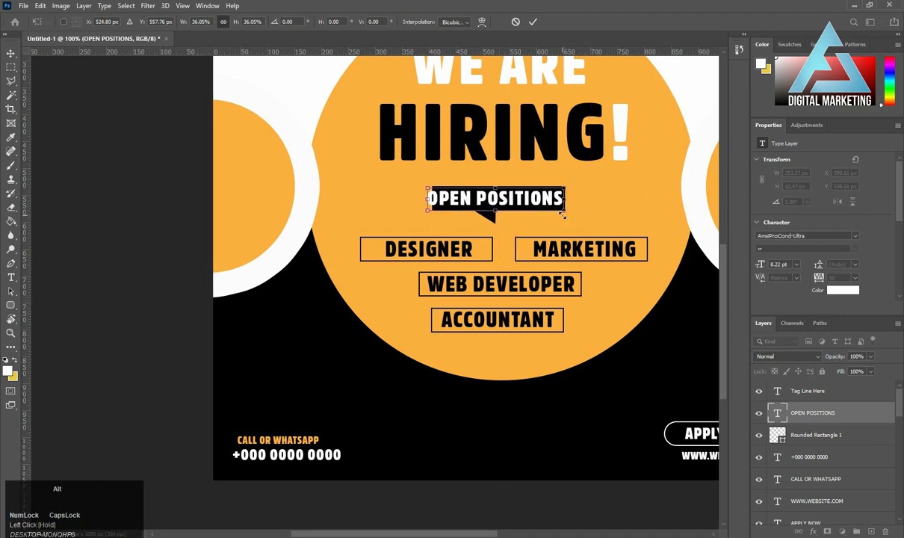
{"action": "mouse_move", "coordinate": [562, 215]}
{"action": "left_mouse_down"}
{"action": "mouse_move", "coordinate": [544, 200]}
{"action": "mouse_move", "coordinate": [564, 202]}
{"action": "left_mouse_up"}
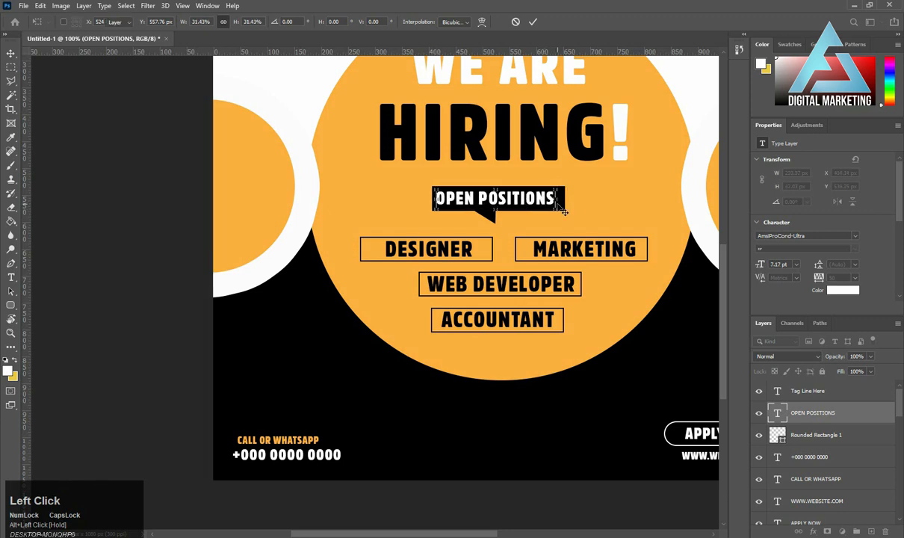
{"action": "key", "text": "Return"}
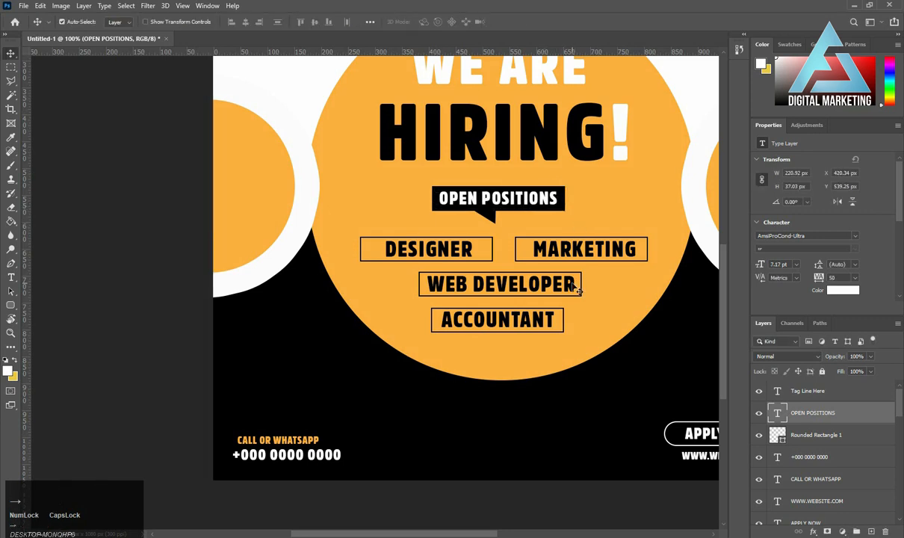
{"action": "key", "text": "Up"}
{"action": "key", "text": "ctrl+minus"}
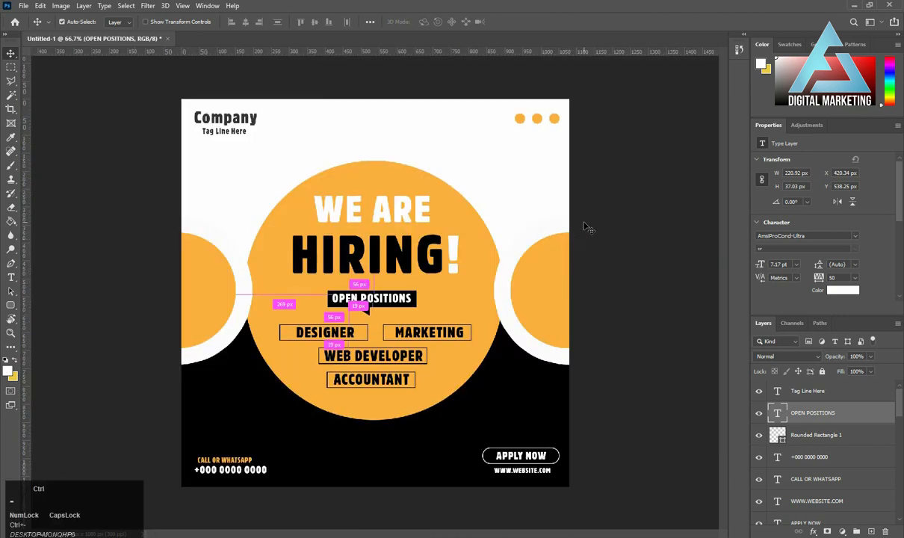
{"action": "left_click", "coordinate": [653, 199]}
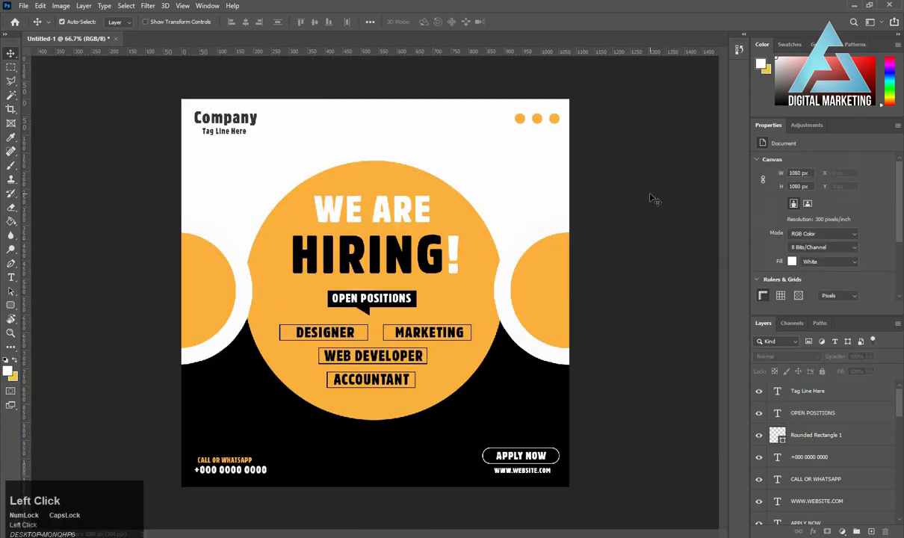